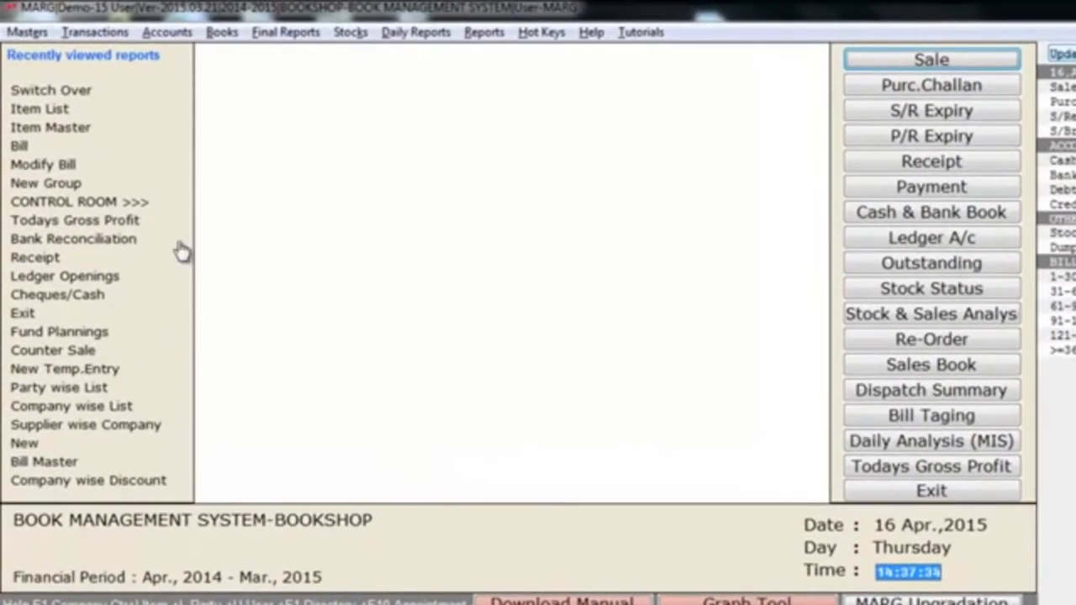
- Start a new ledger and name it SHARMA STATIONARY
left_click(22, 35)
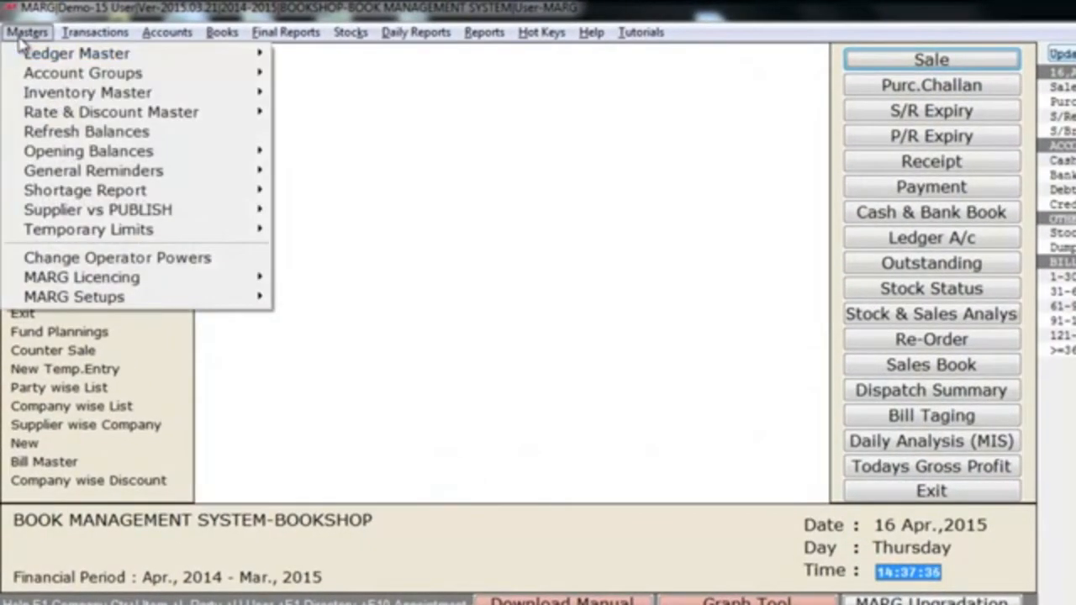
mouse_move(84, 60)
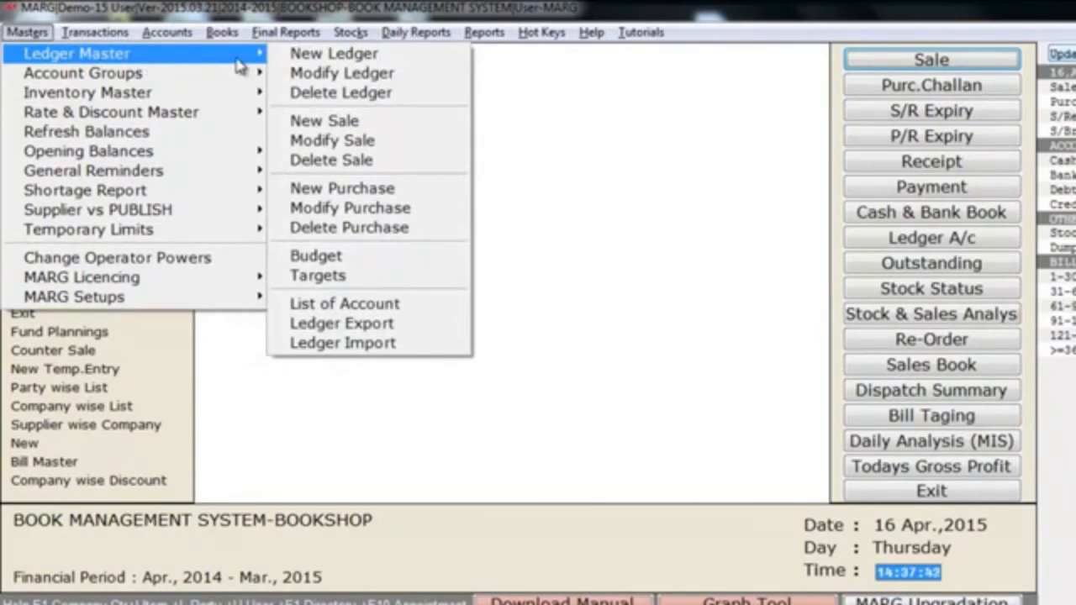
left_click(412, 55)
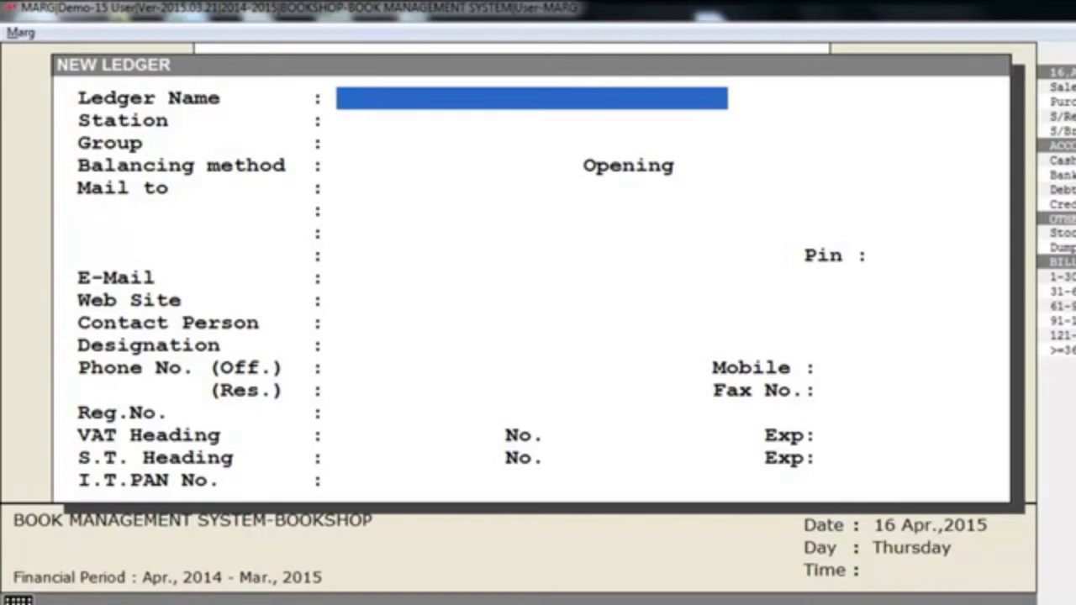
type("SHARMA")
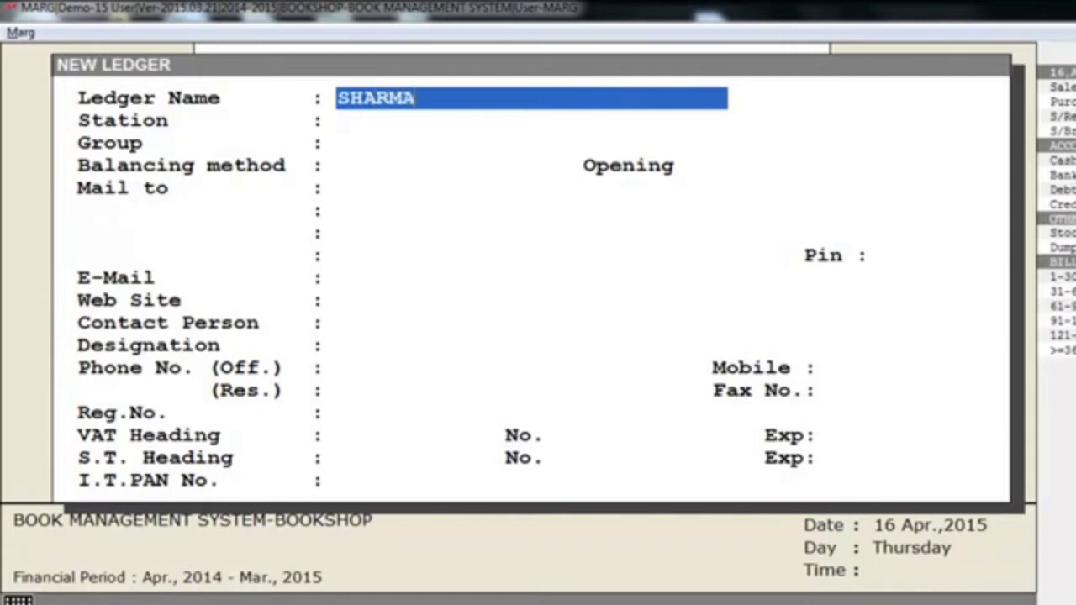
type(" STATIONARY")
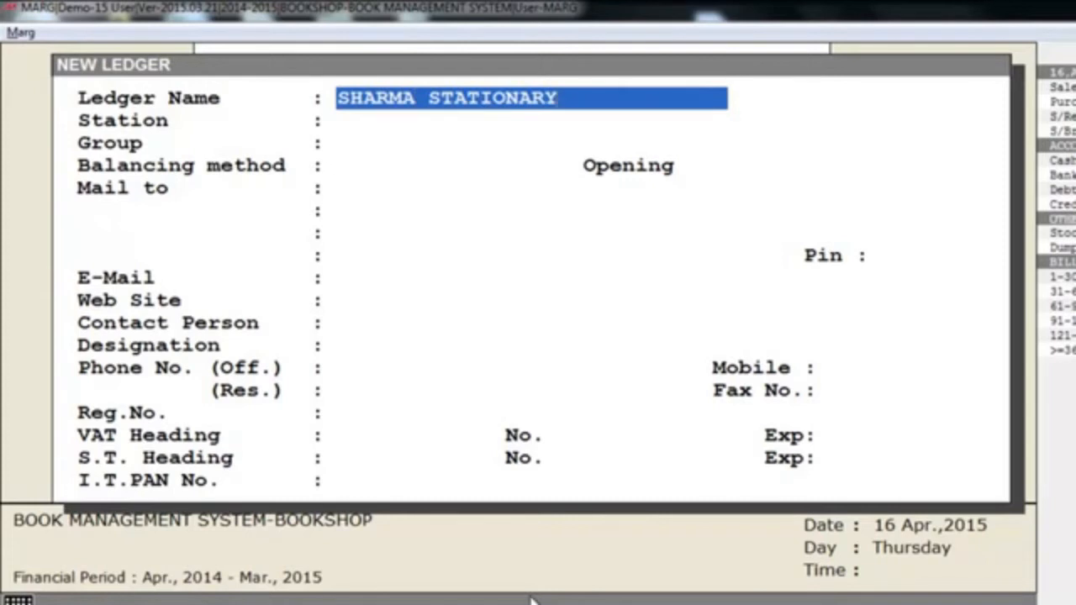
key("Return")
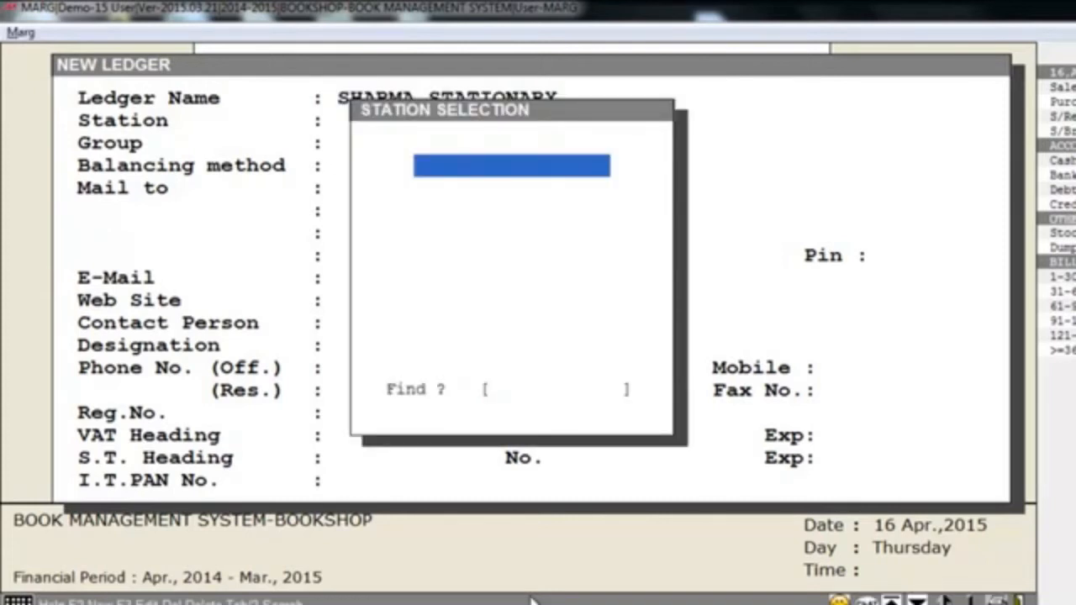
- Leave the ledger's station blank and assign it to the SUNDRY CREDITORS (SUPPLIERS) group
key("Return")
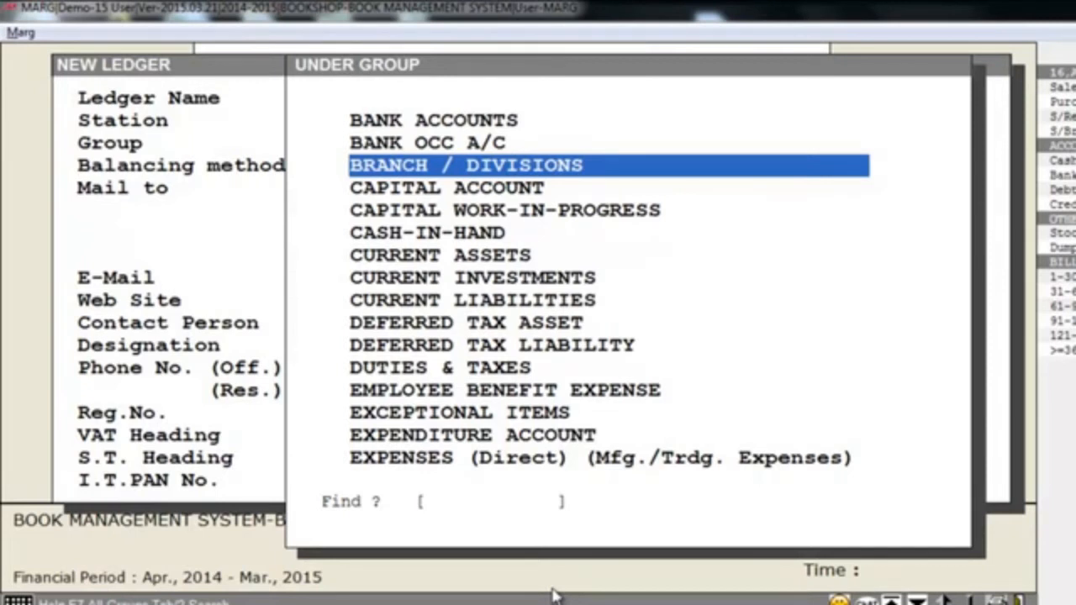
type("S")
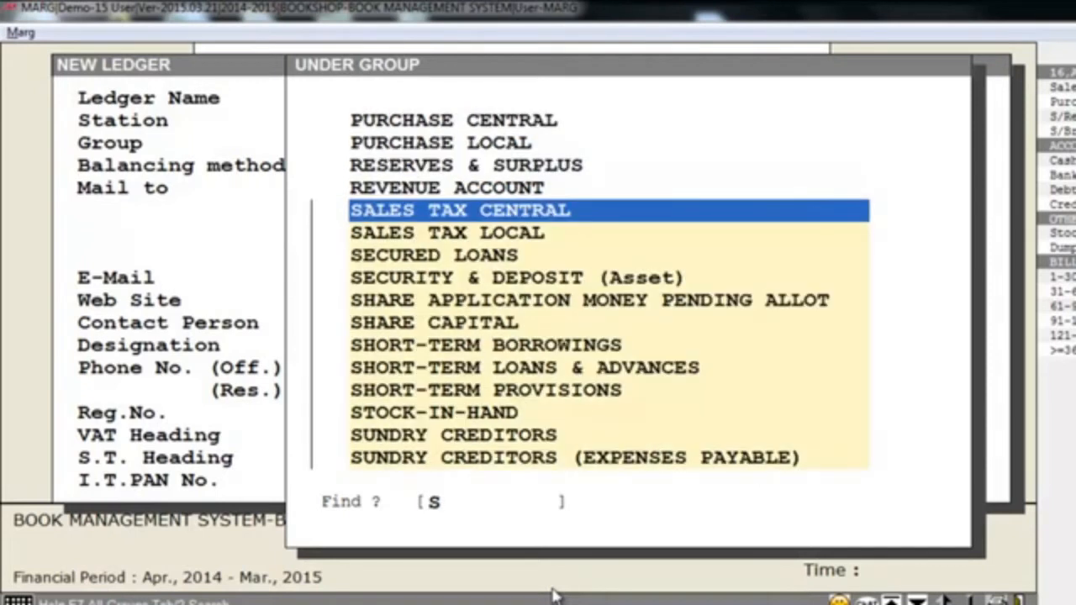
type("U")
key("Down")
key("Down")
key("Down")
key("Down")
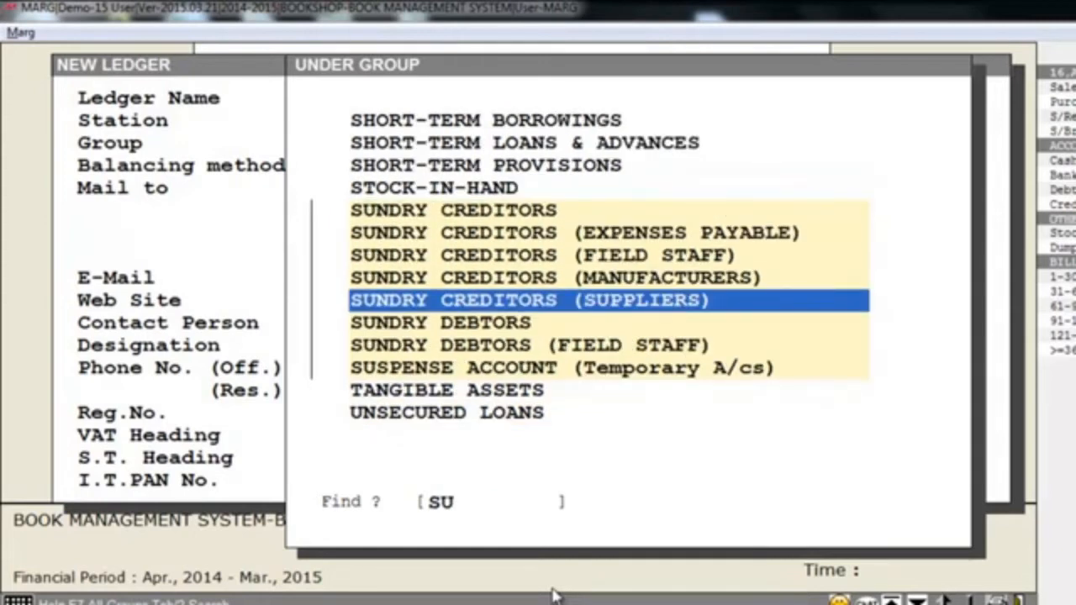
key("Return")
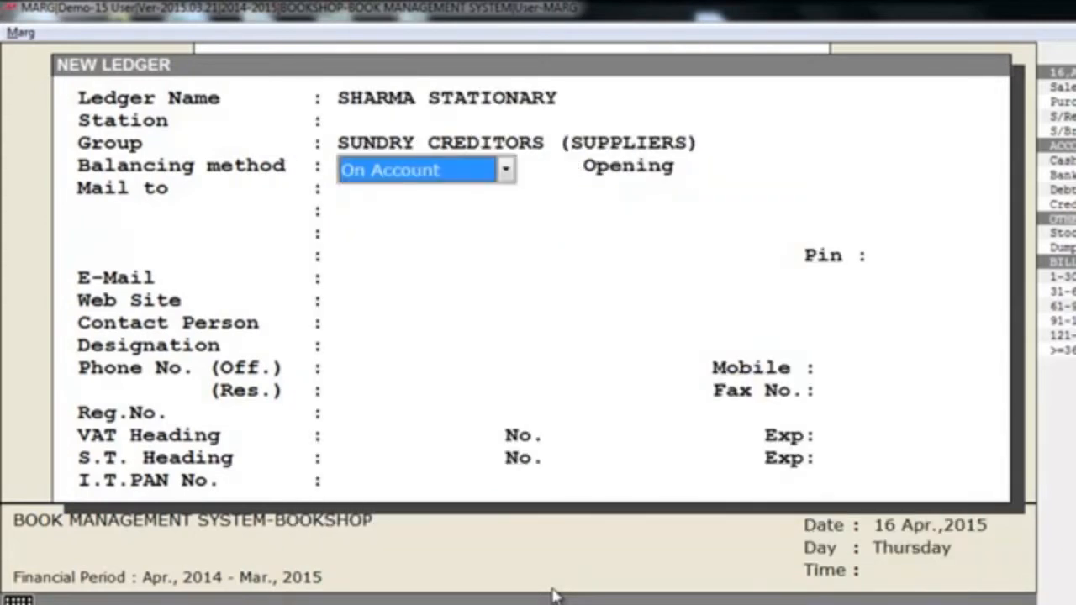
- Accept On Account as the balancing method and 0.00 Cr as the opening balance
key("Return")
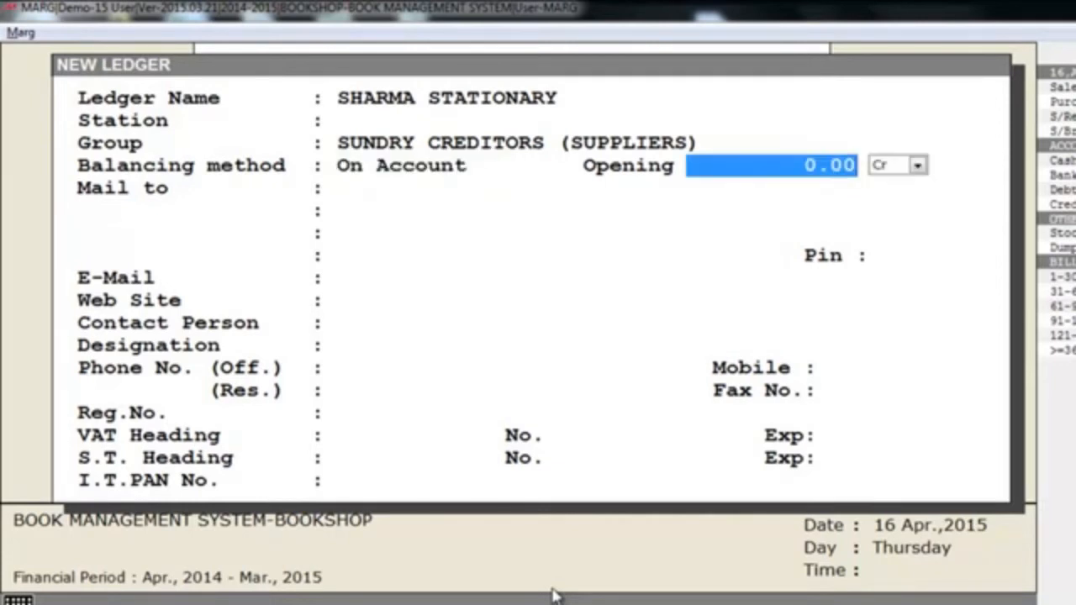
key("Return")
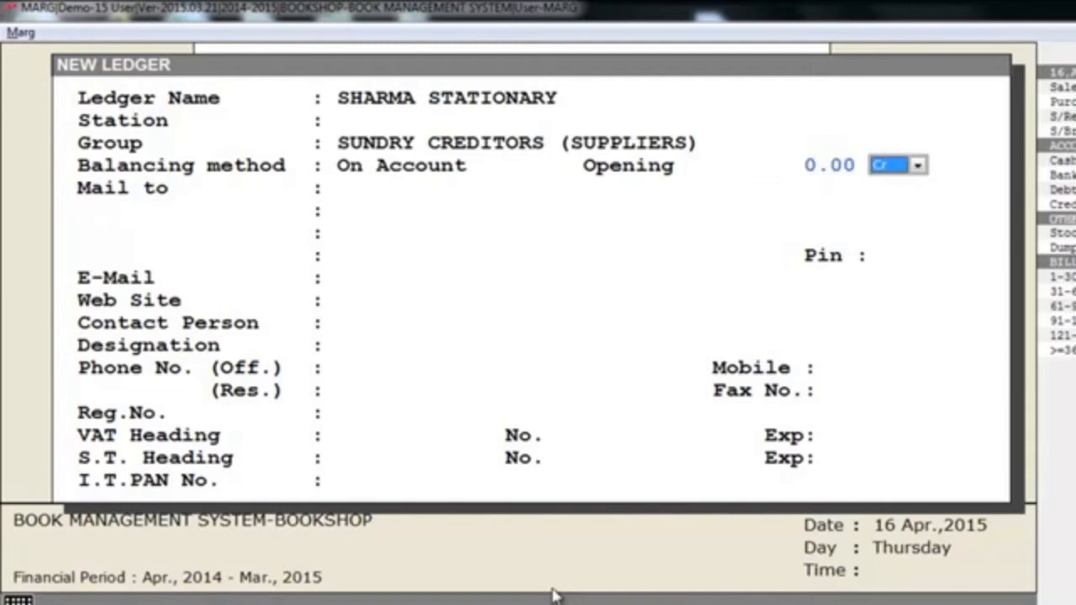
key("Return")
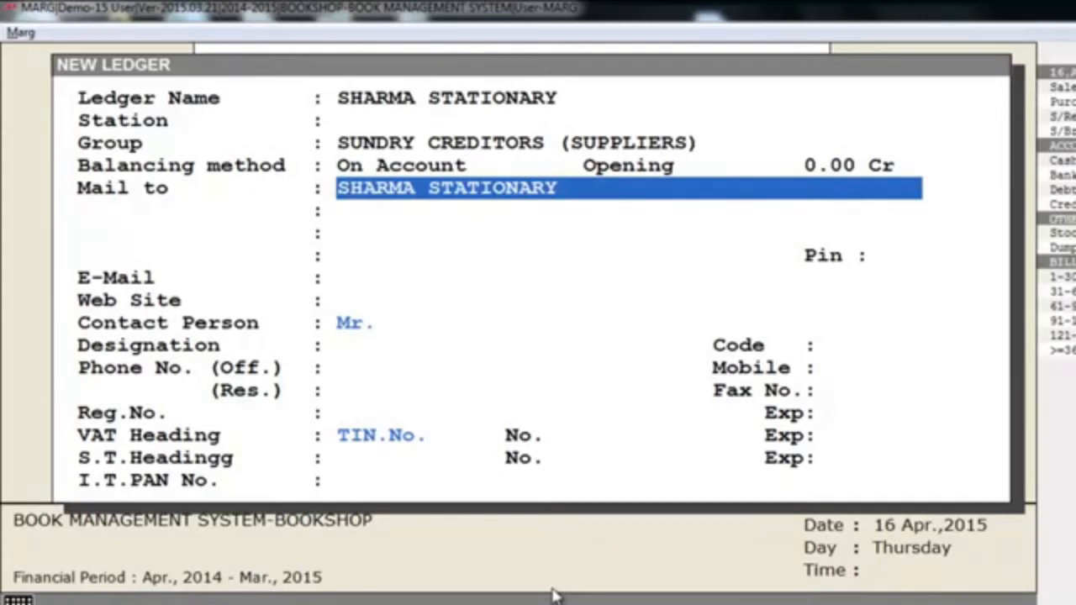
- Accept the default mailing name, leave the address and contact details unfilled, save the ledger and close the form
key("Return")
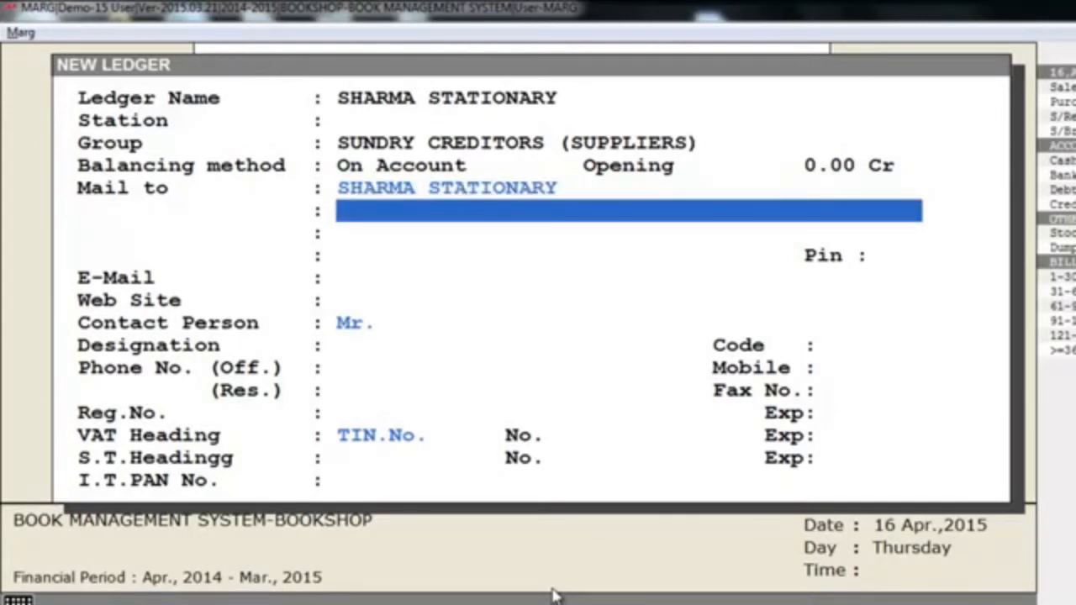
key("Return")
key("Return")
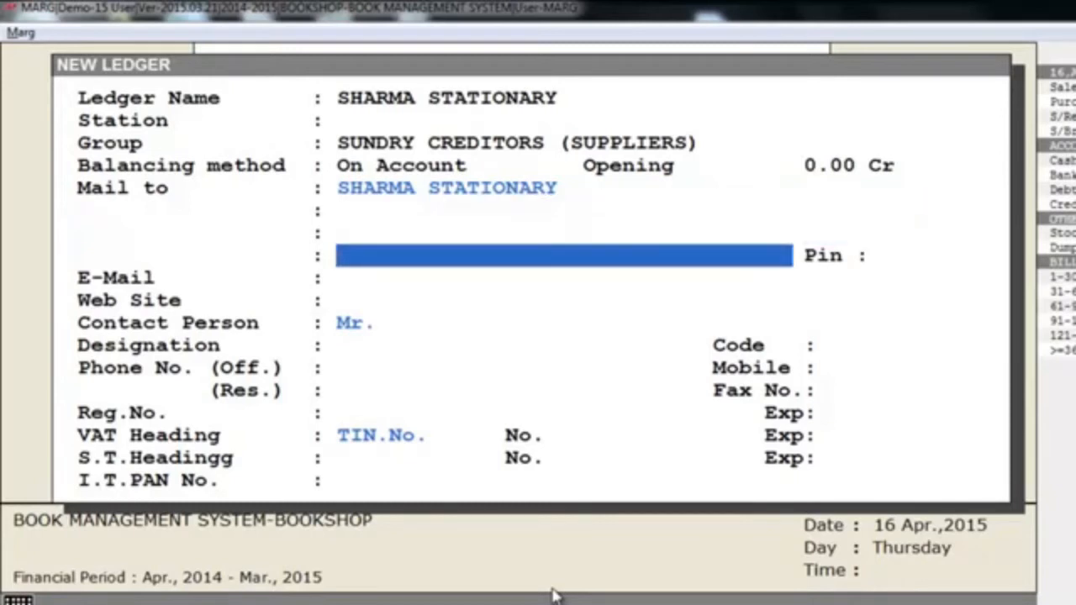
key("Return")
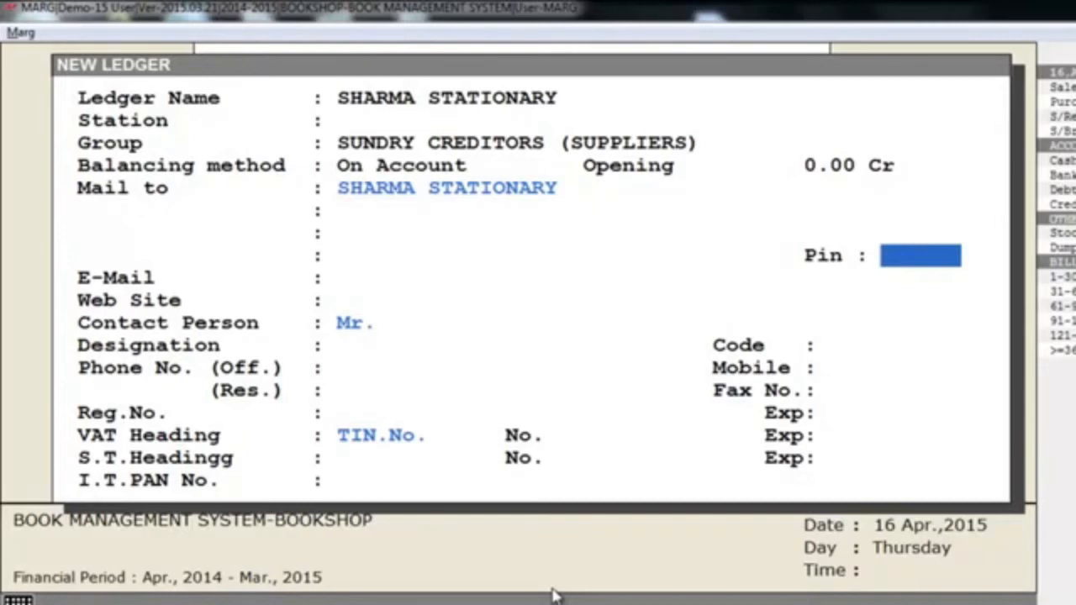
key("Return")
key("Return")
key("Return")
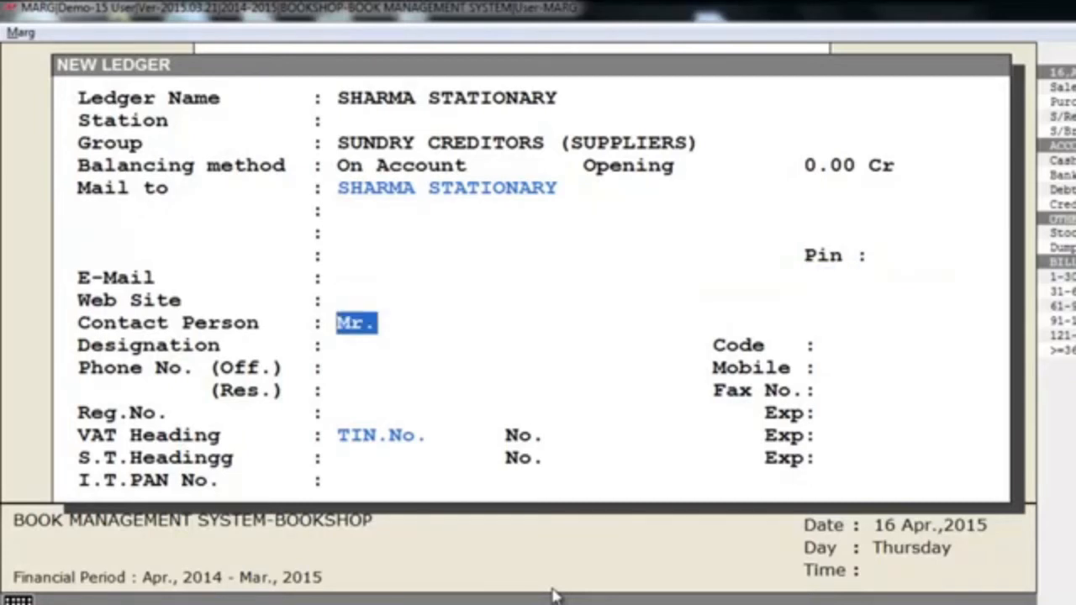
key("Return")
key("Return")
key("Return")
key("Return")
key("Return")
key("Return")
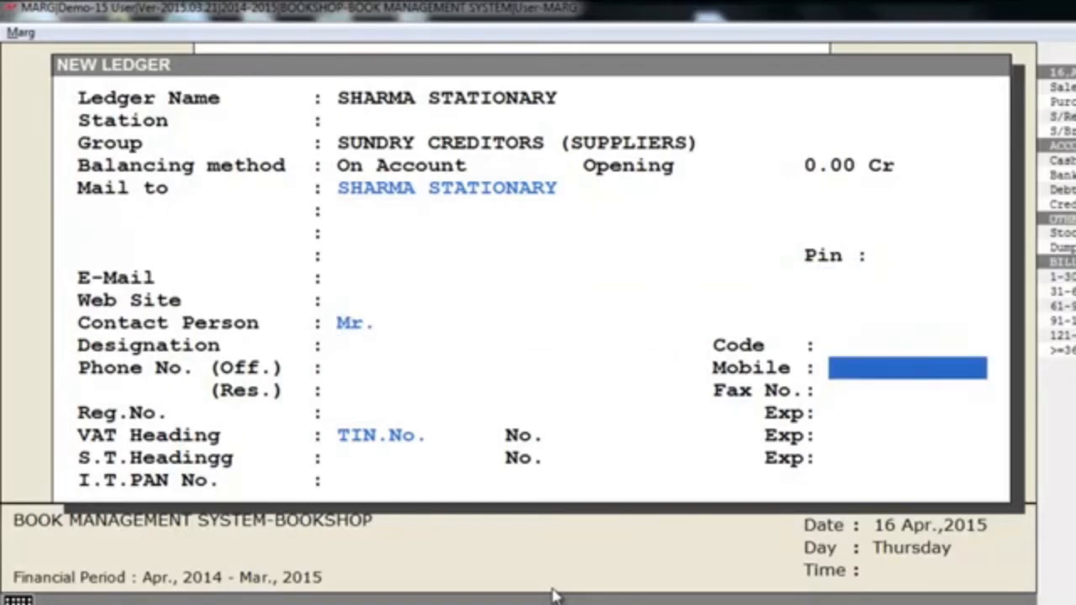
key("ctrl+w")
key("Return")
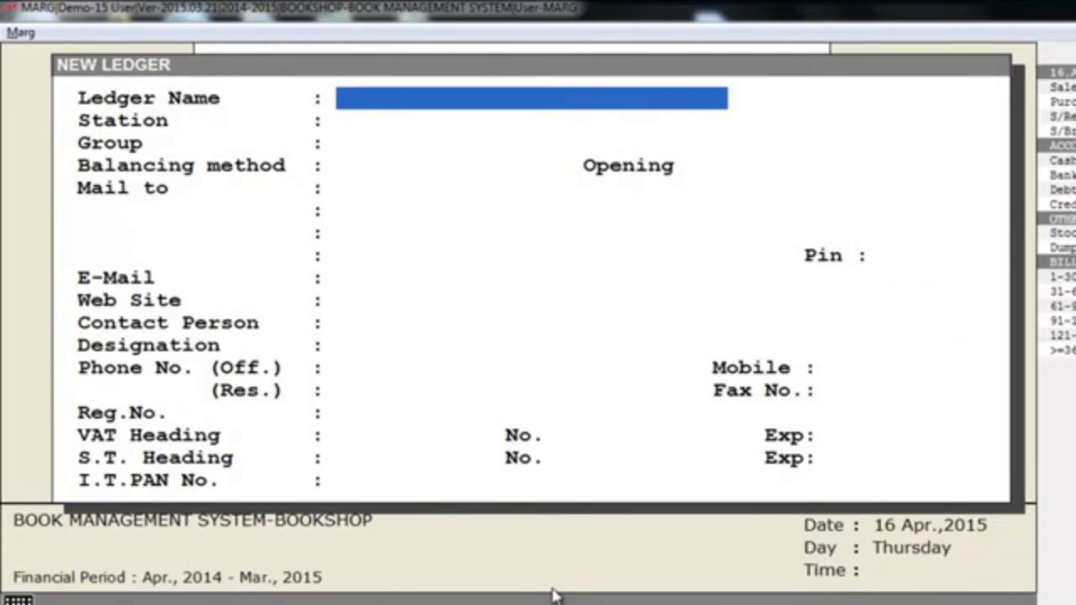
key("Escape")
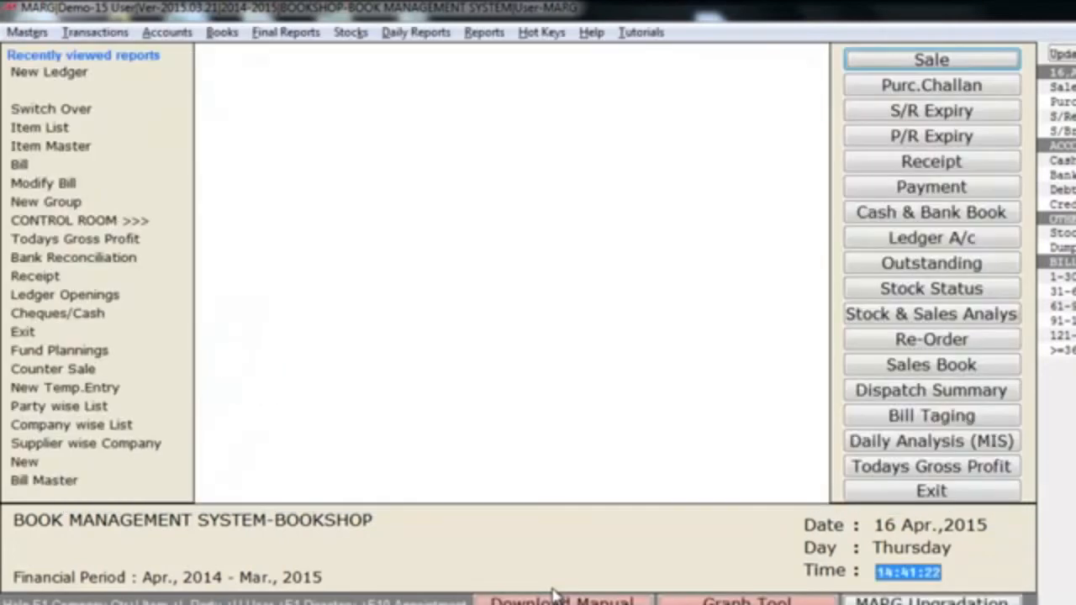
key("alt+e")
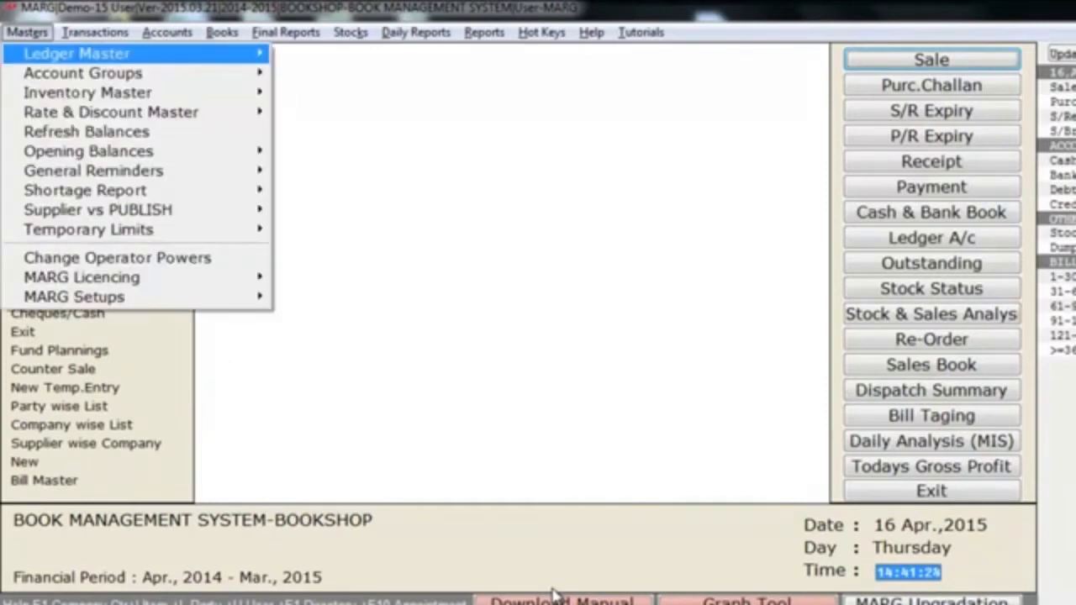
key("Right")
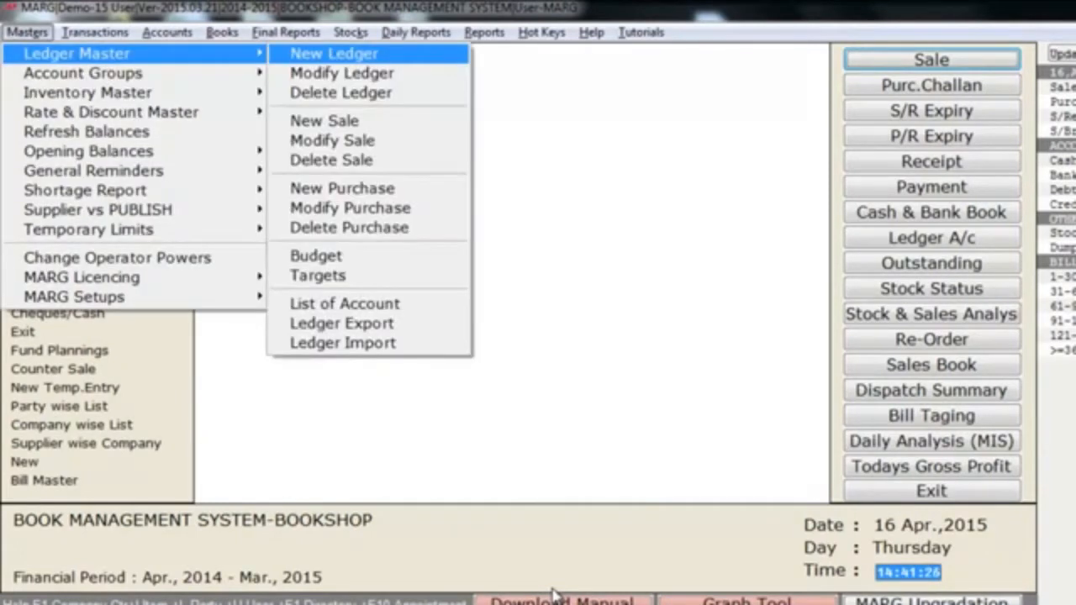
key("Down")
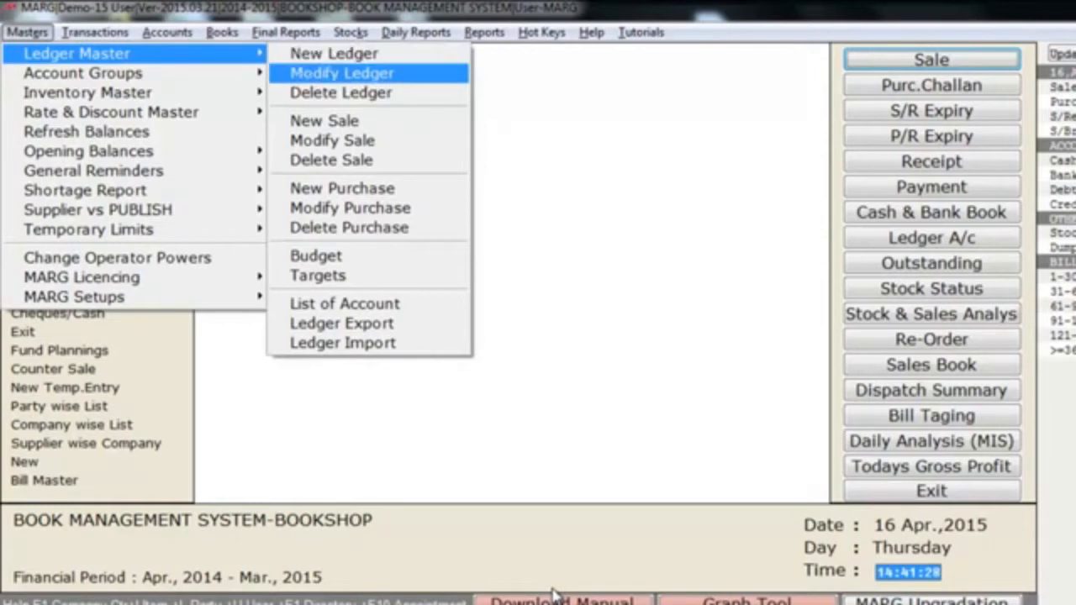
key("Down")
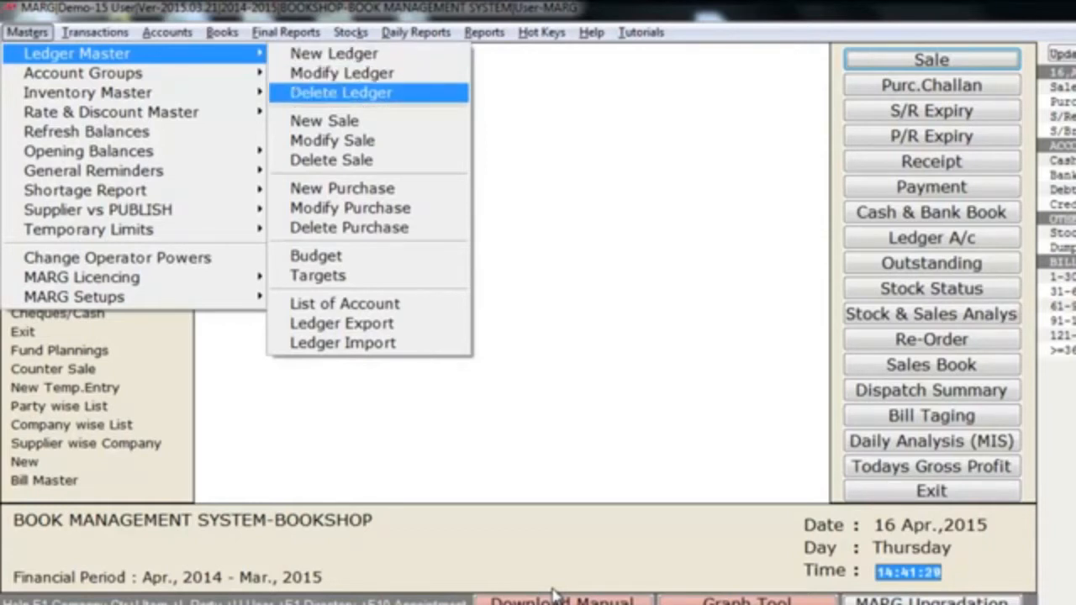
key("Up")
key("Down")
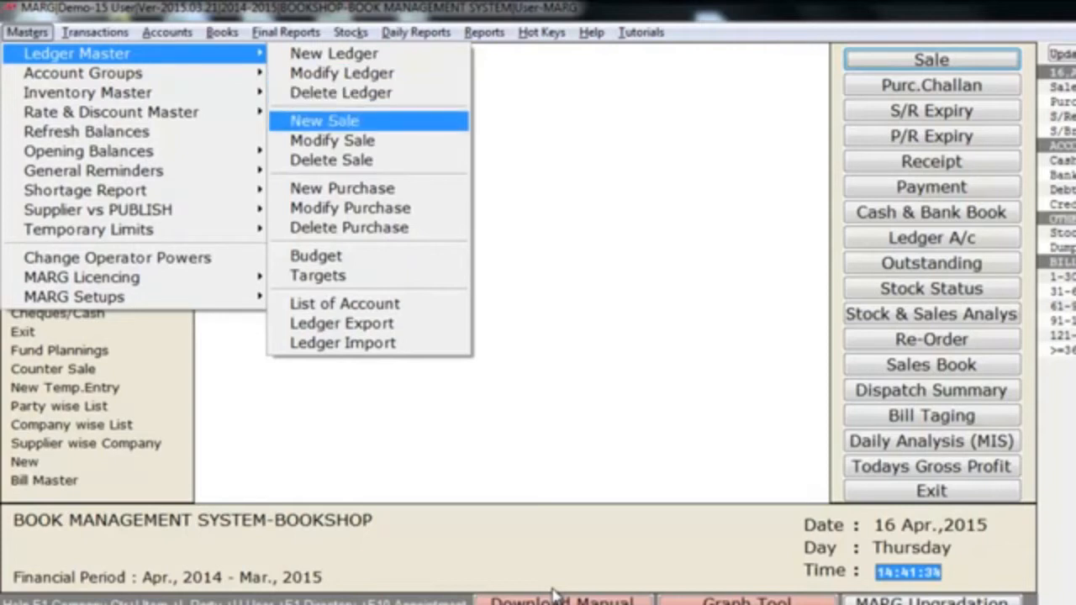
key("Down")
key("Down")
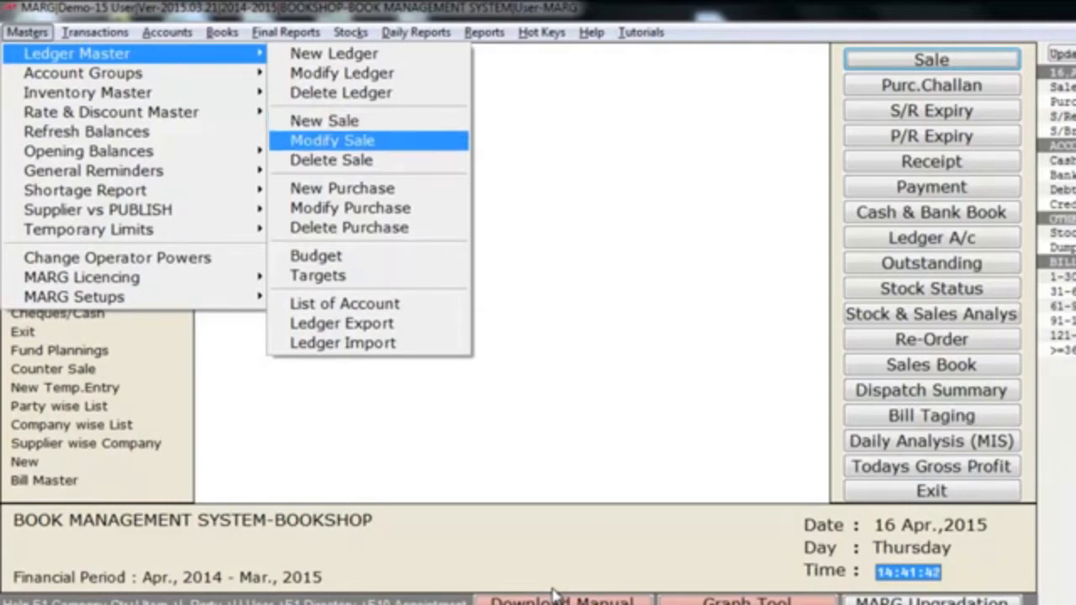
key("Down")
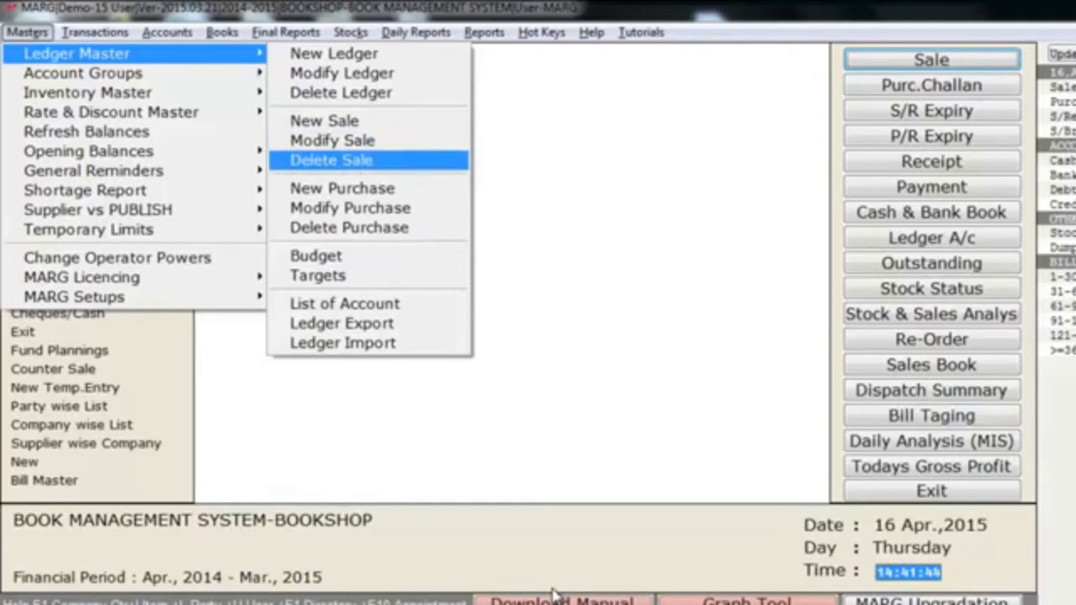
key("Up")
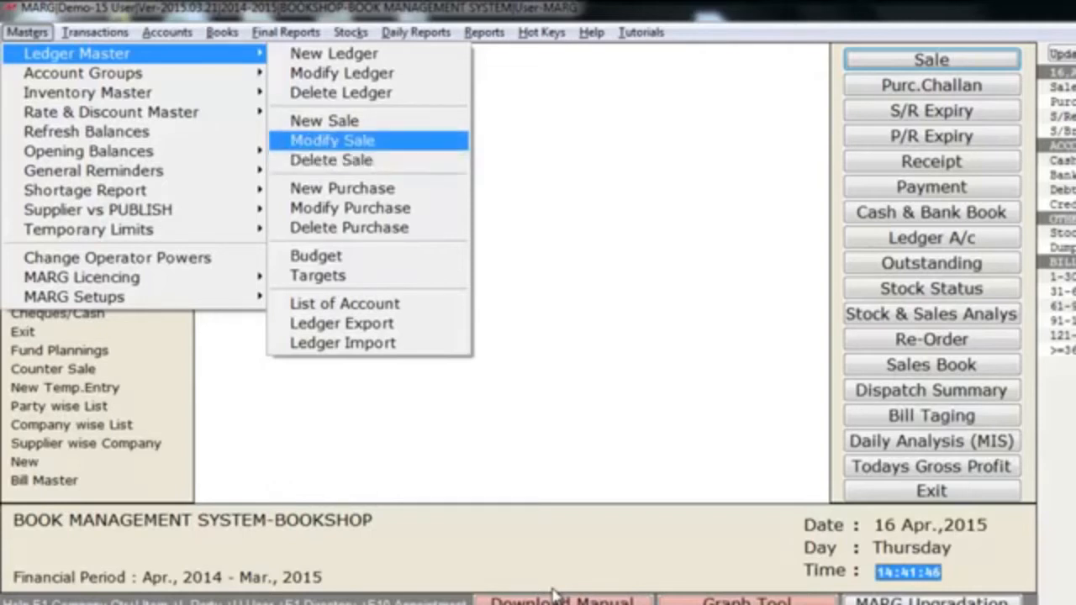
key("Down")
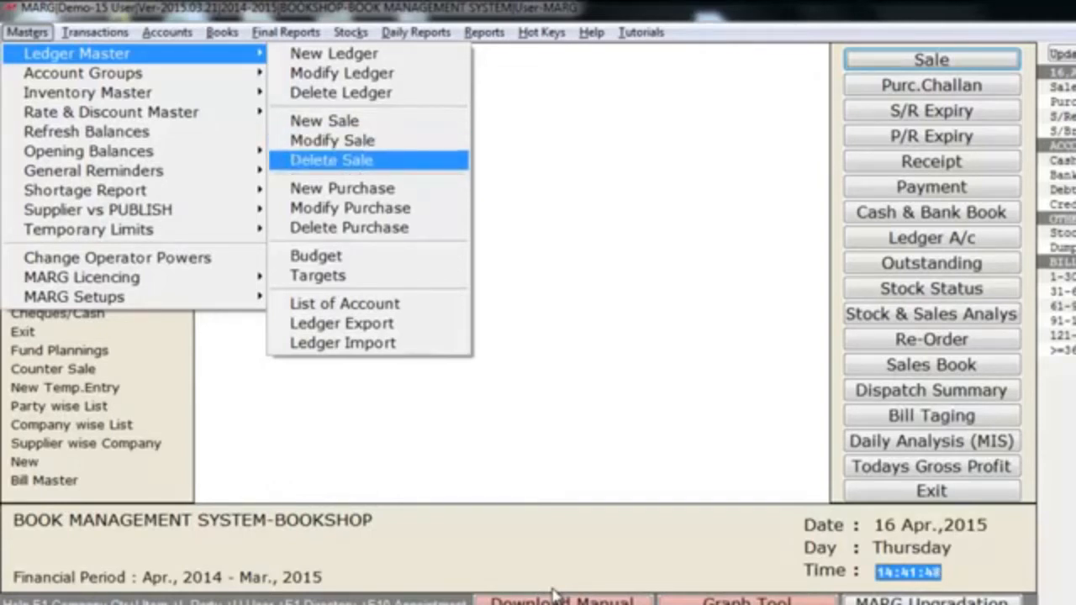
key("Down")
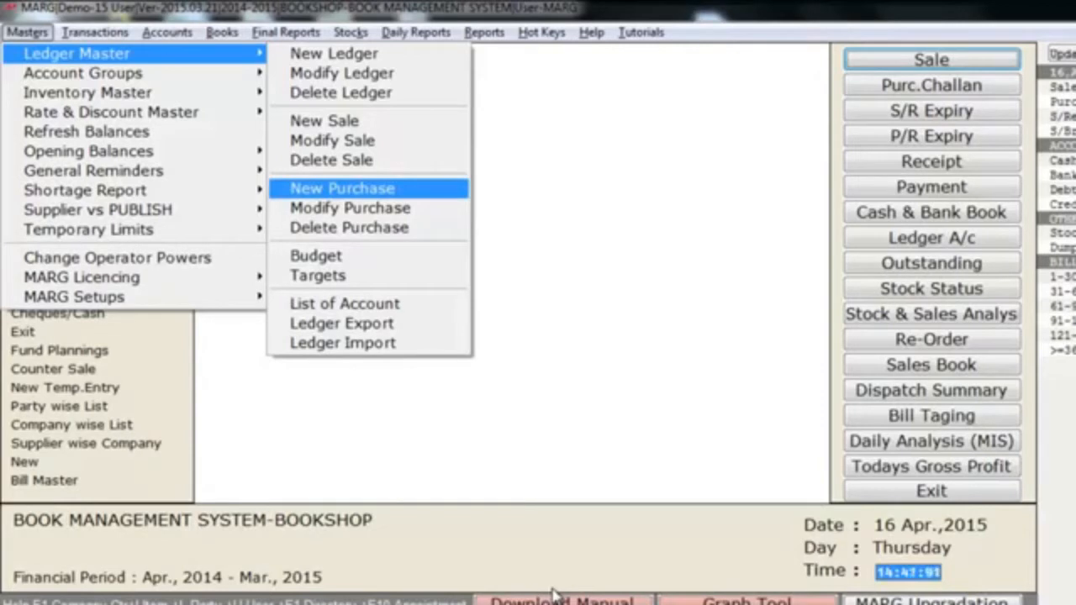
key("Down")
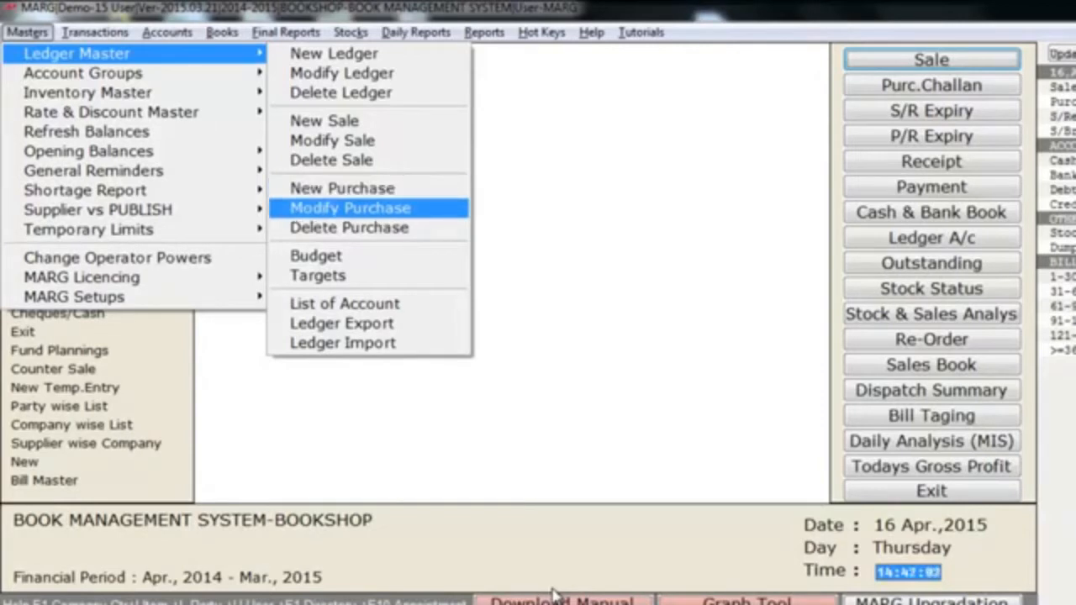
key("Down")
left_click(555, 604)
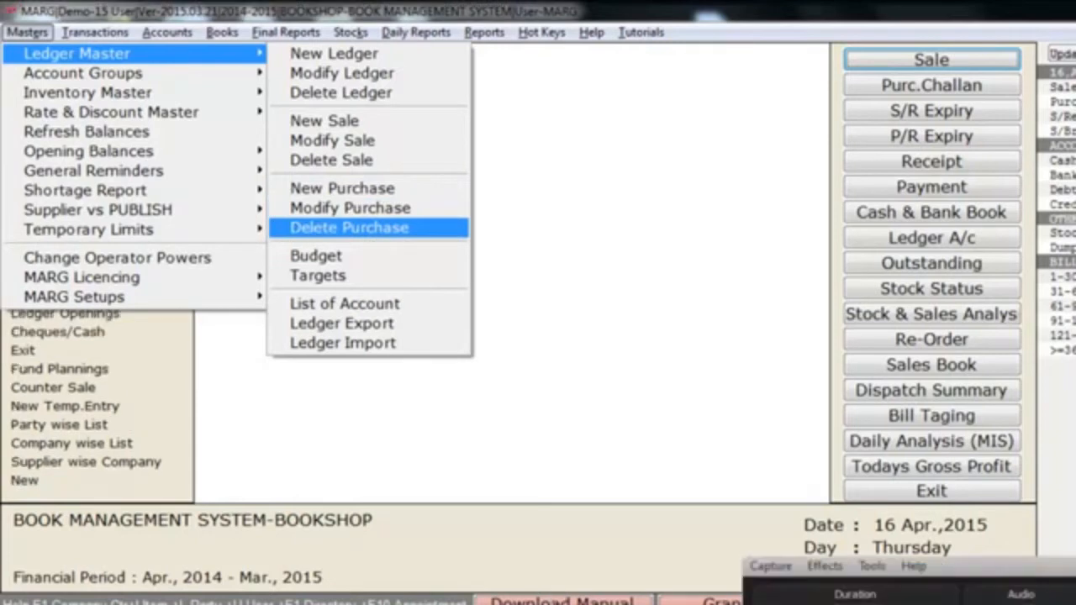
key("Down")
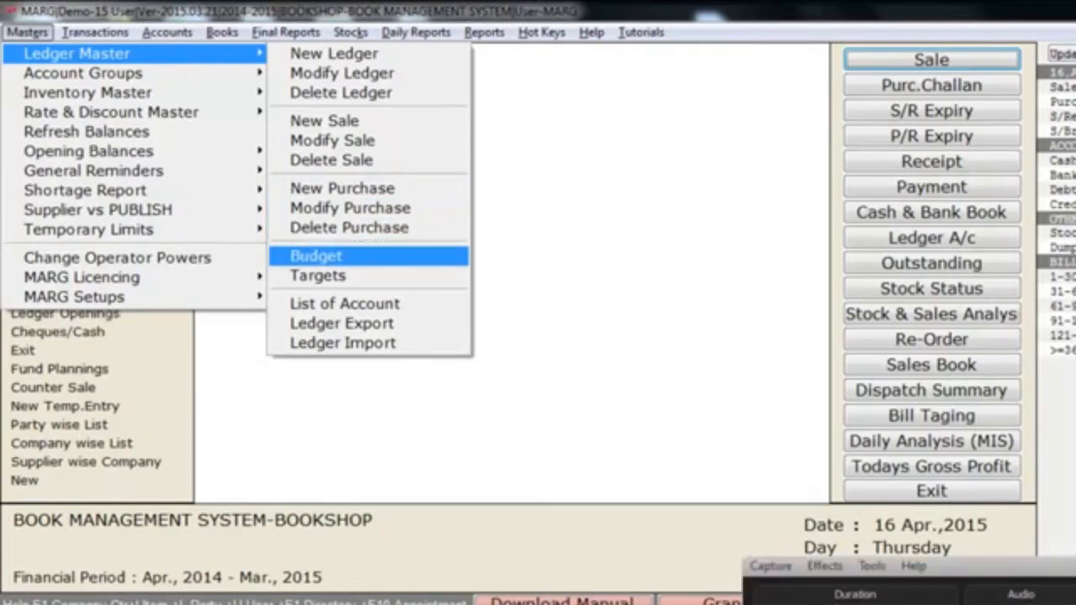
key("Down")
key("Down")
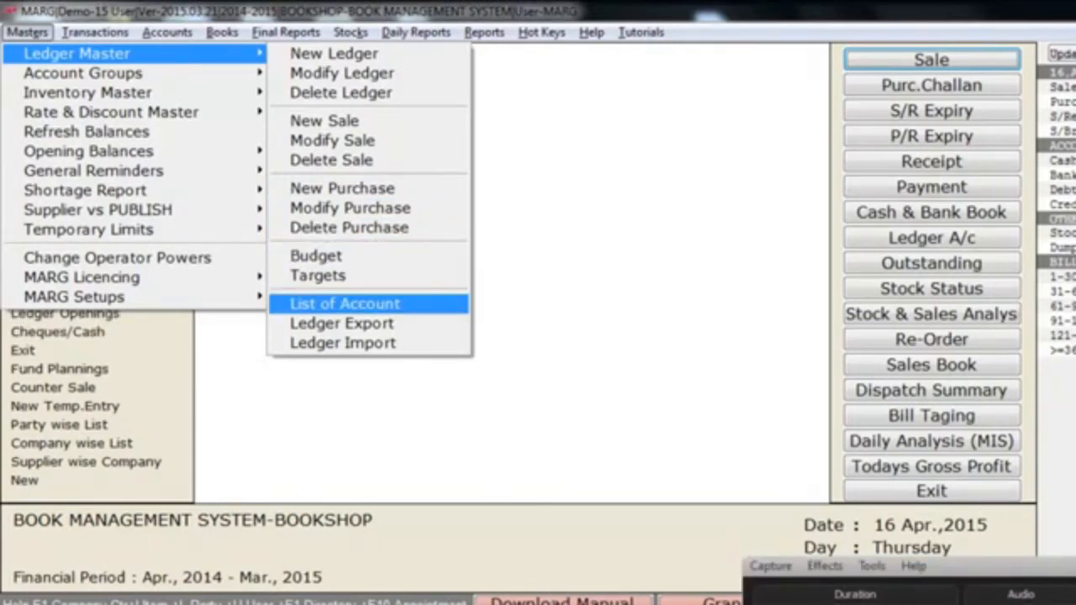
key("Return")
key("Return")
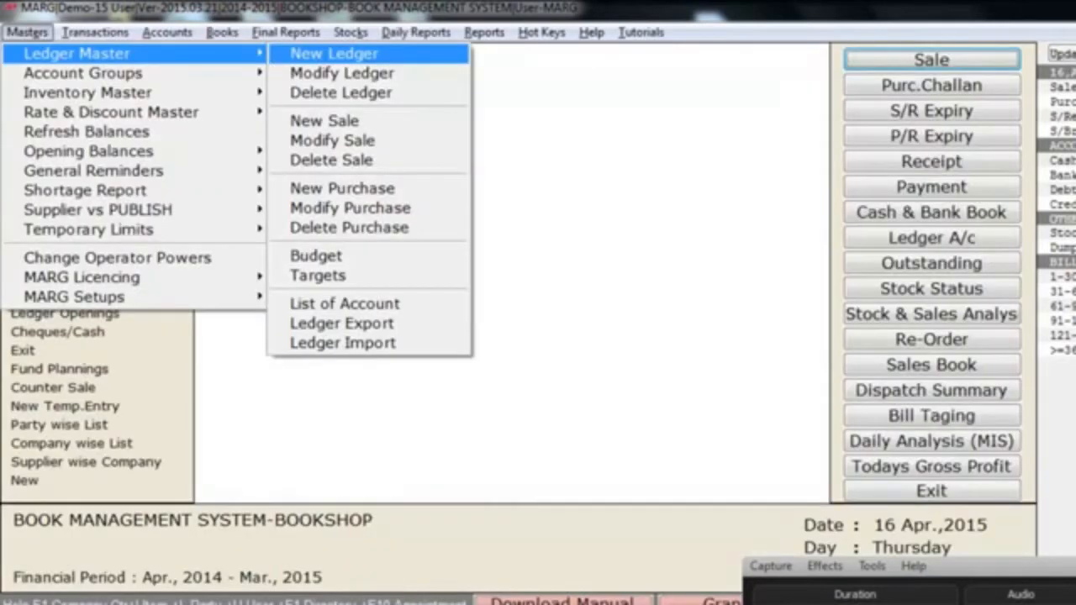
key("Down")
key("Down")
key("Down")
key("Down")
key("Down")
key("Down")
key("Down")
key("Down")
key("Down")
key("Down")
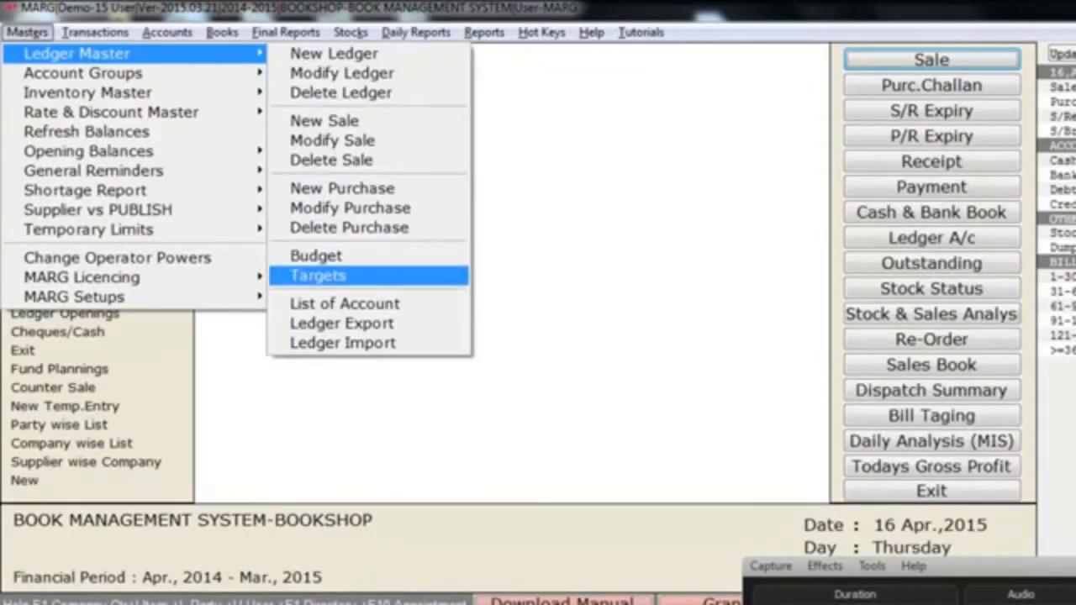
key("Down")
key("Down")
key("Down")
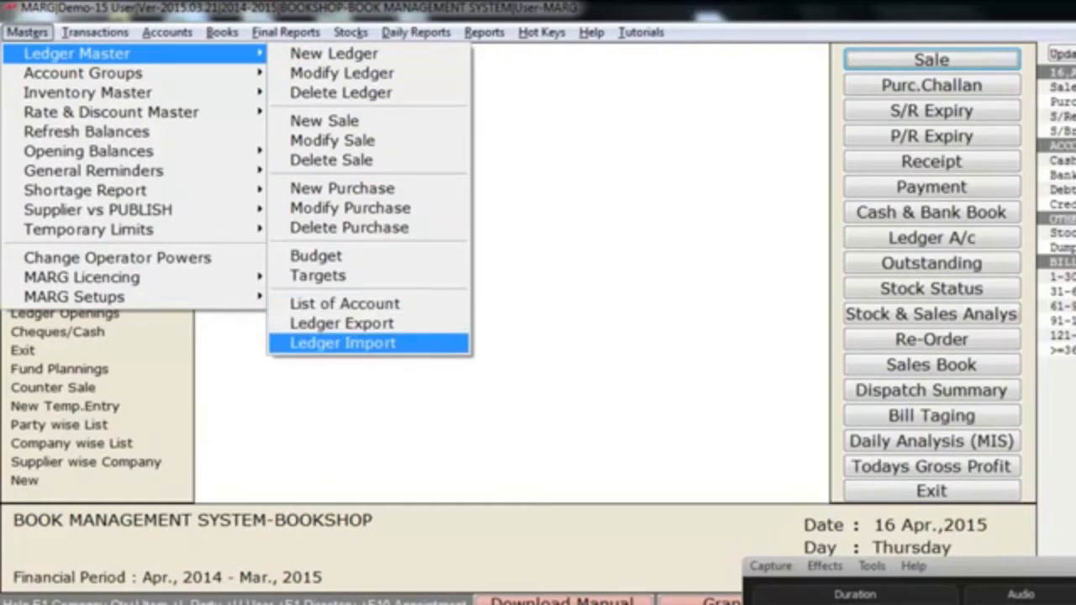
key("Escape")
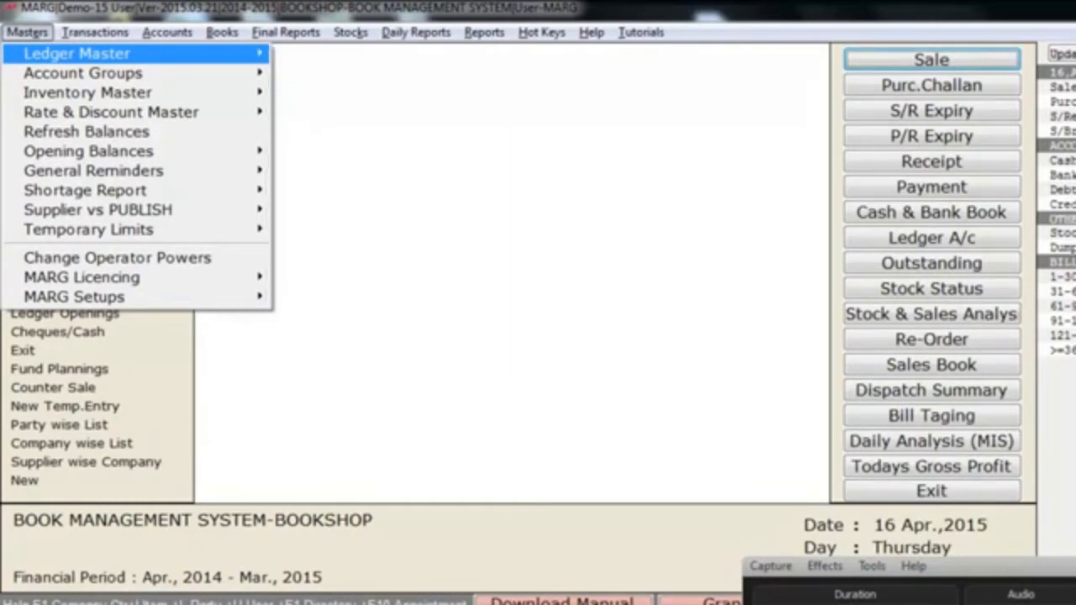
- Open the new account group command to view the list of existing groups, and close it without creating one
key("Down")
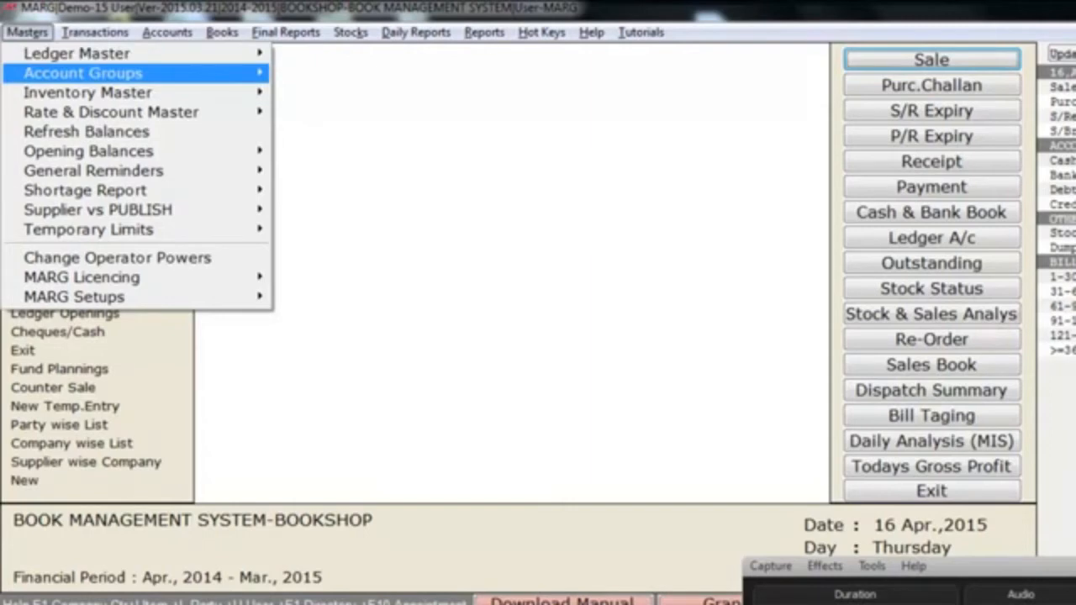
key("Right")
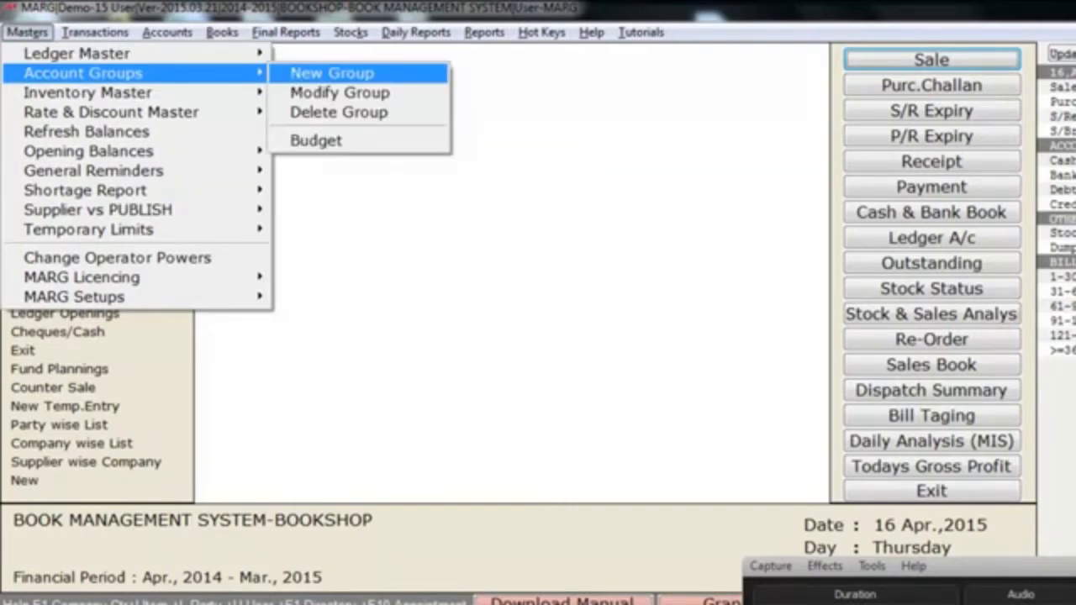
key("Return")
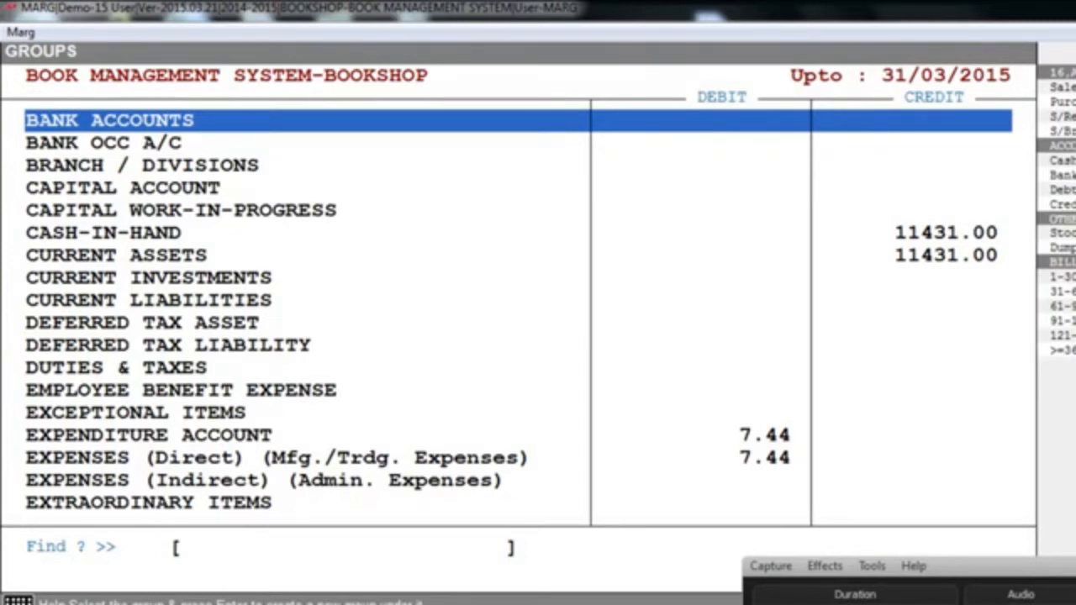
key("Escape")
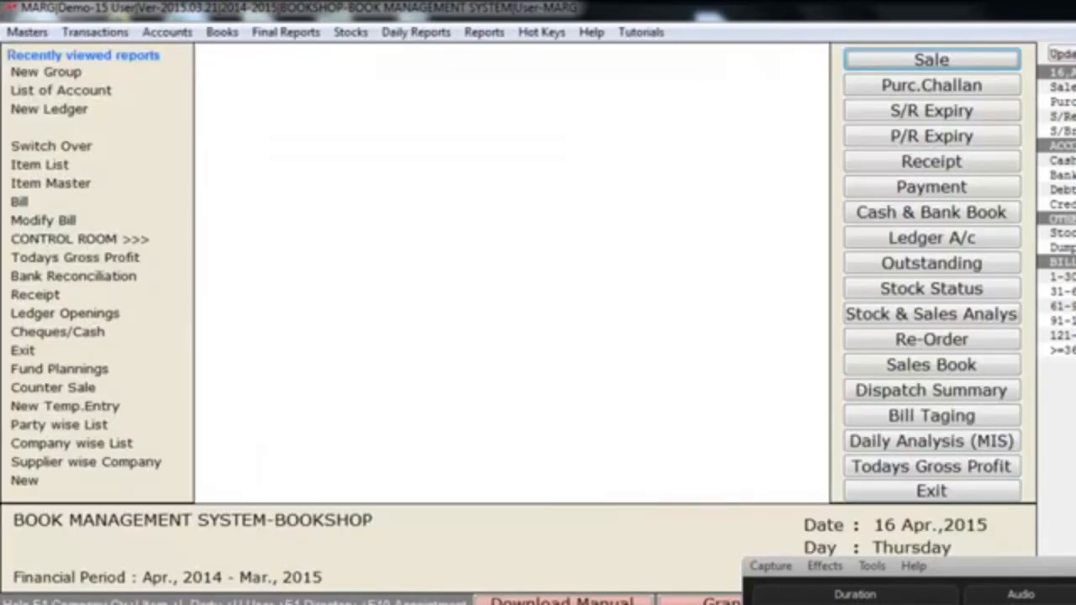
- Open the inventory item master and start a new product
key("alt+m")
key("Down")
key("Down")
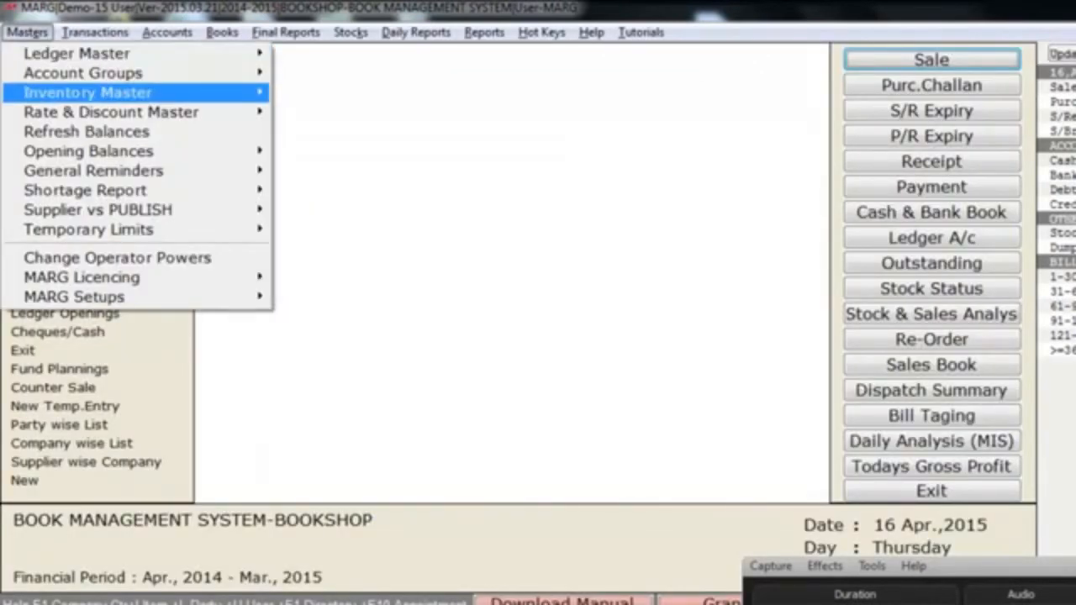
key("Right")
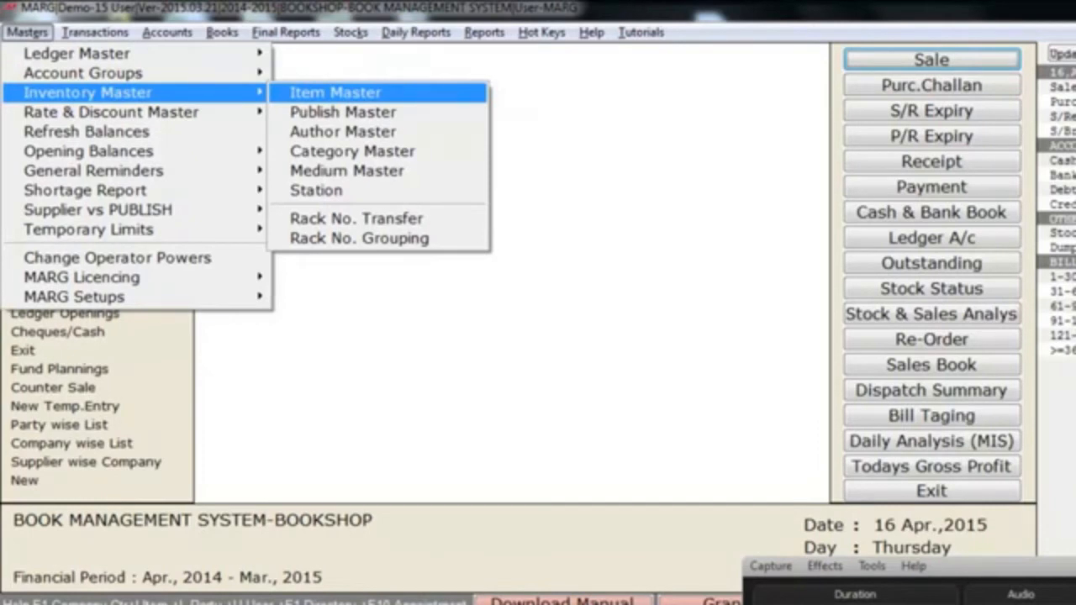
key("Return")
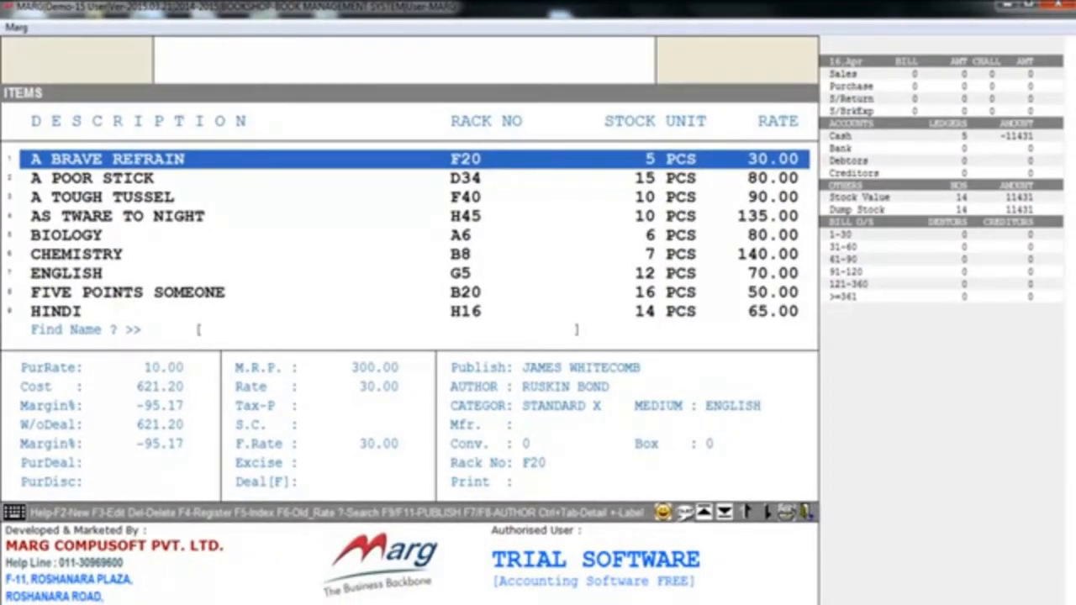
key("F2")
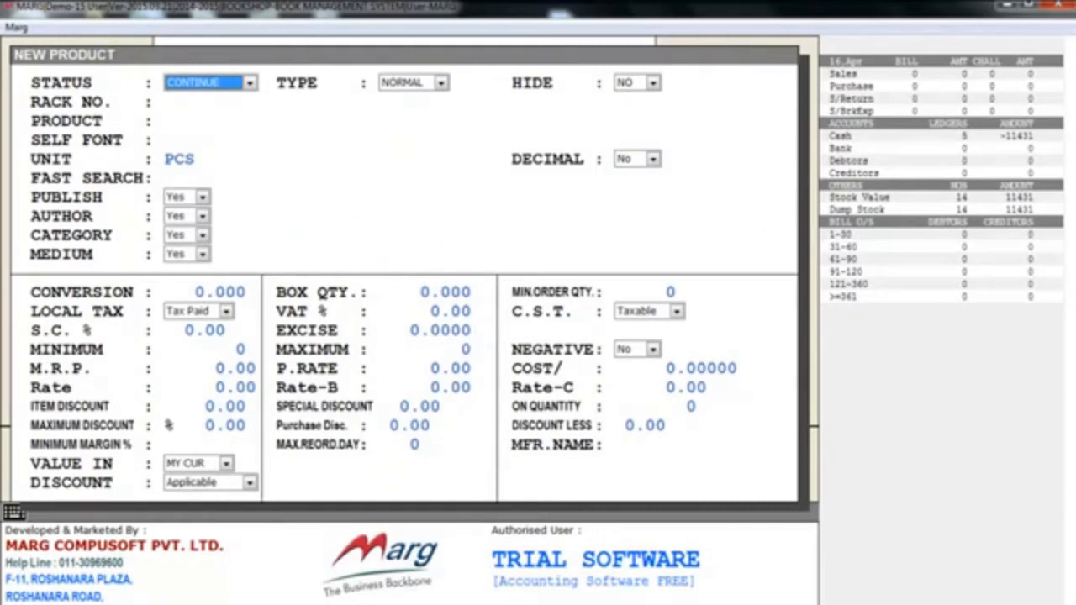
- Set the rack number to G7 and the product name to REVOLUTION 2020, accepting the defaults for status, self font, unit and fast search
key("Return")
key("Return")
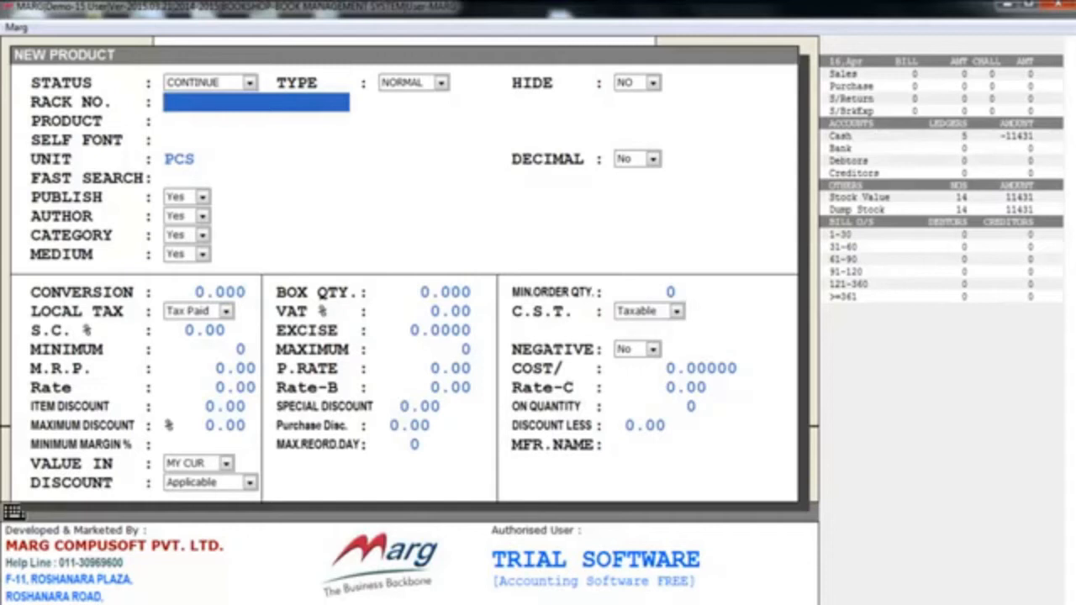
type("G7")
key("Return")
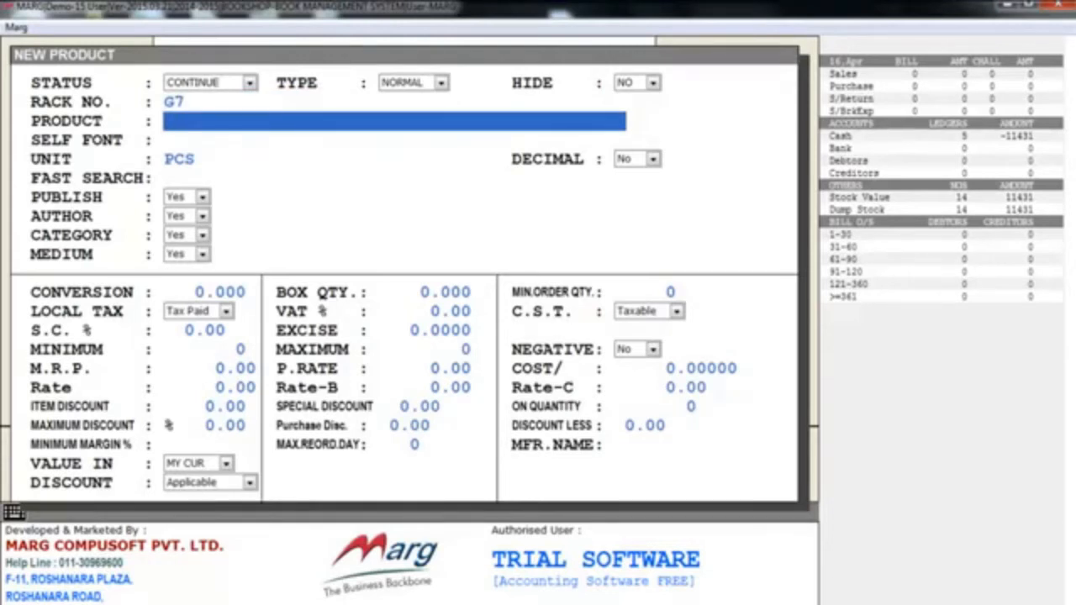
type("REVOLUTION 2020")
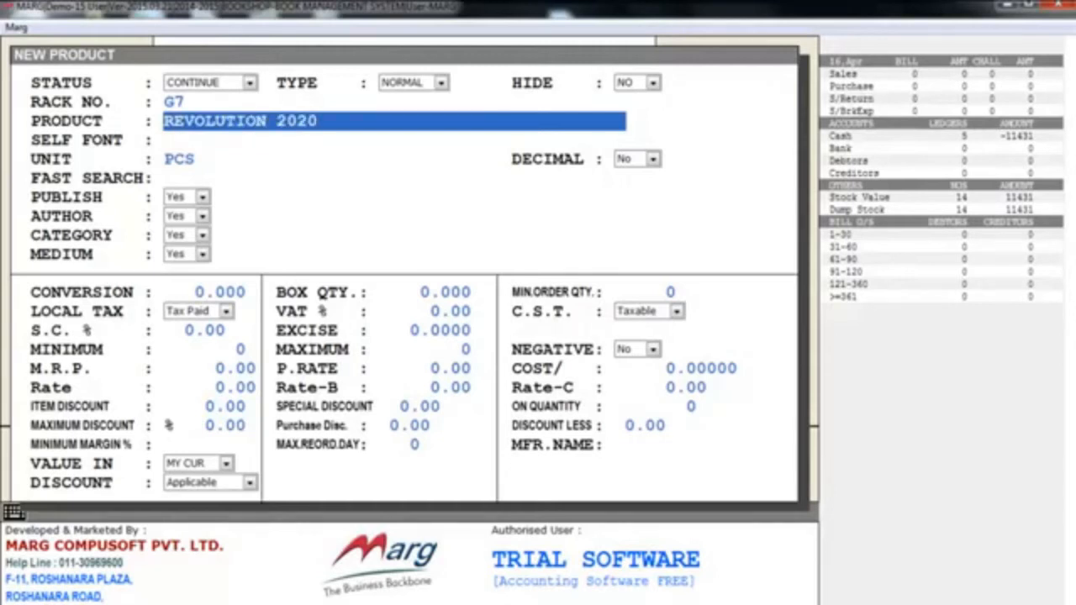
key("Return")
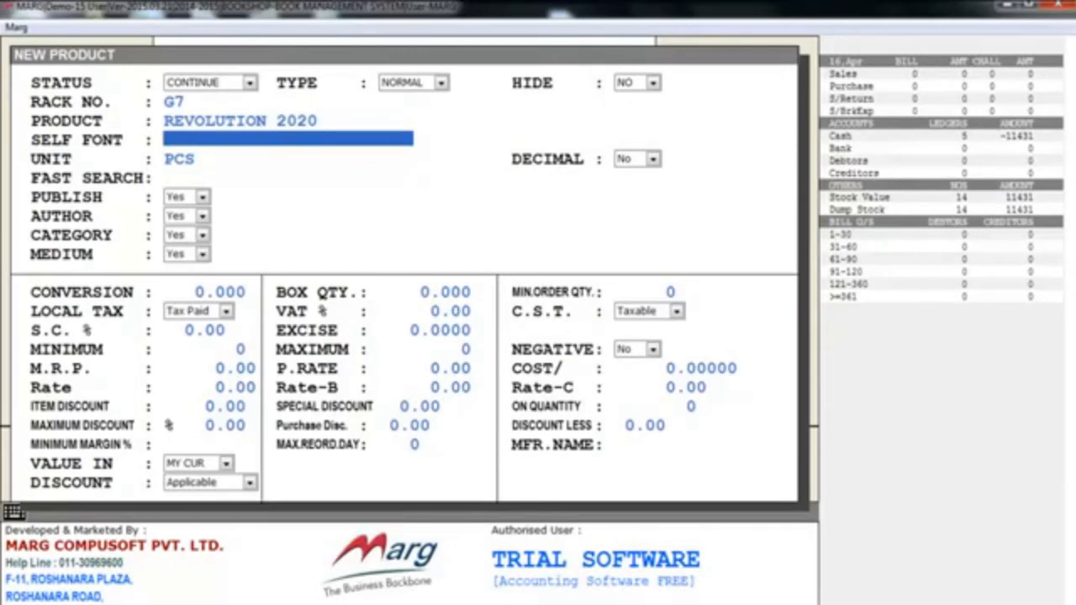
key("Return")
key("Return")
key("Return")
key("Return")
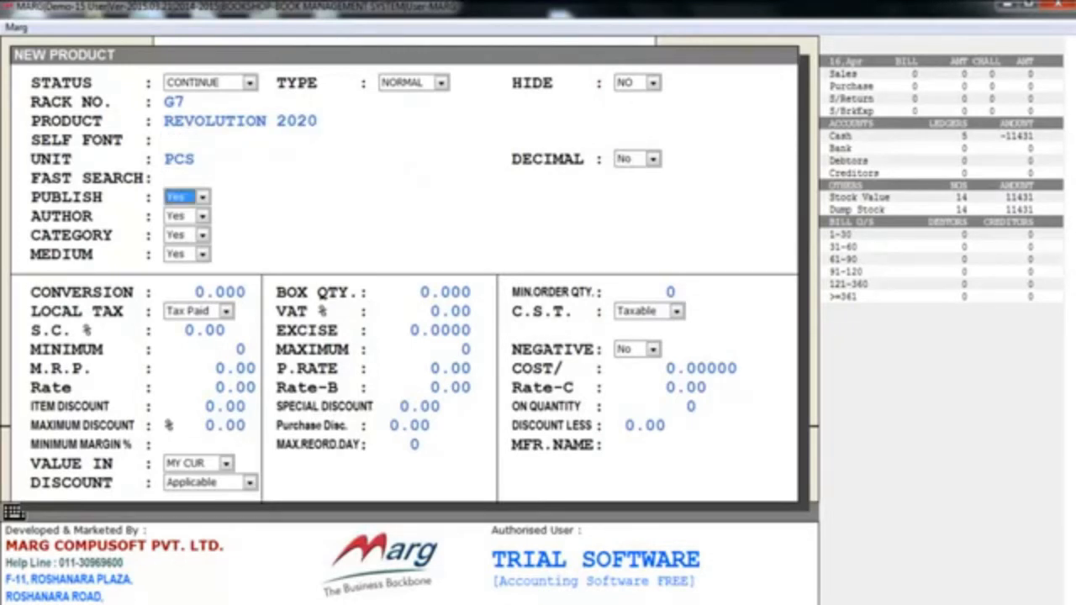
- Assign PRAKASH PUBLICATION as the product's publisher, opening the new publisher form and cancelling it before choosing
key("space")
key("Up")
key("Return")
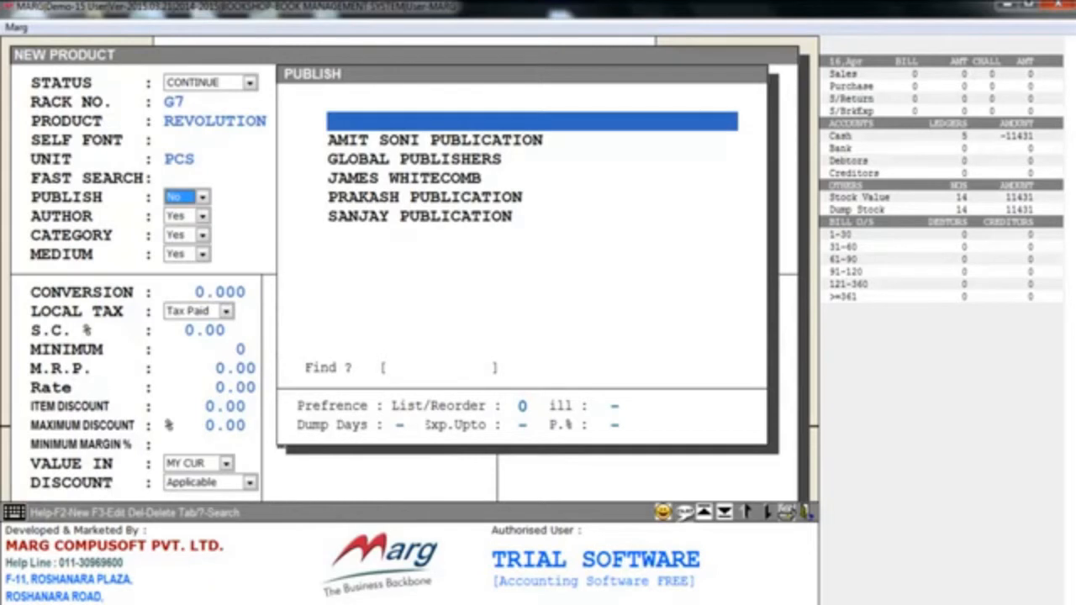
key("Down")
key("Down")
key("Down")
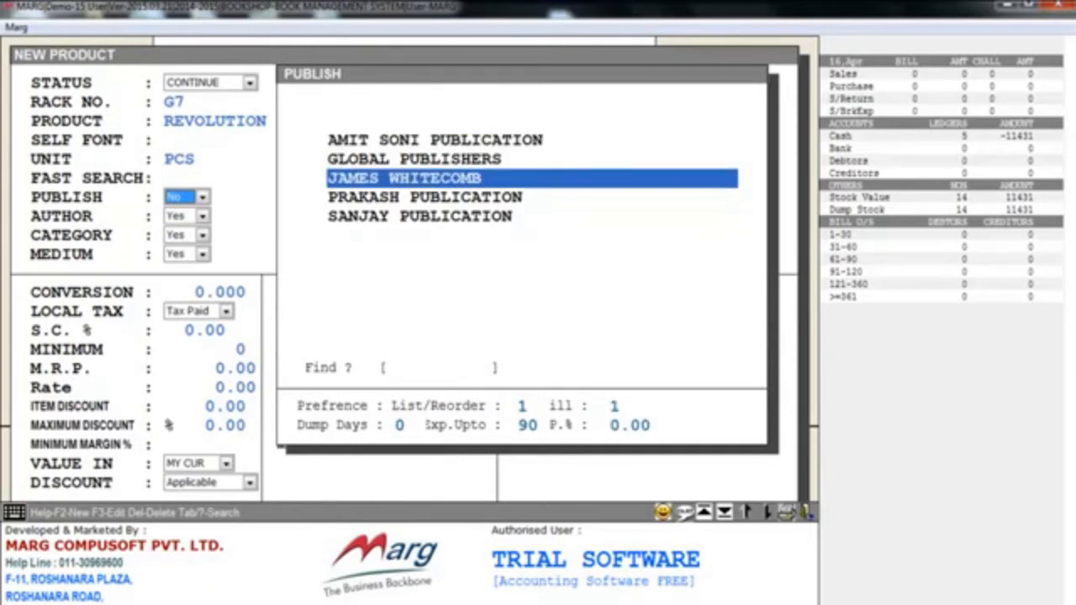
key("Down")
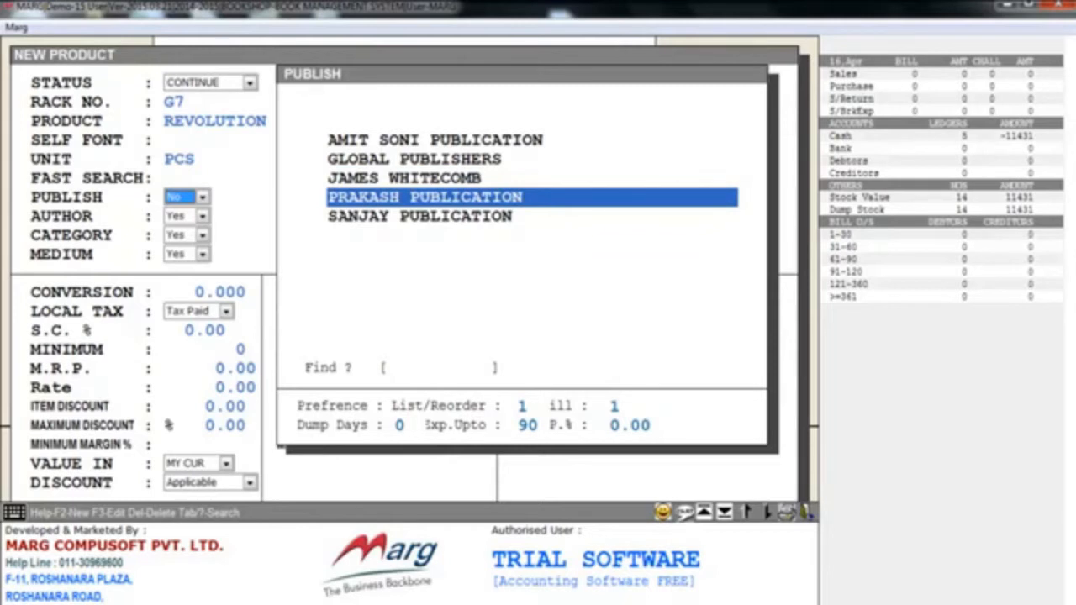
key("Up")
key("Up")
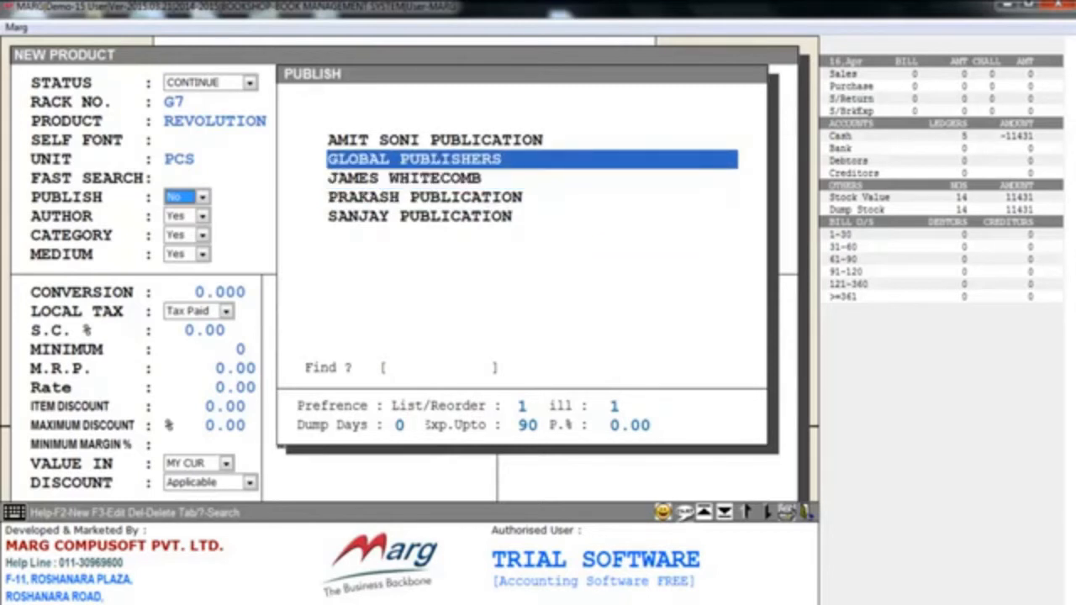
key("F2")
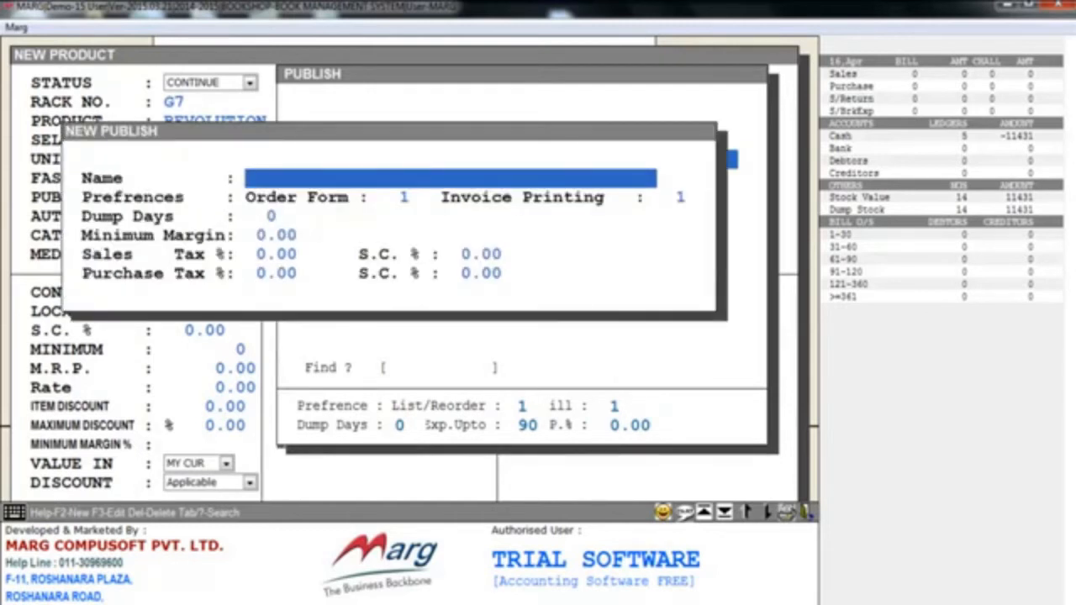
key("Escape")
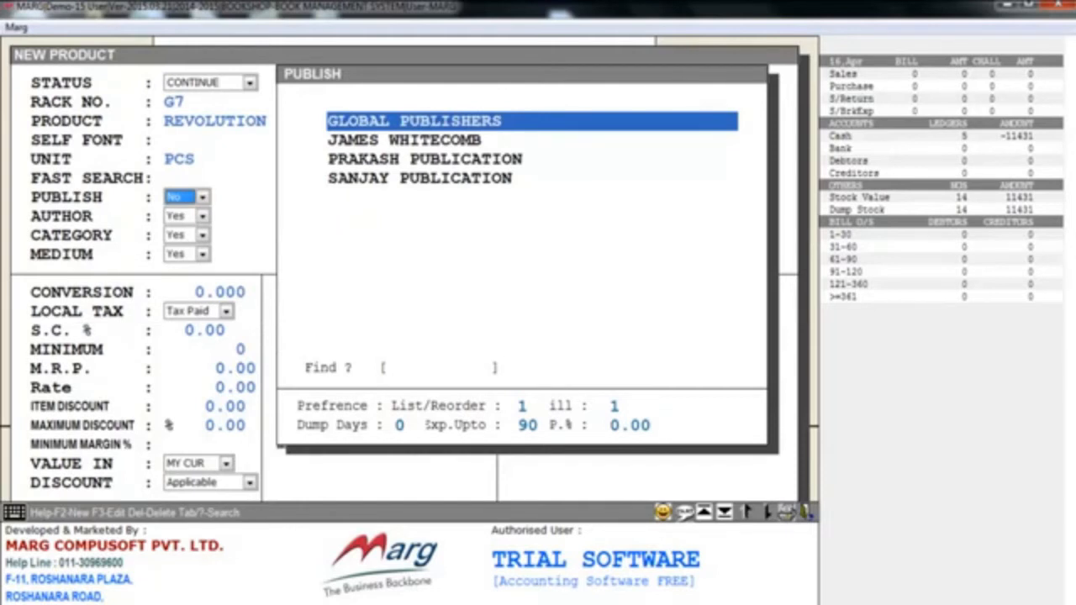
key("Down")
key("Down")
key("Return")
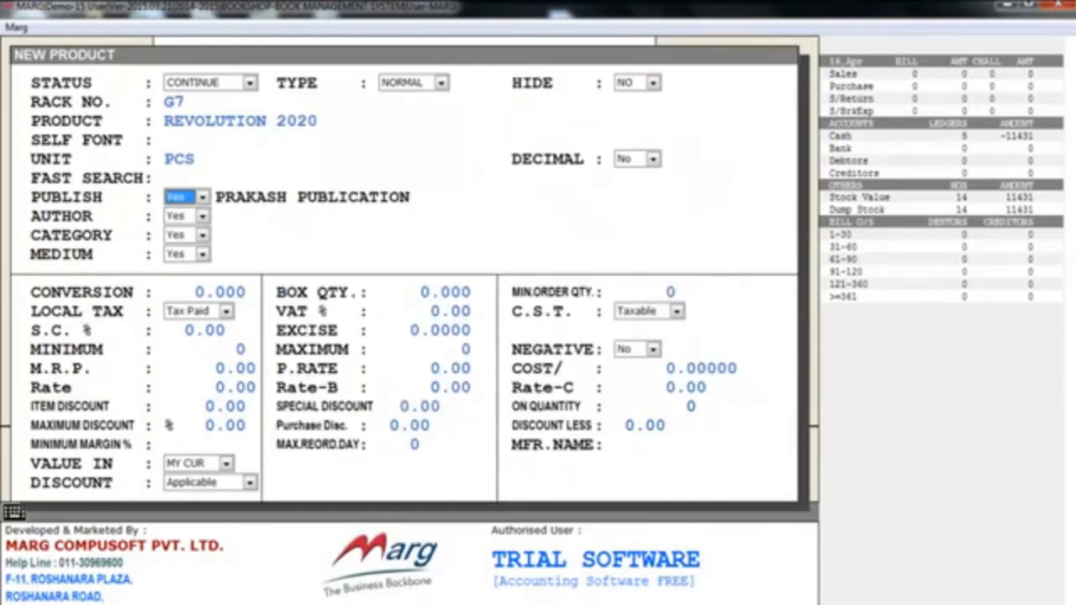
- Assign CHETAN BHAGAT as the product's author, opening the new author entry and cancelling it before choosing
key("space")
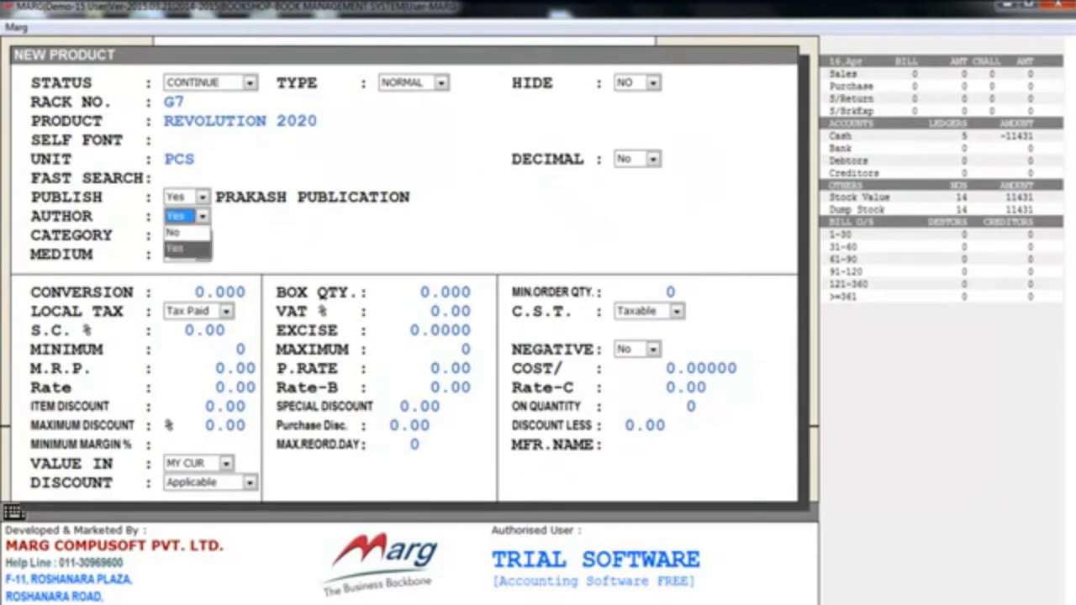
key("Return")
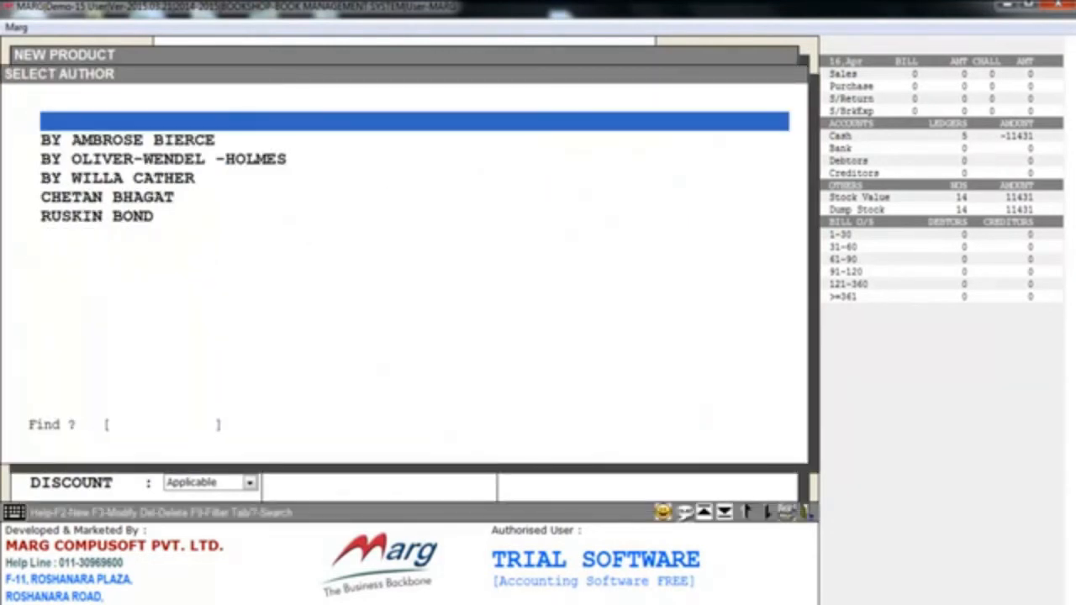
key("Down")
key("Down")
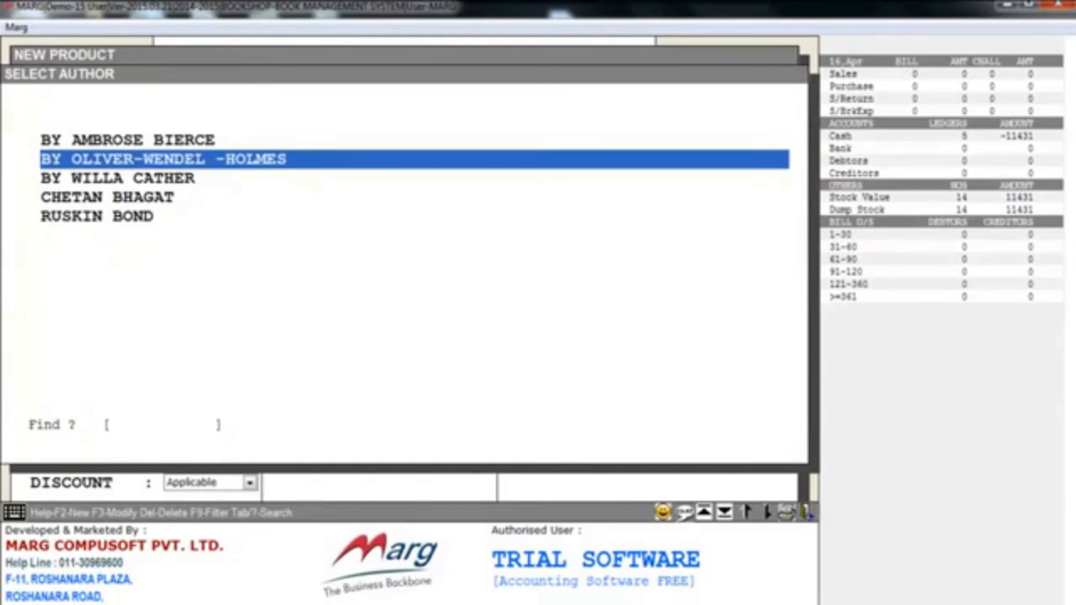
key("F2")
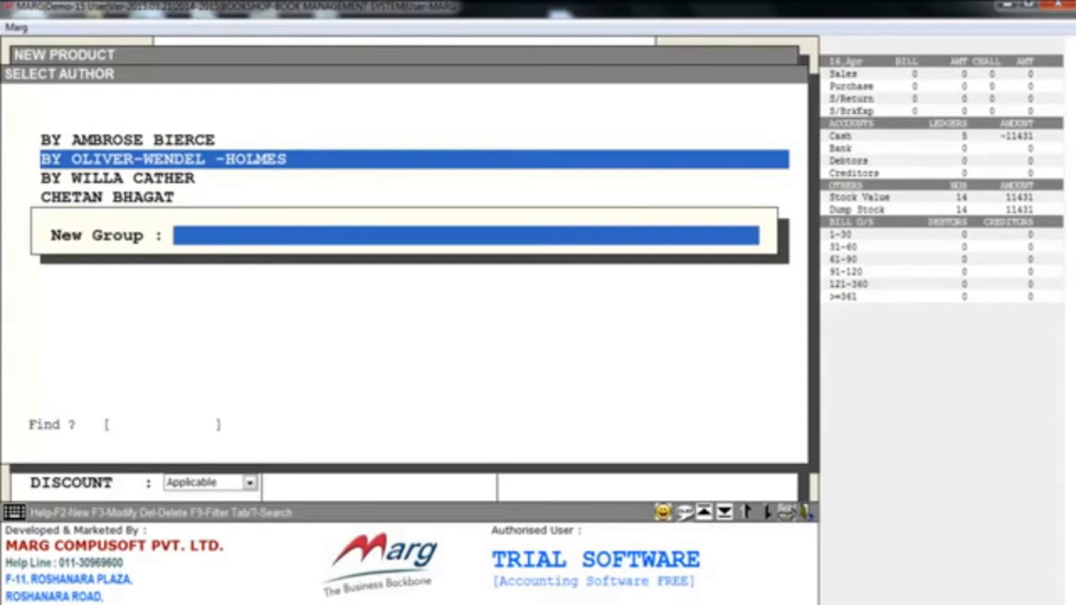
key("Escape")
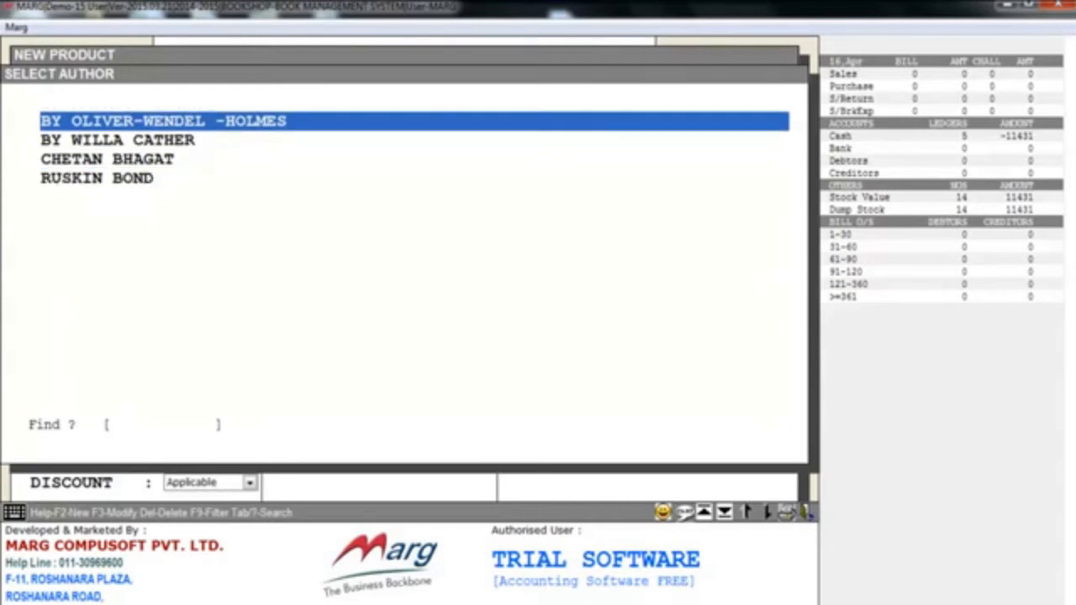
key("Down")
key("Down")
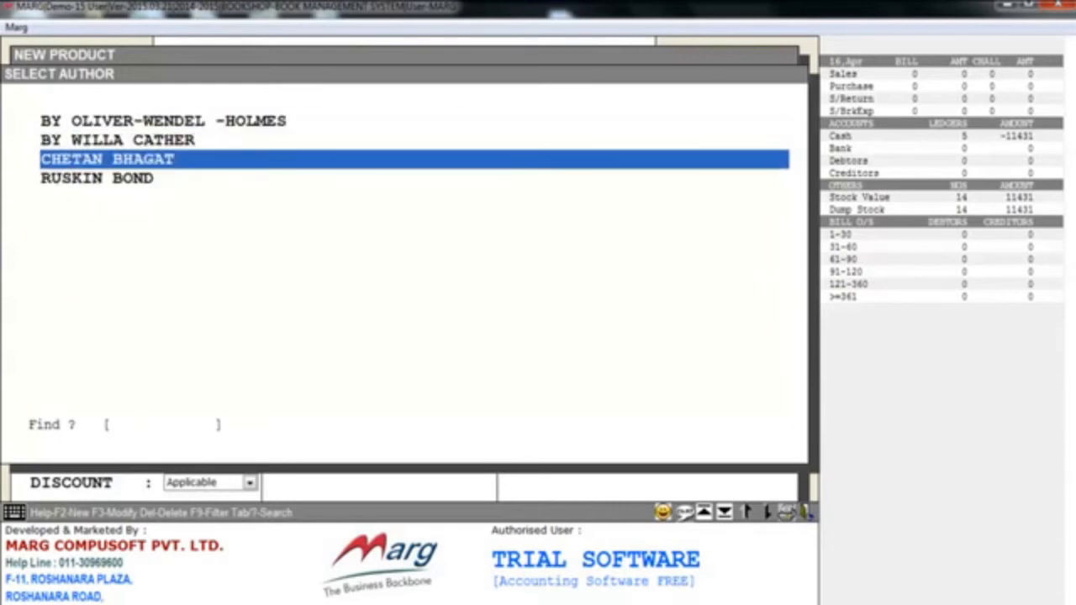
key("Return")
key("Return")
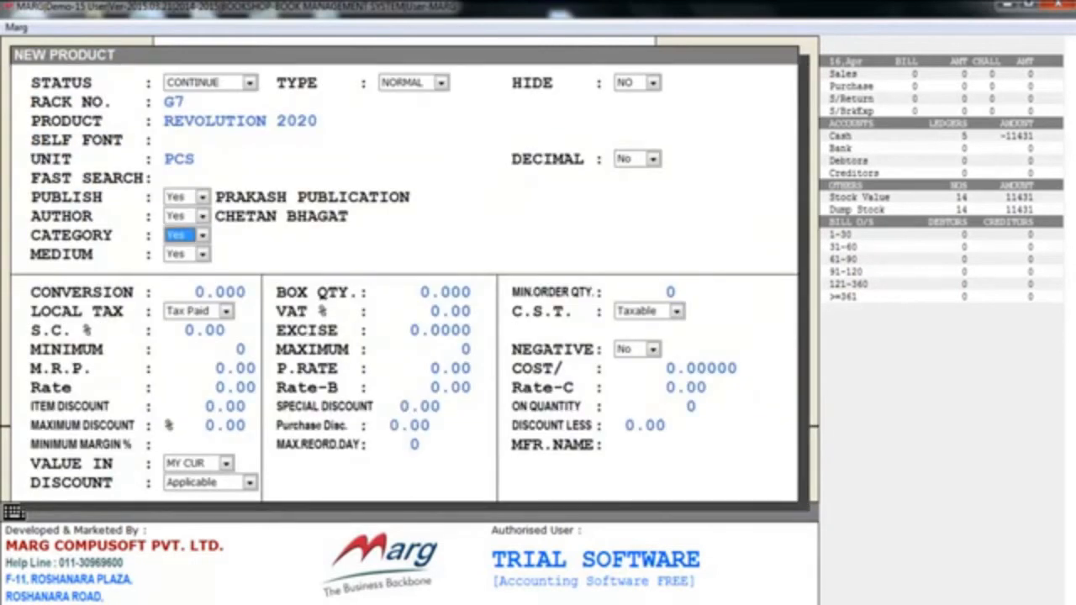
- Assign the product to the NOVELS category, opening the new category entry and cancelling it before choosing
key("space")
key("Up")
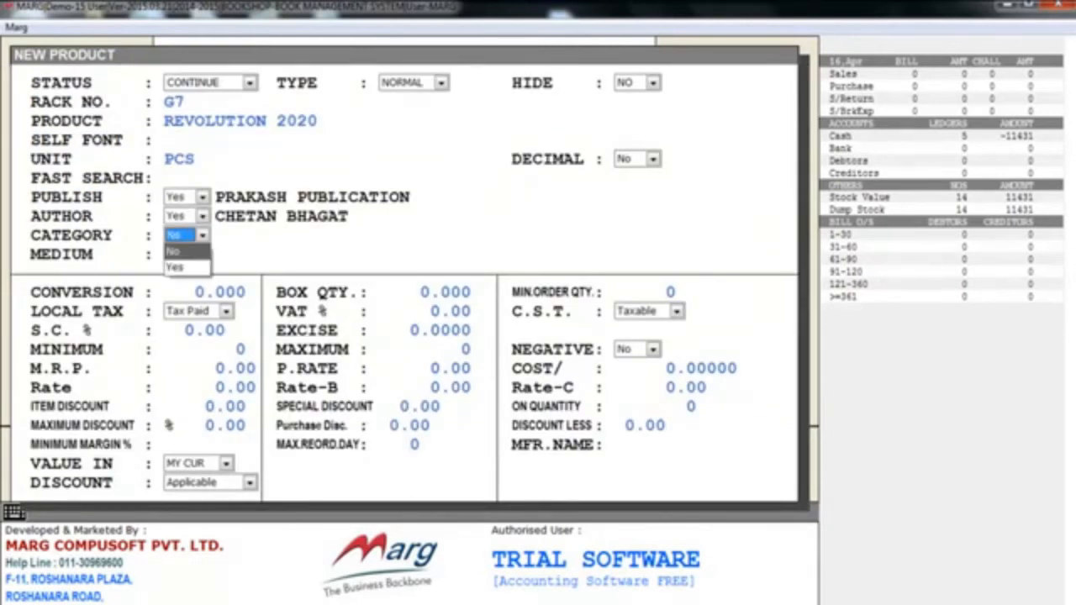
key("Return")
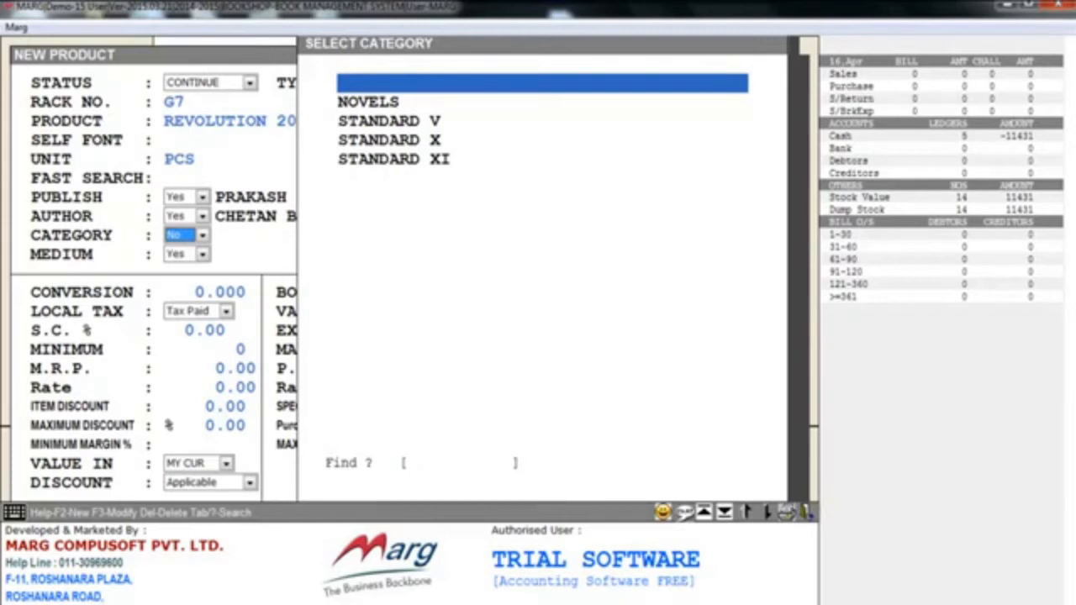
key("F2")
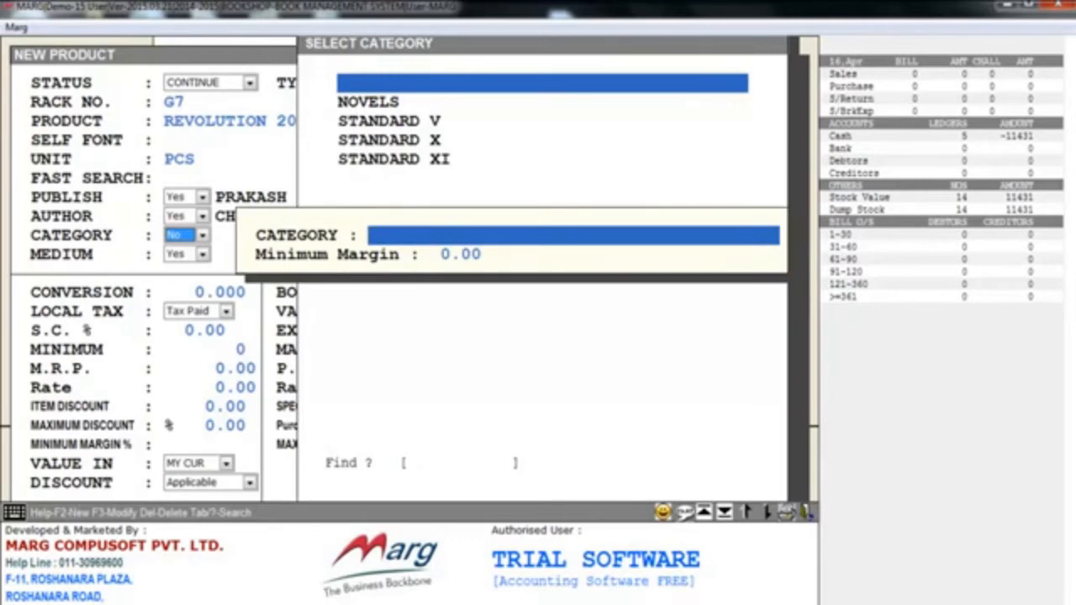
key("Escape")
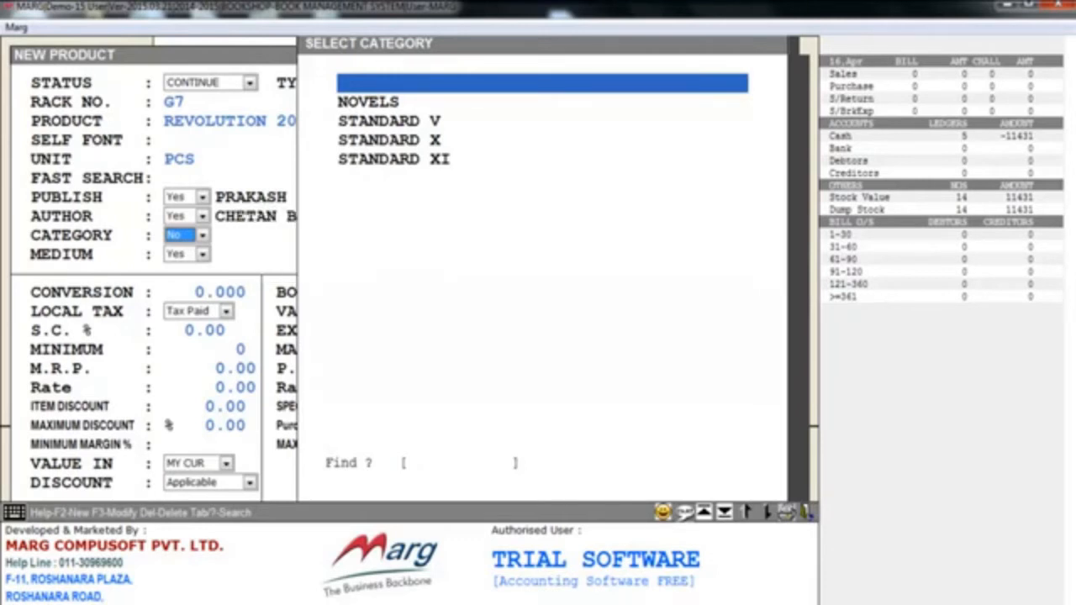
key("Down")
key("Return")
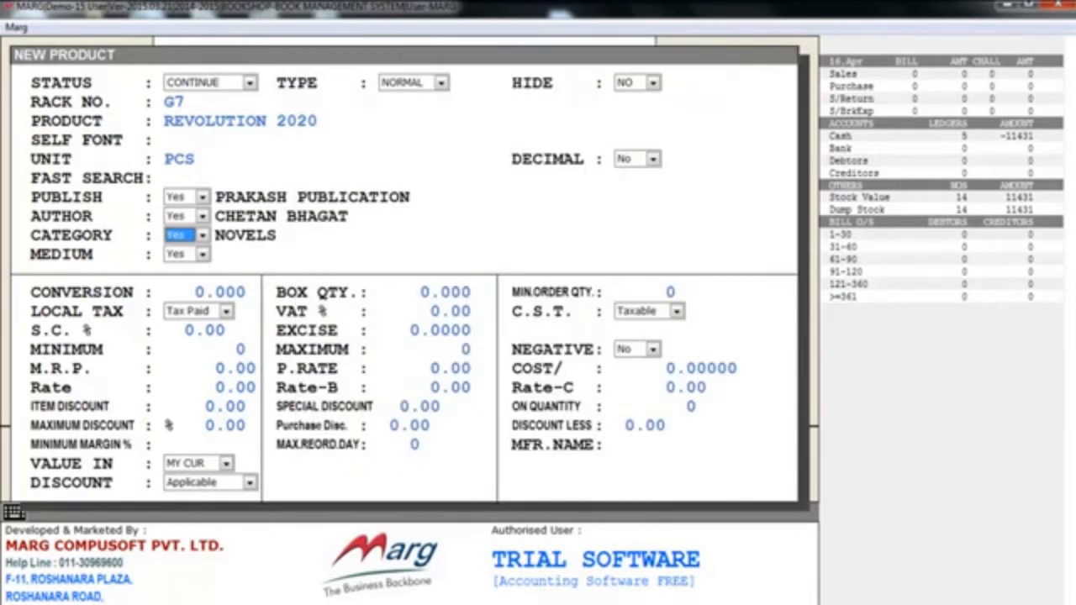
- Set the product's medium to No, opening the new medium form and cancelling it along with the medium selection
key("Return")
key("space")
key("Up")
key("Return")
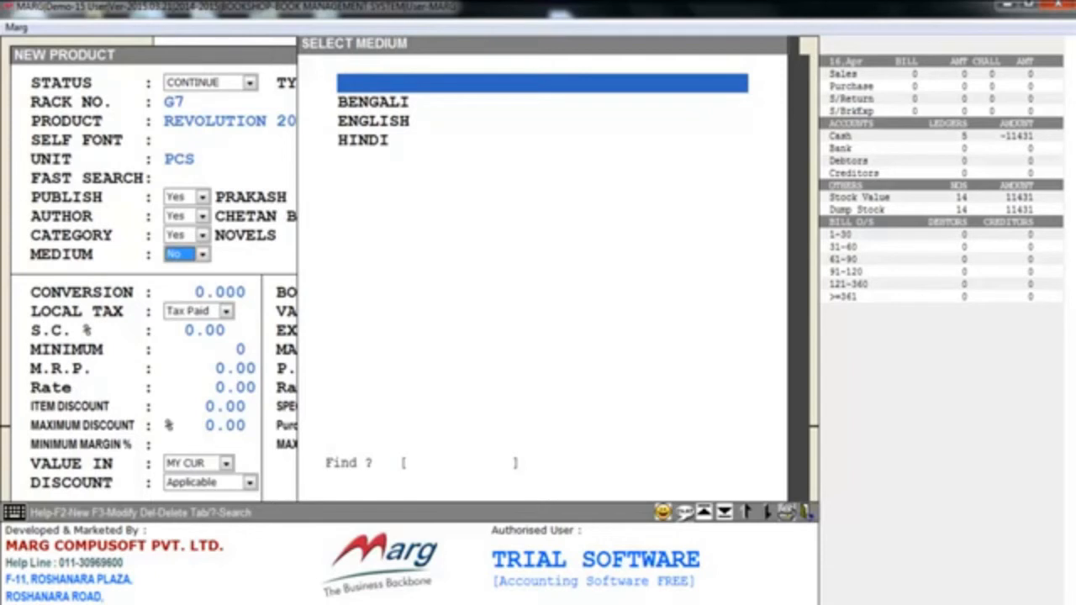
key("F2")
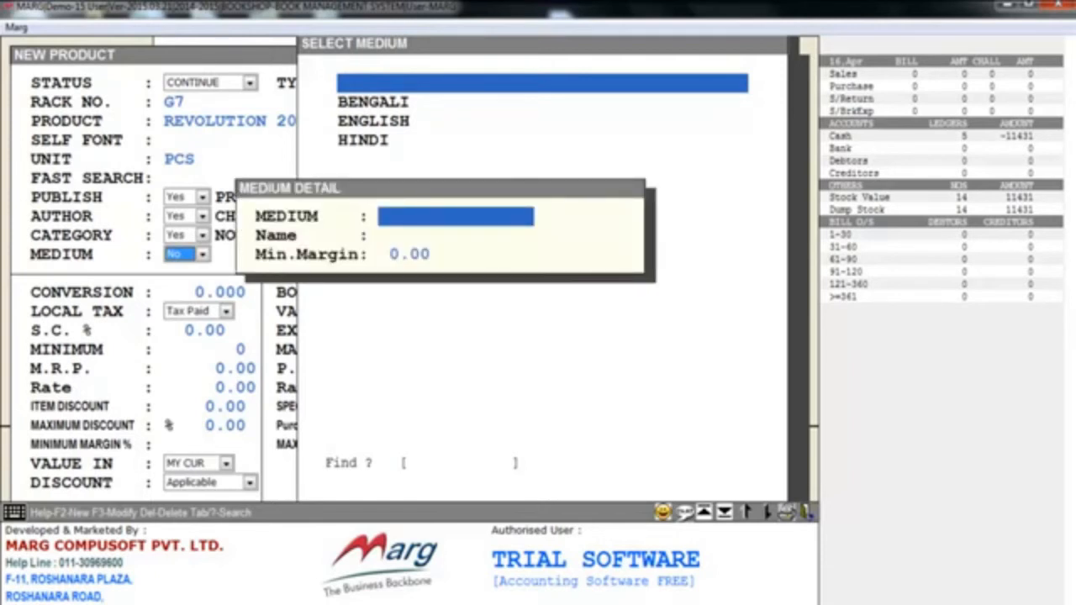
key("Escape")
key("Escape")
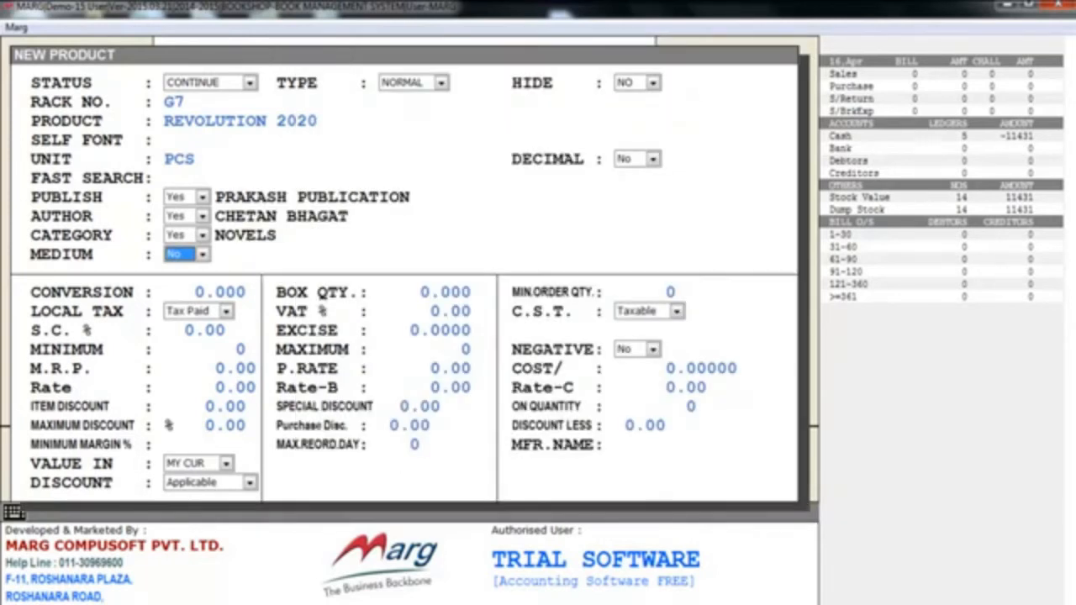
- Accept the default quantities, taxes, rates, discounts and minimum margin for the product
key("Return")
key("Return")
key("Return")
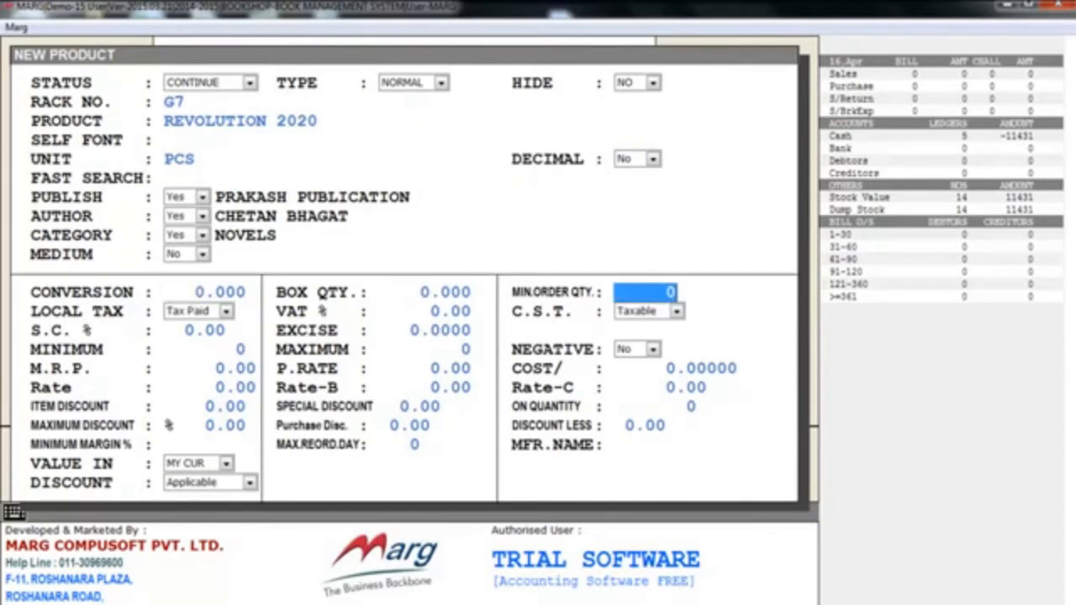
key("Return")
key("Return")
key("Return")
key("Return")
key("Return")
key("Return")
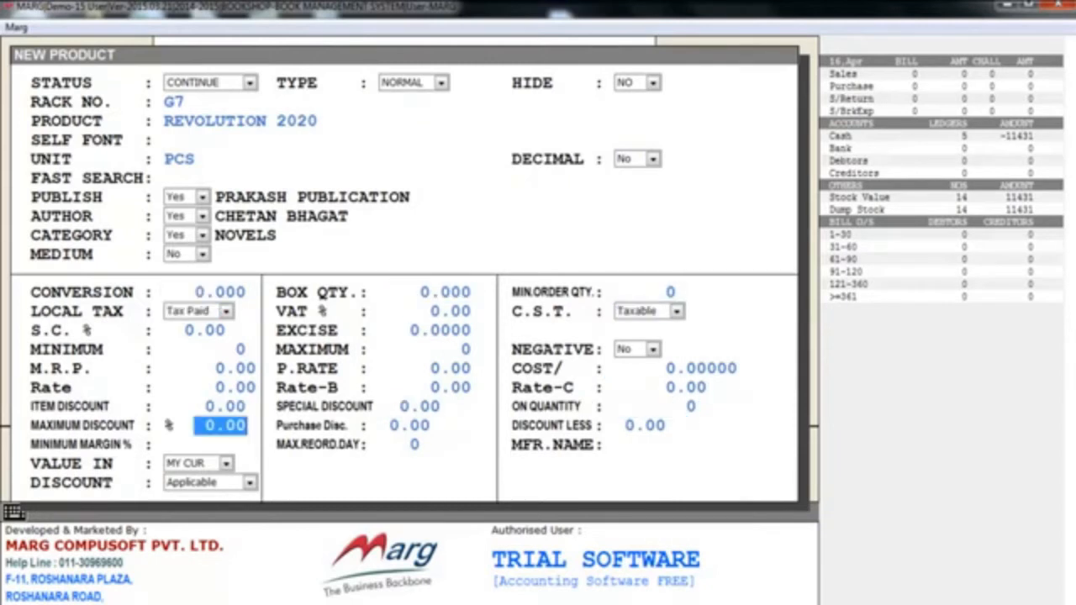
key("Return")
key("Return")
key("Return")
key("Return")
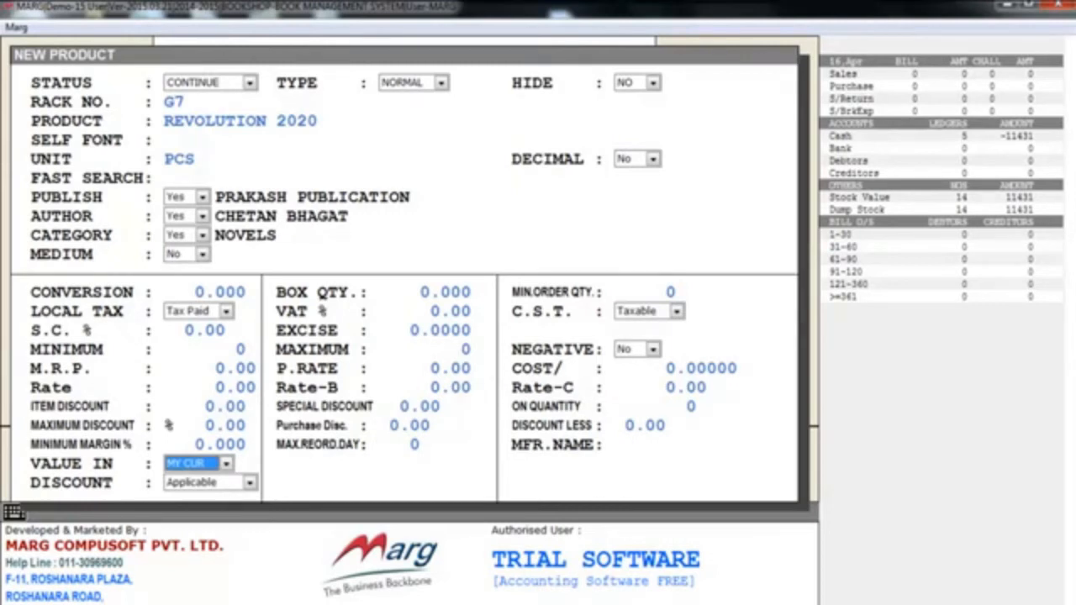
- Look through the value currency options, keep MY CUR, and save the product with the discount set to Applicable
key("space")
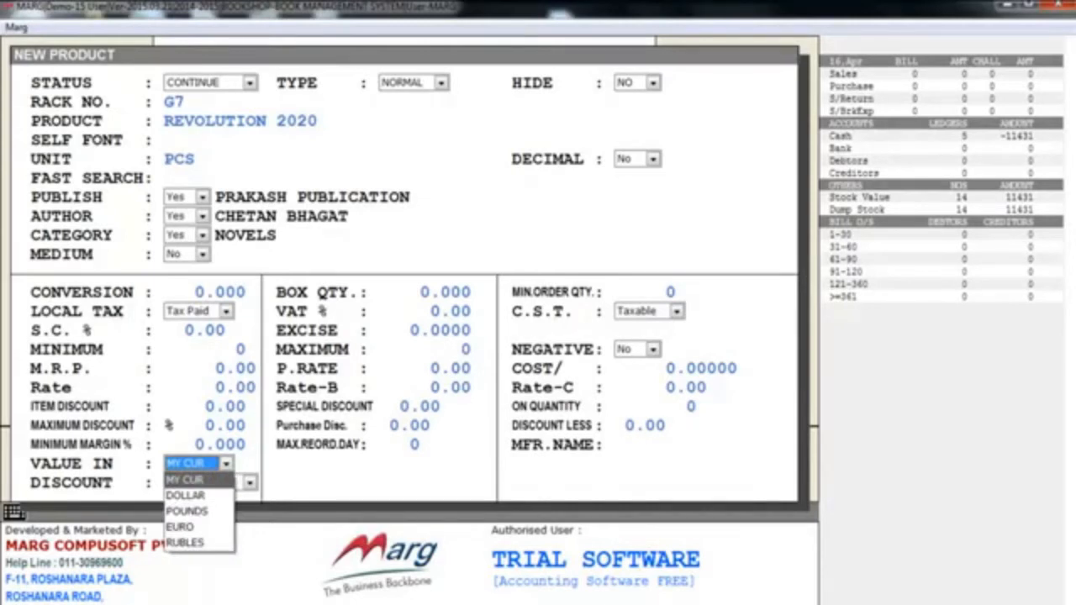
key("Down")
key("Down")
key("Down")
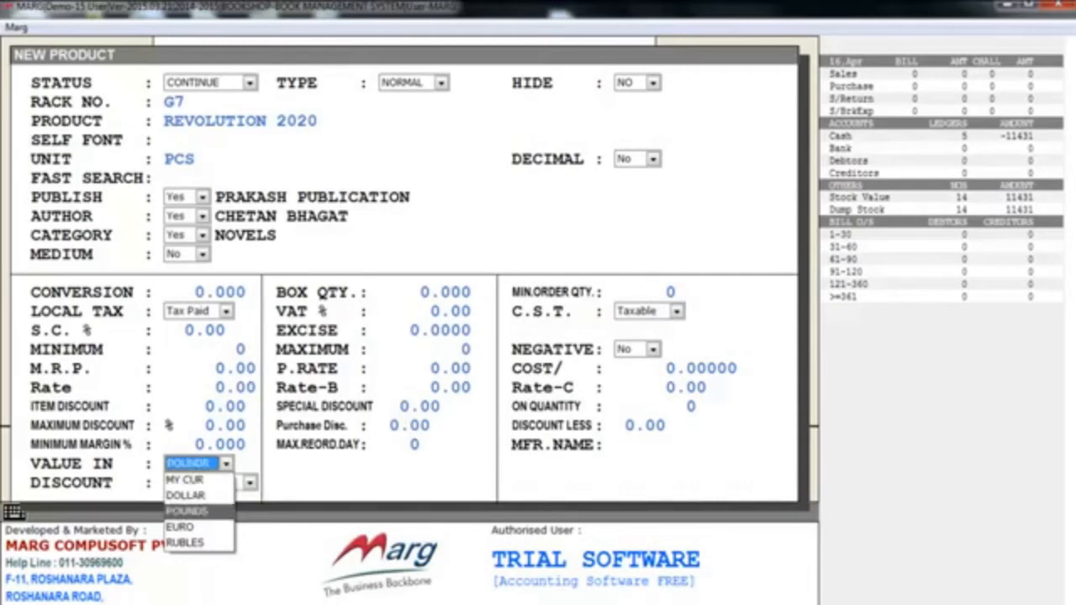
key("Down")
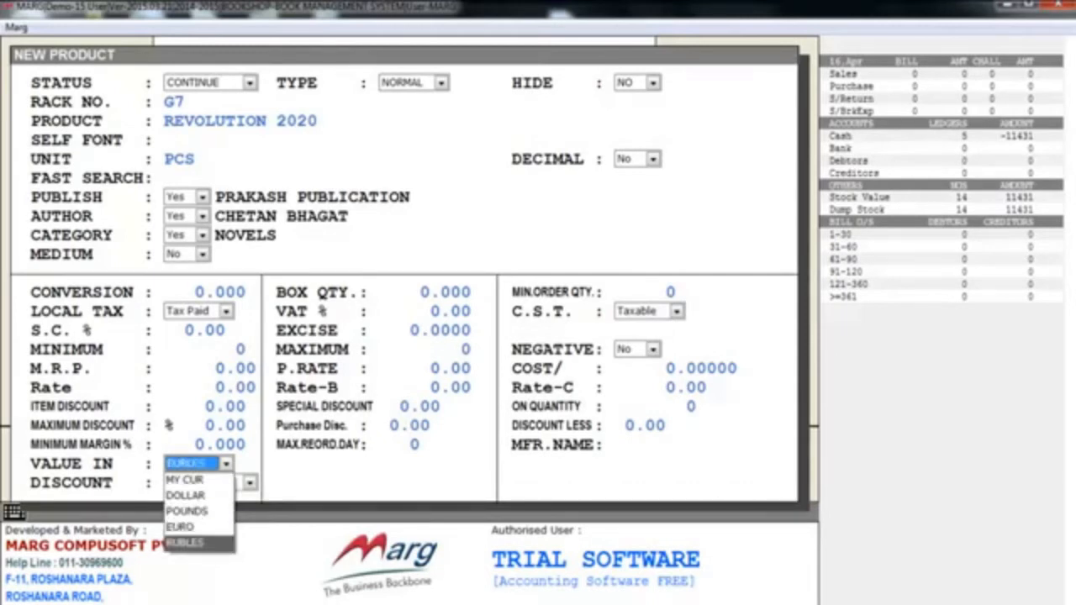
key("Up")
key("Up")
key("Up")
key("Up")
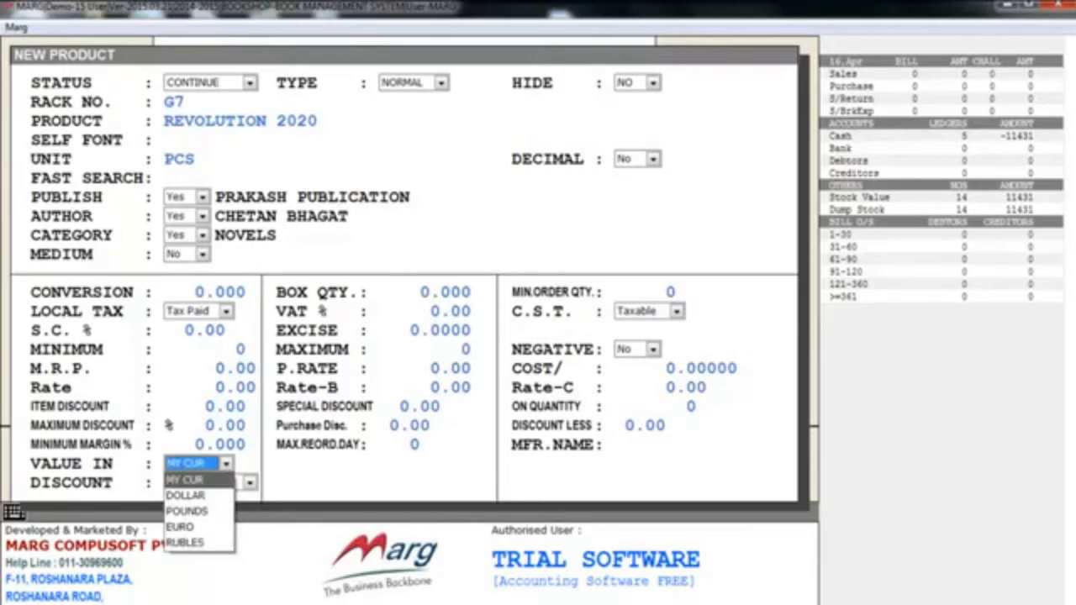
key("Return")
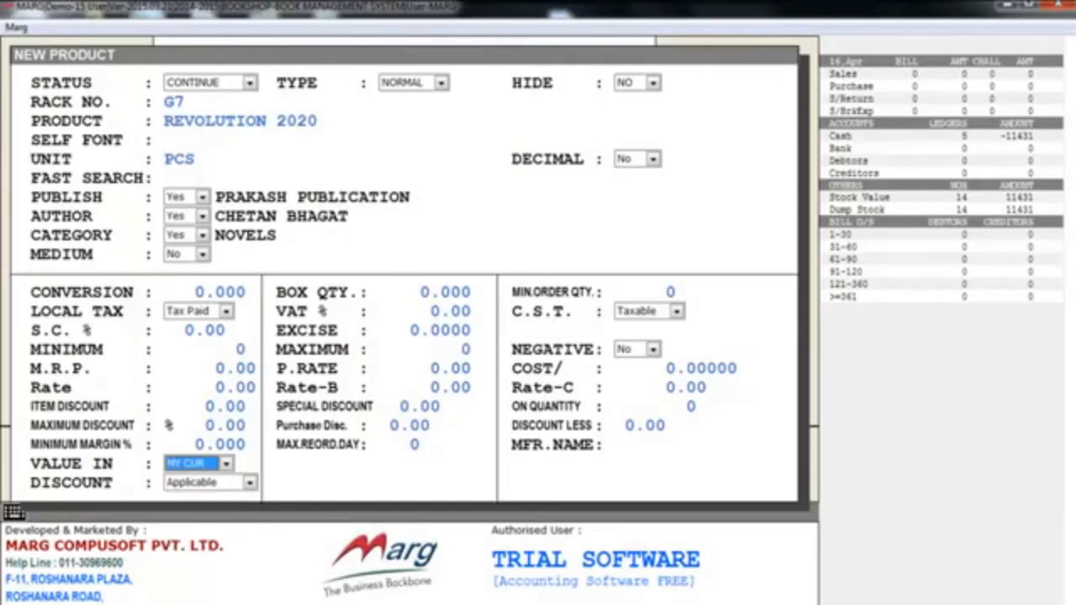
key("Return")
key("Return")
key("Return")
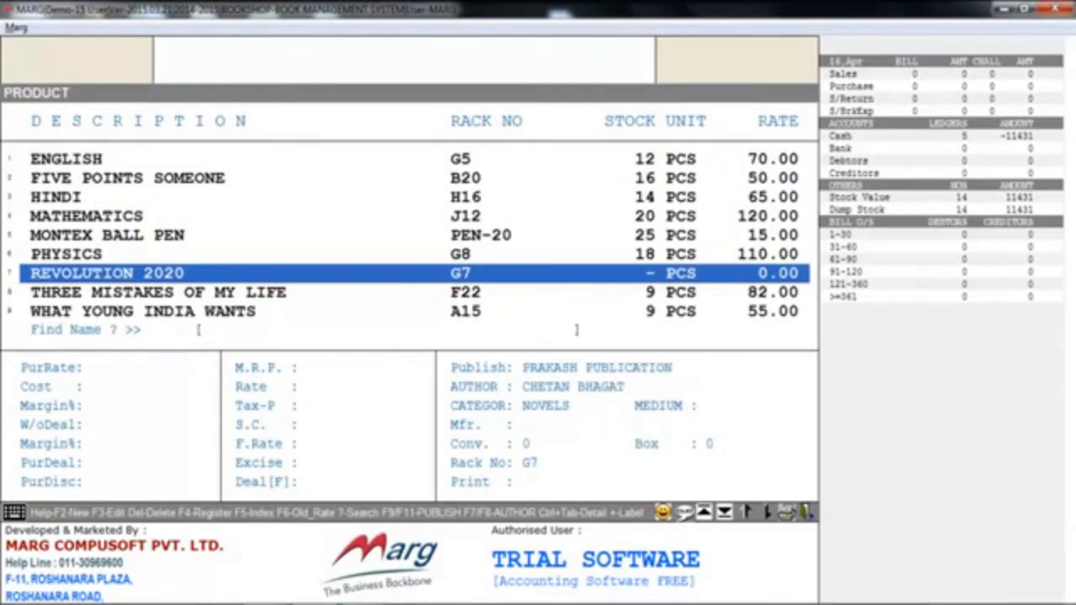
- Open the REVOLUTION 2020 product for modification and exit without saving
key("F3")
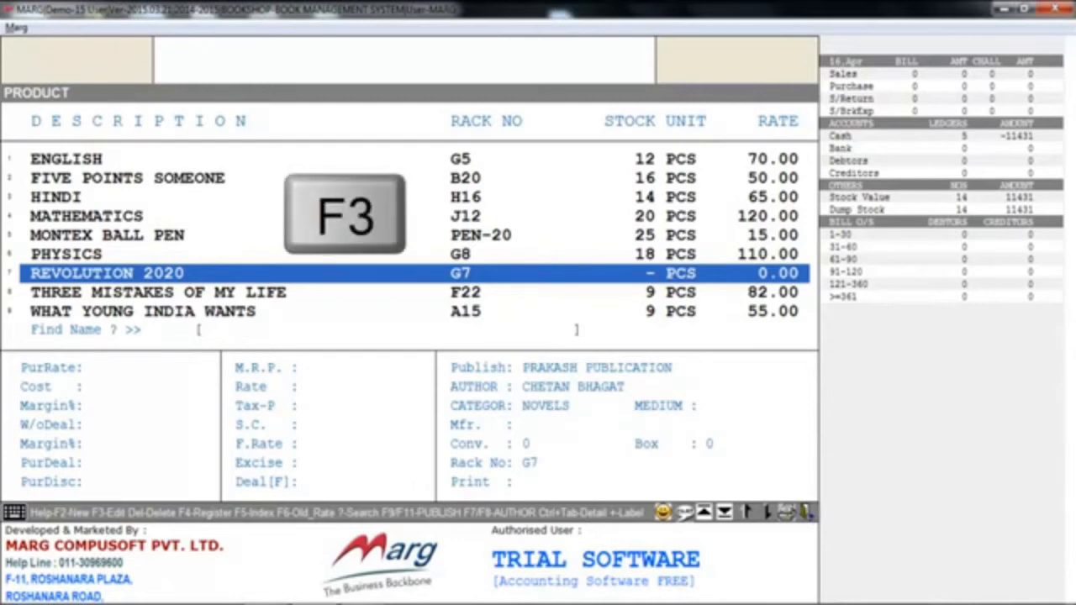
key("Escape")
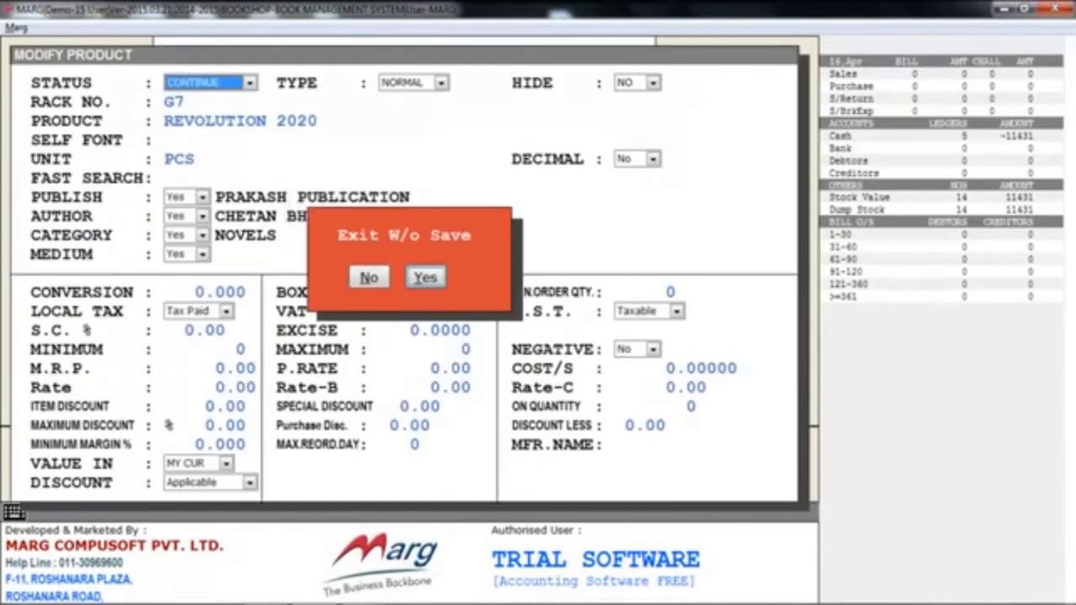
key("y")
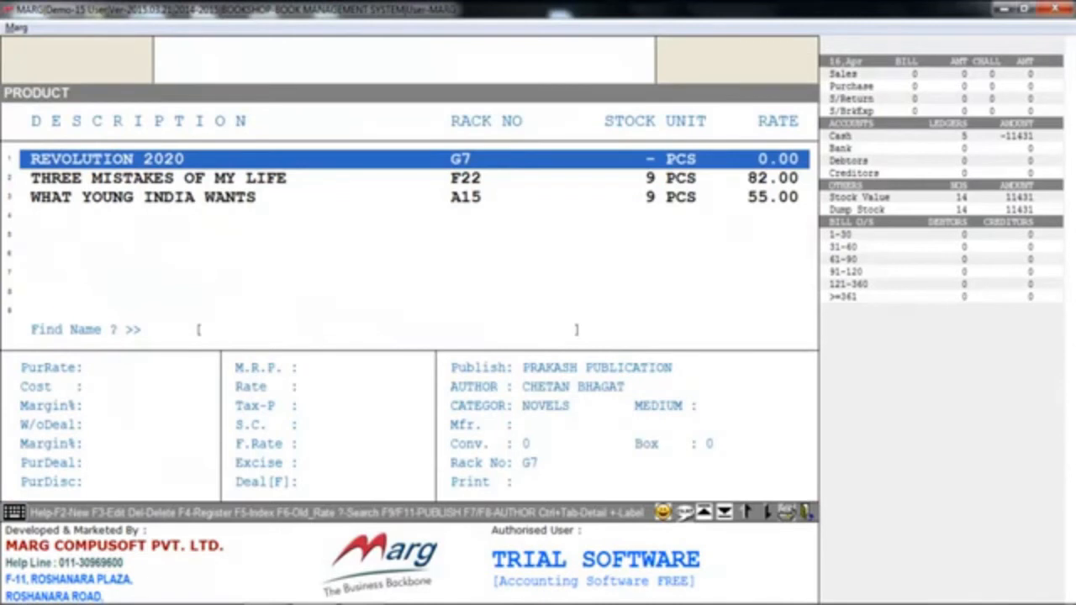
key("Delete")
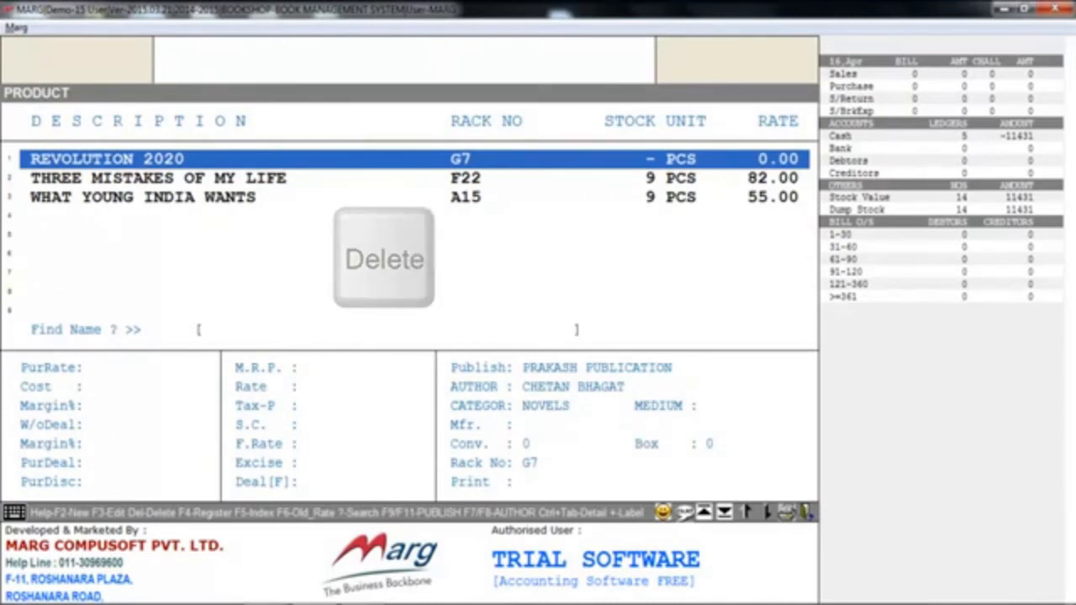
- Review the rate, cost and publisher details of A POOR STICK and A TOUGH TUSSEL, and close the product list
key("Down")
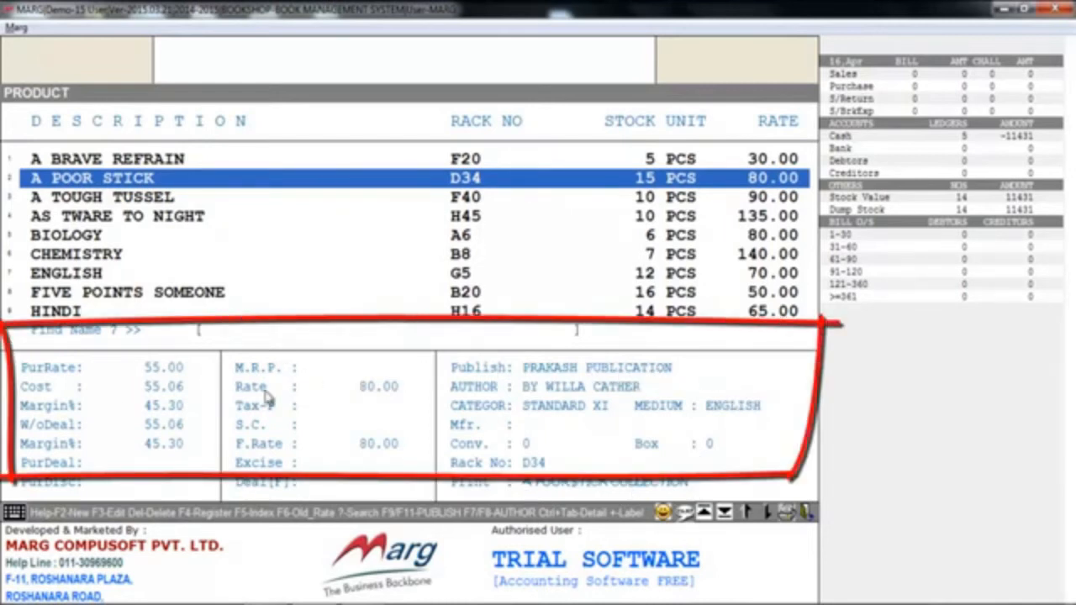
key("Down")
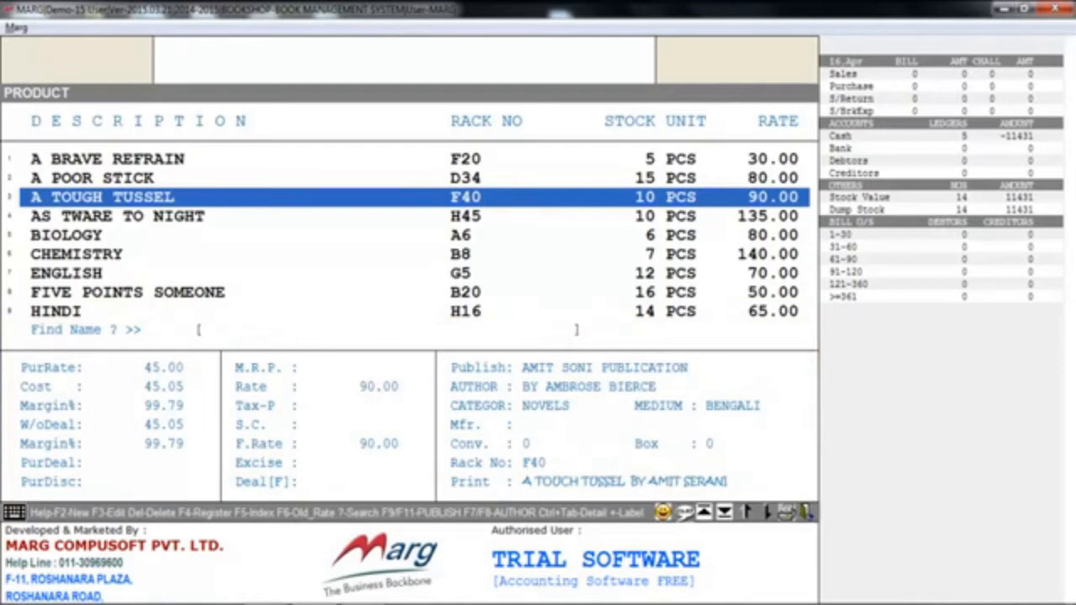
key("Escape")
- Look through the inventory master commands and open the Publish Master
key("alt+m")
key("Down")
key("Down")
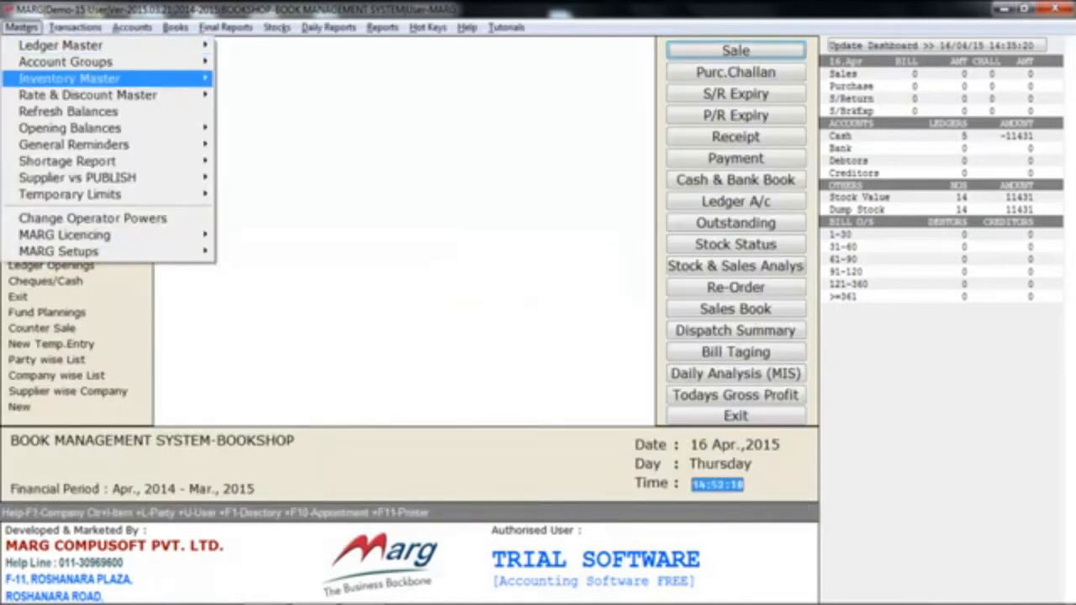
key("Right")
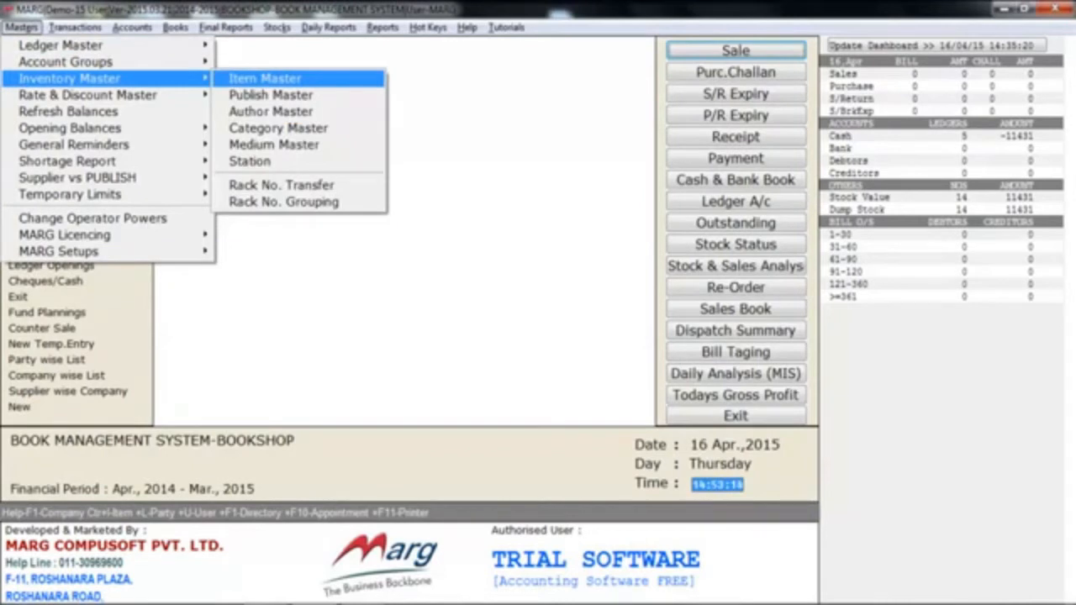
key("Down")
key("Down")
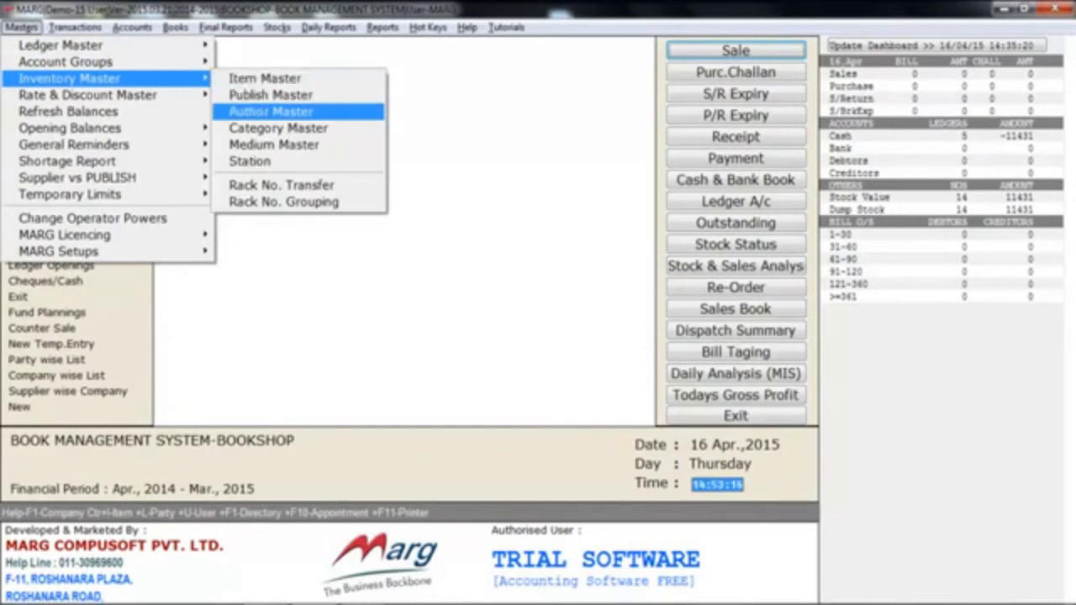
key("Down")
key("Down")
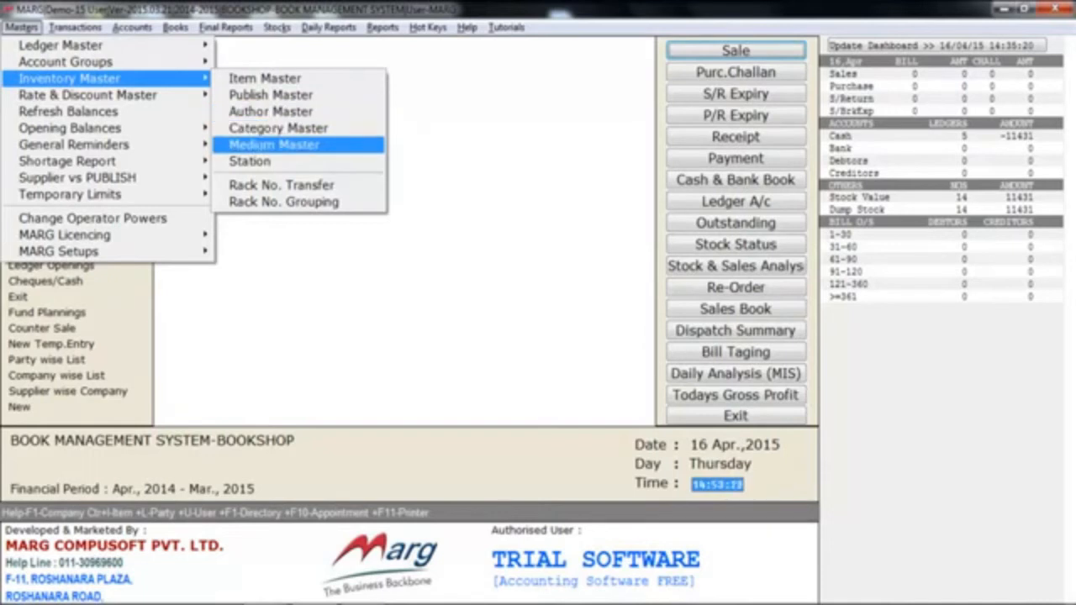
key("Up")
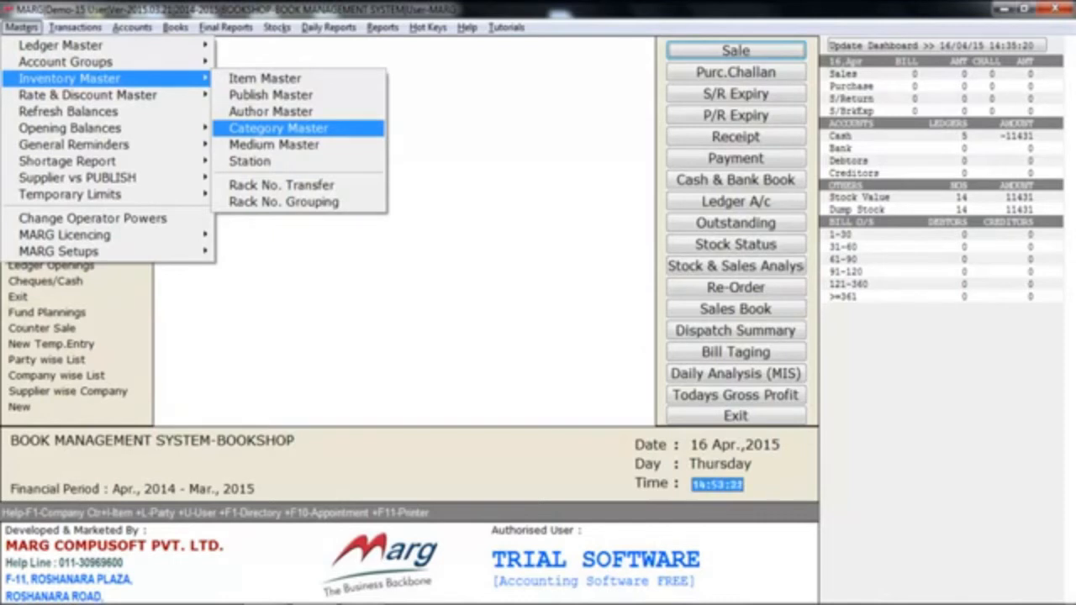
key("Up")
key("Up")
key("Return")
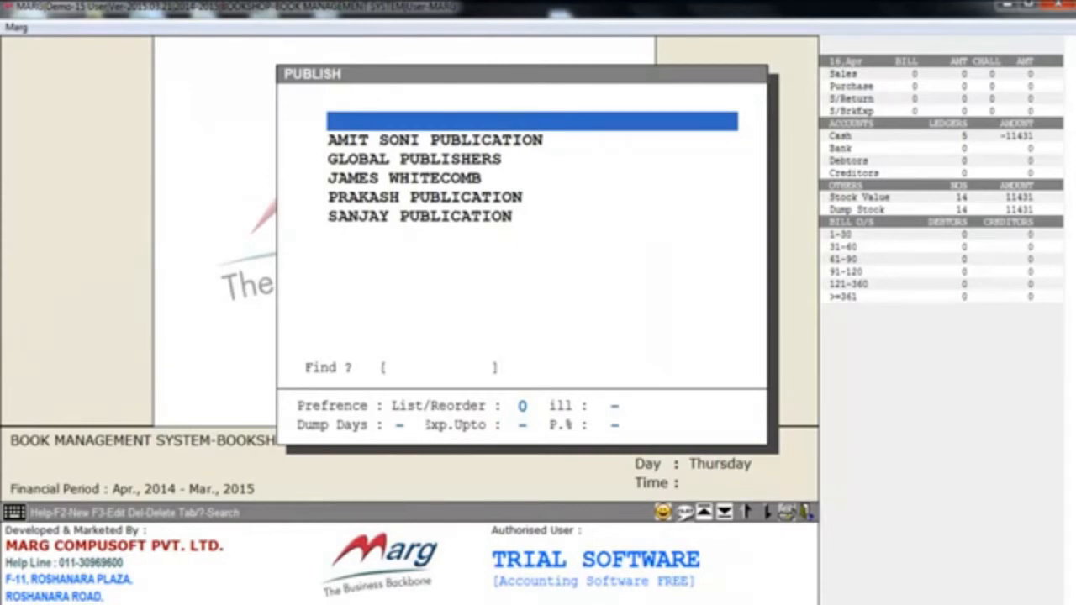
- View the blank new publisher form and the AMIT SONI PUBLICATION modification form, and close the publisher list without saving changes
key("Return")
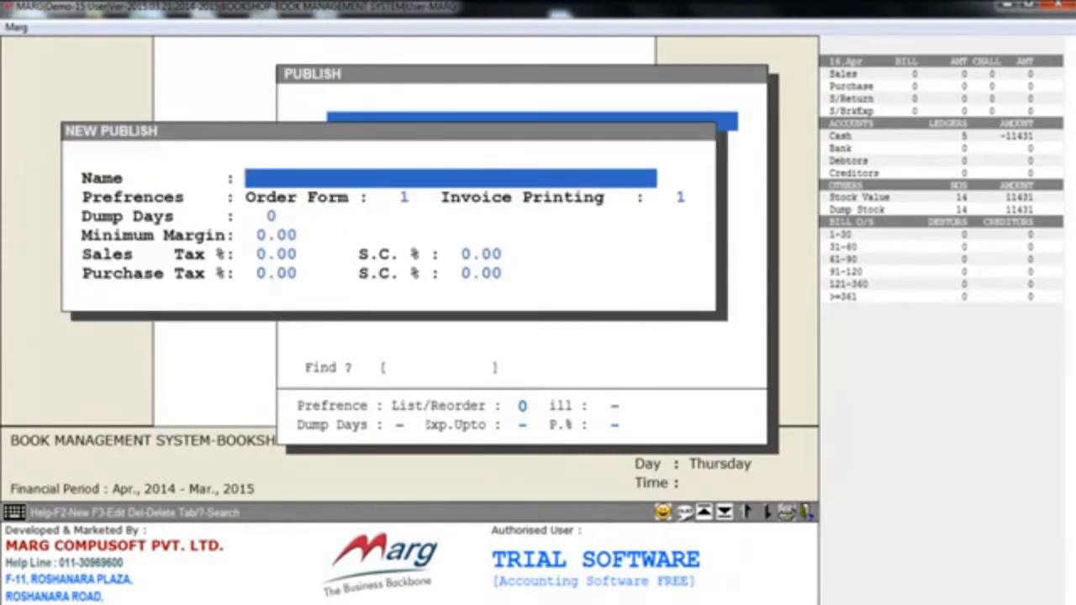
key("Escape")
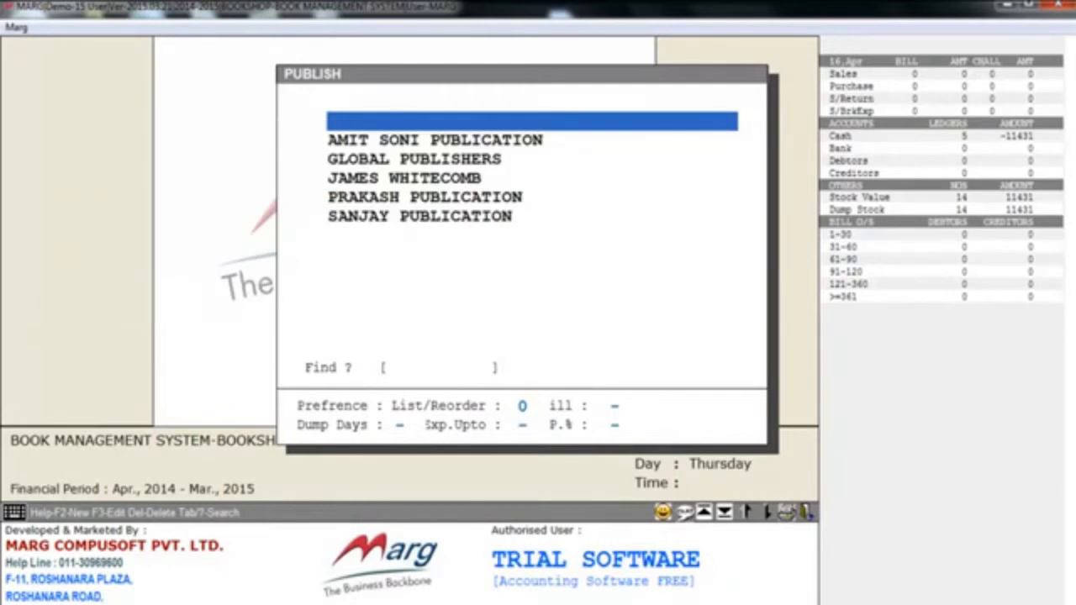
key("Down")
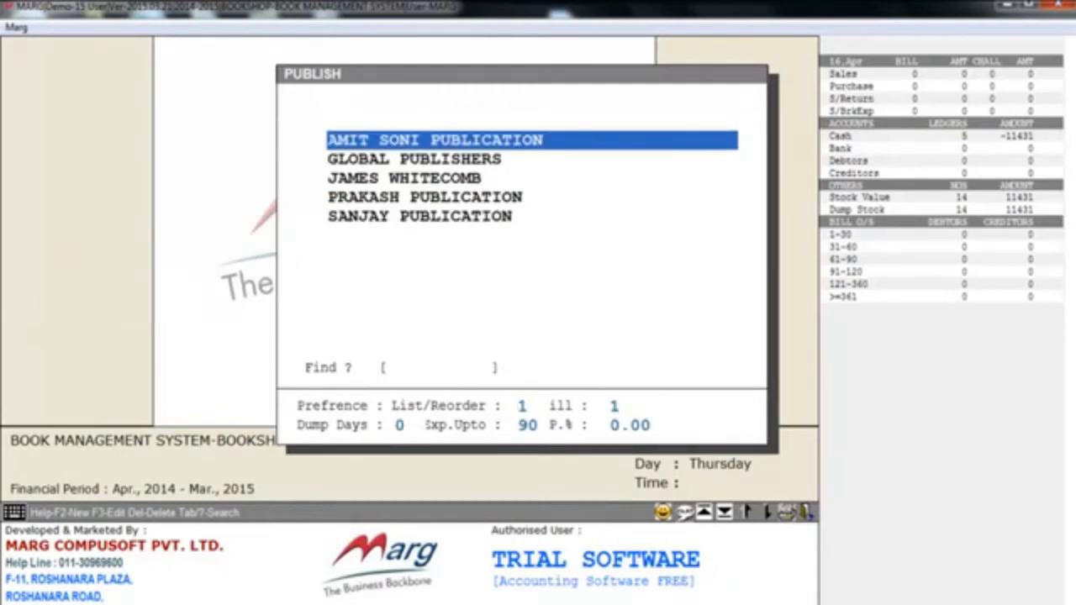
key("Return")
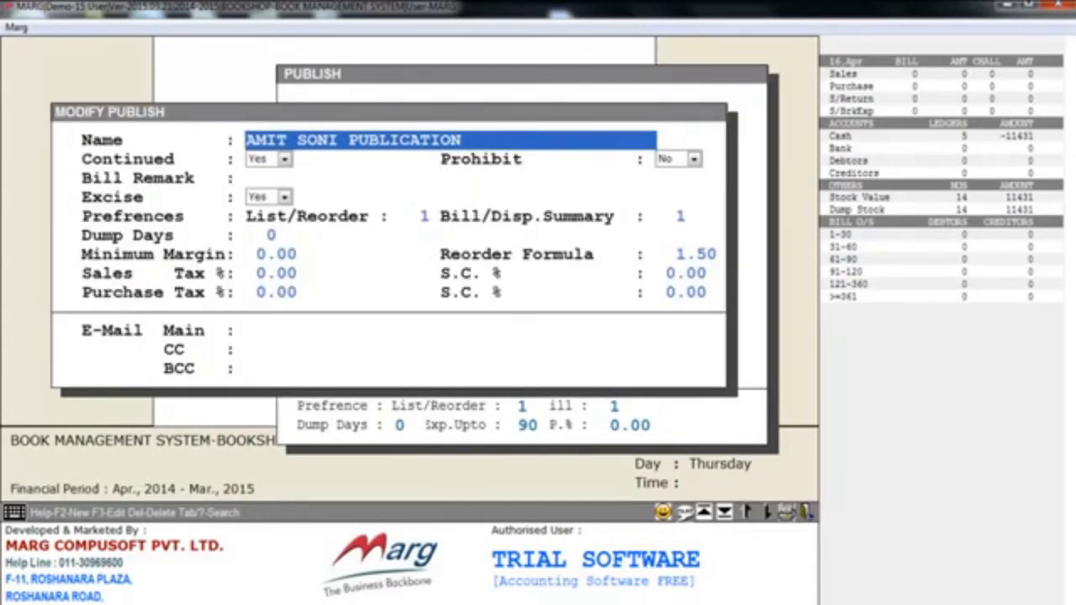
key("Escape")
key("Escape")
- Look through the inventory masters up to Medium Master and open the rate and discount command Today's Dollor Rates
key("alt+m")
key("i")
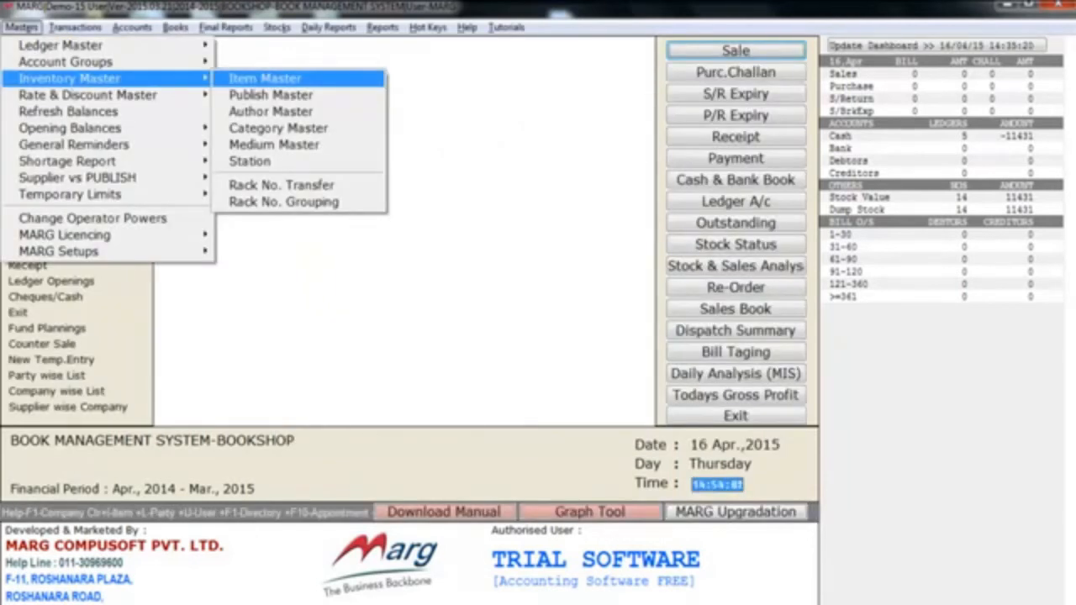
key("Down")
key("Down")
key("Down")
key("Down")
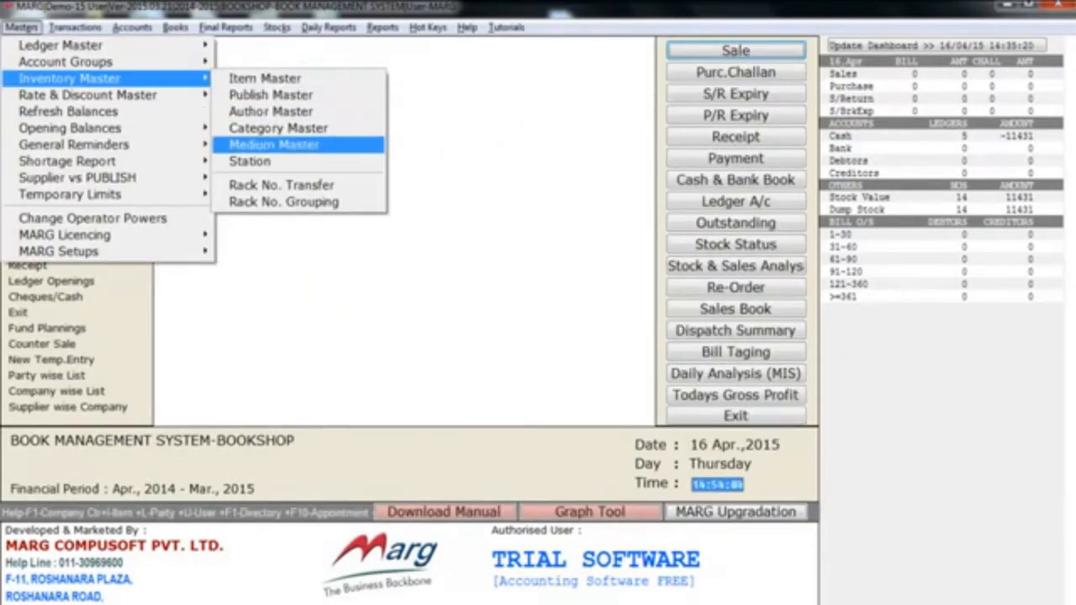
key("Escape")
key("Down")
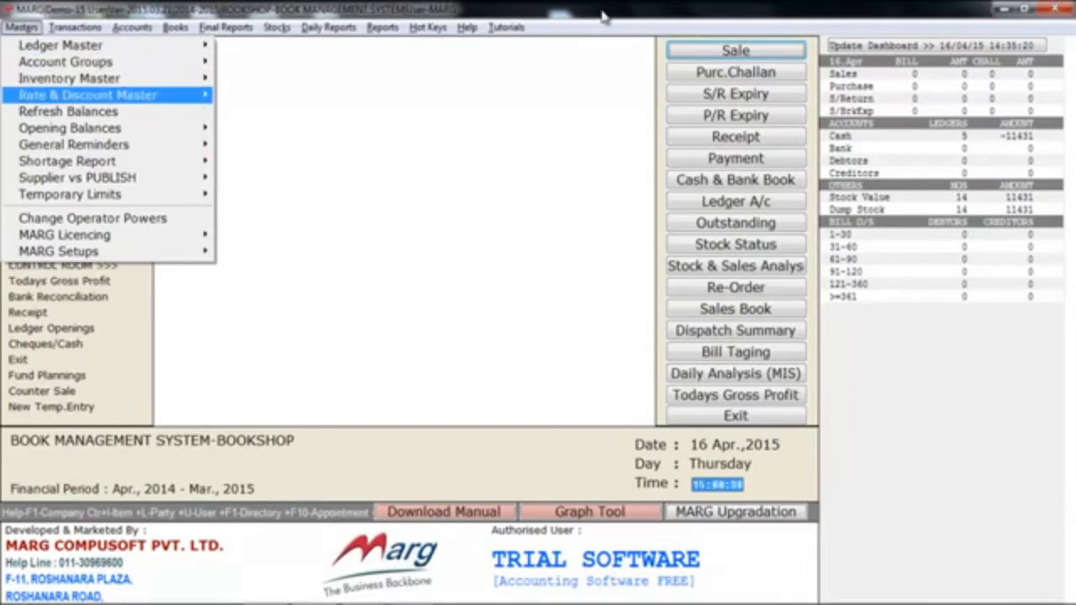
key("Right")
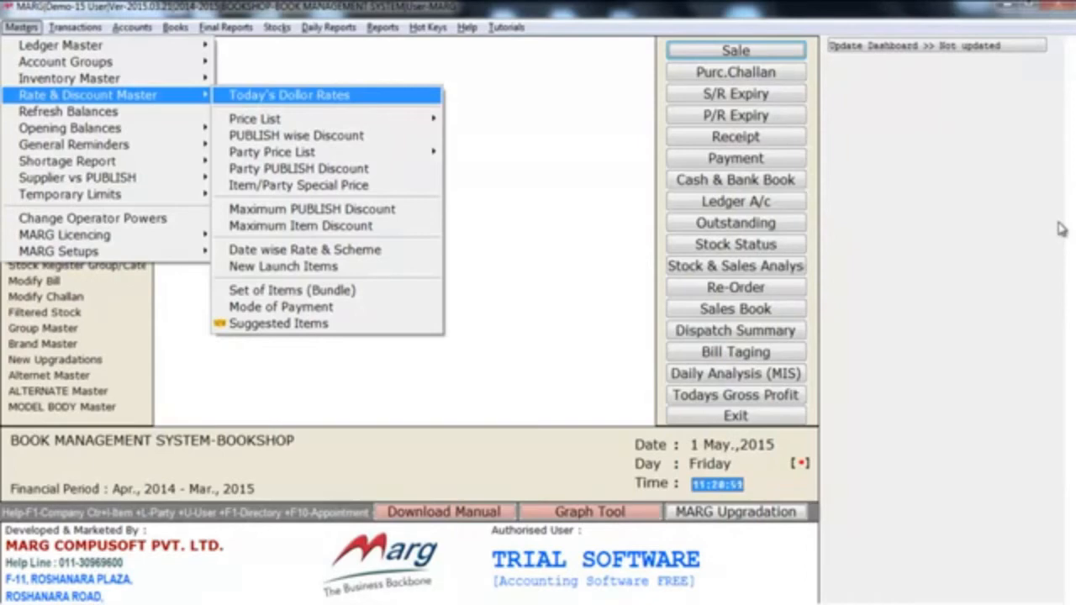
key("Return")
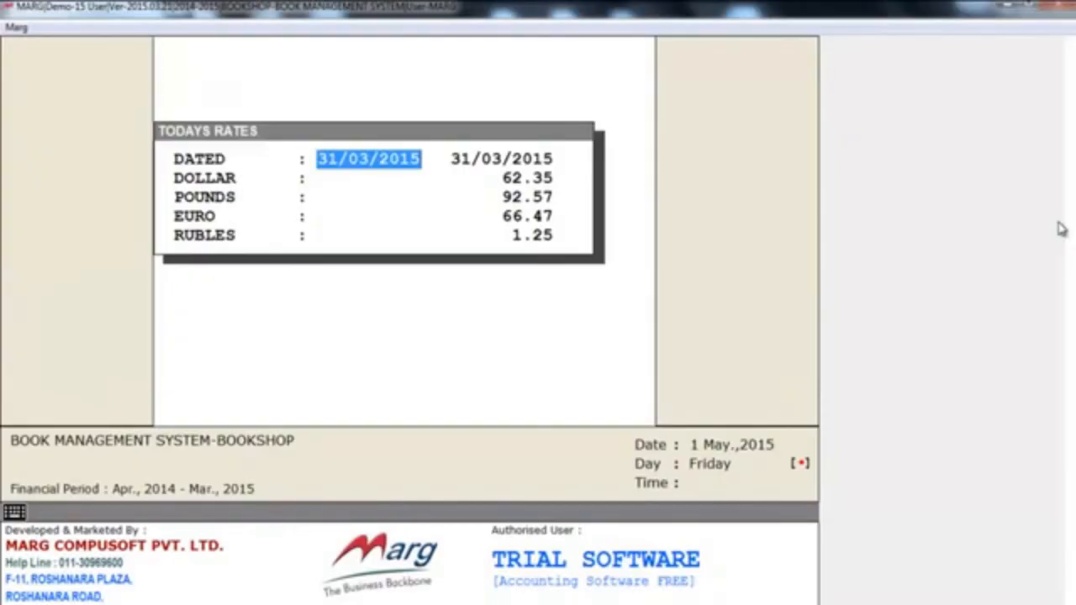
- Accept the date 31/03/2015 and go through the dollar, pounds, euro and rubles rates
key("Return")
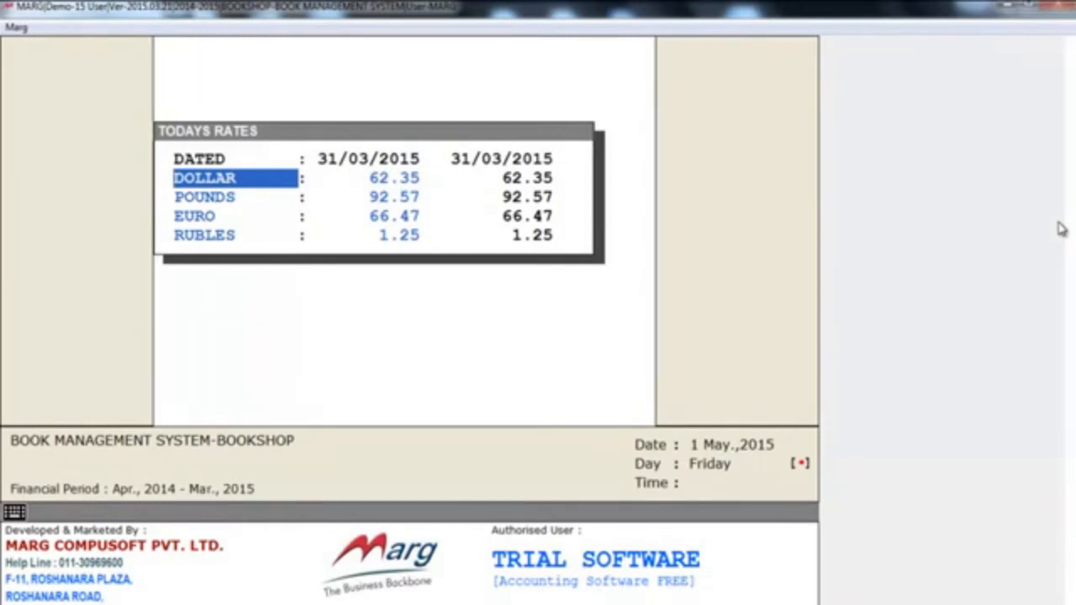
key("Return")
key("Return")
key("Return")
key("Return")
key("Return")
key("Return")
key("Return")
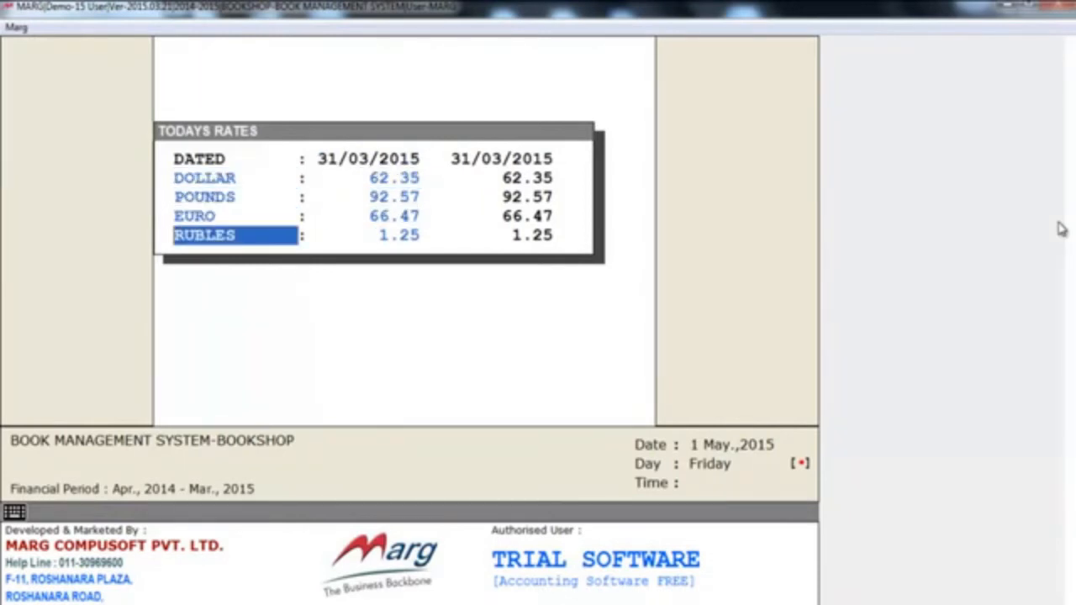
- Close the today's rates form and look through the Price List commands under the rate and discount masters, up to Import From Excel
key("Return")
key("Escape")
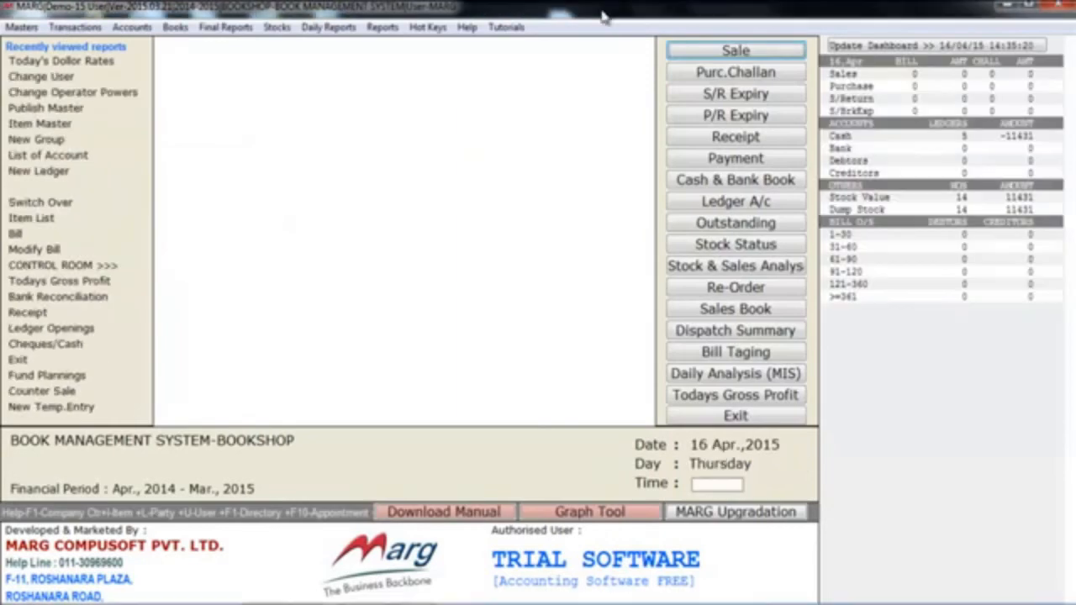
key("alt+m")
key("Down")
key("Down")
key("Down")
key("Right")
key("Down")
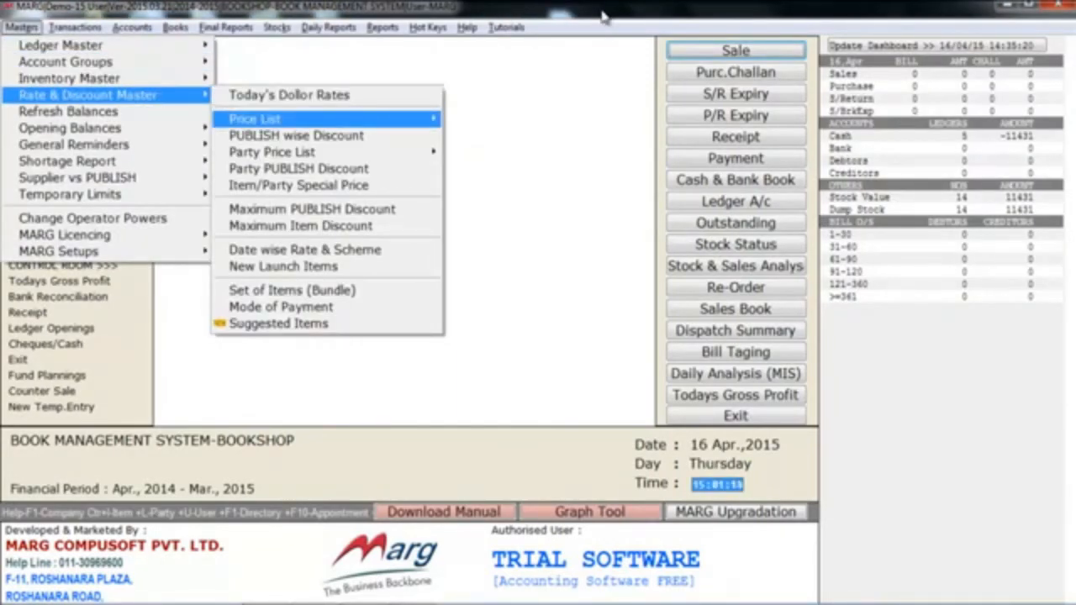
key("Right")
key("Down")
key("Down")
key("Down")
key("Down")
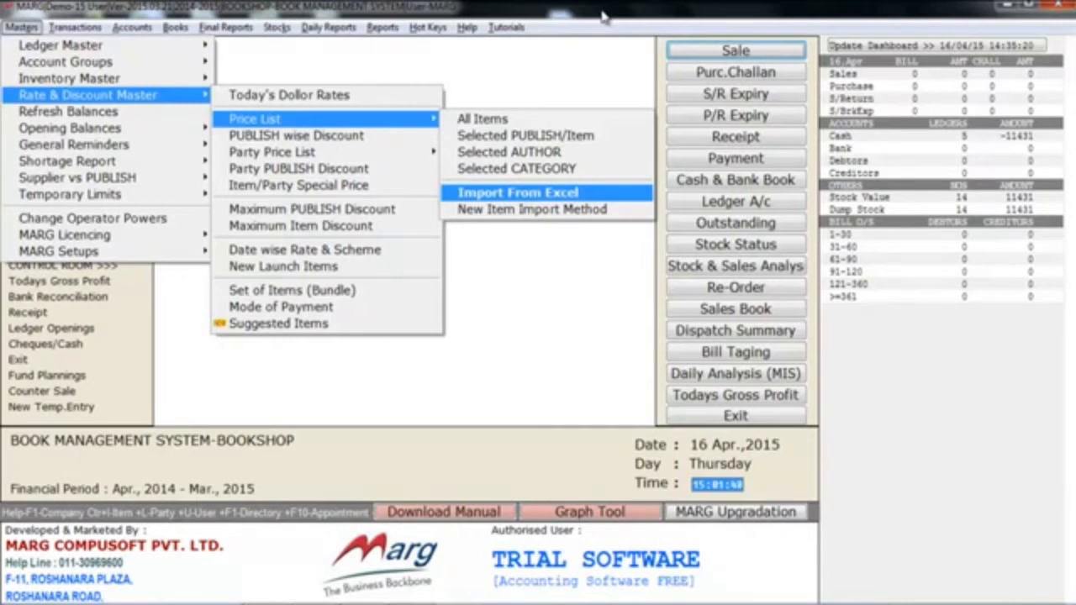
key("Escape")
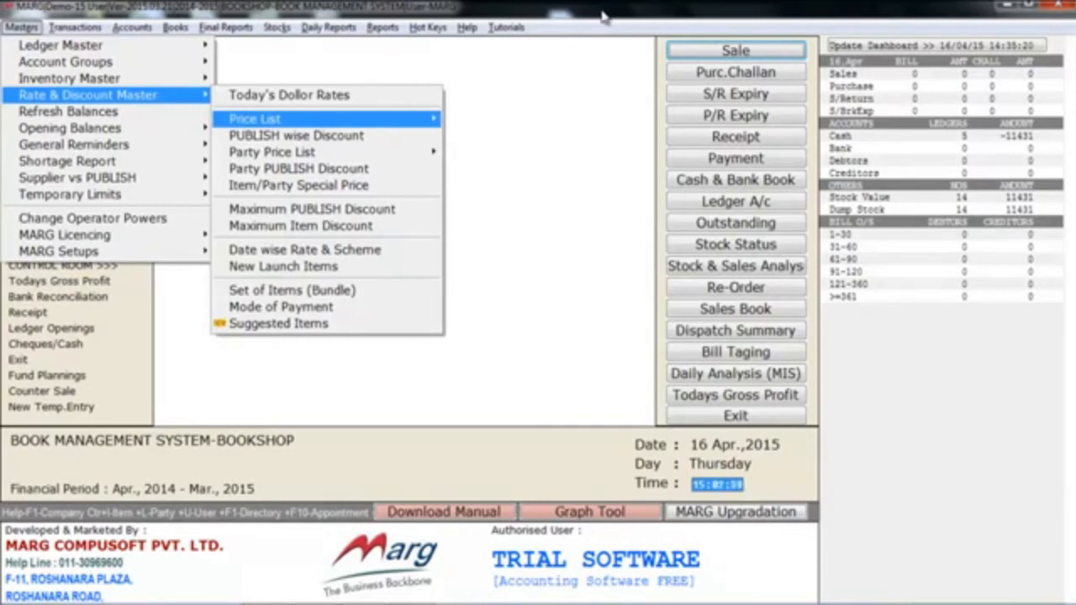
- Look through the remaining rate and discount commands, from publisher-wise discounts to Date wise Rate & Scheme and Set of Items (Bundle)
key("Down")
key("Down")
key("Down")
key("Down")
key("Down")
key("Down")
key("Down")
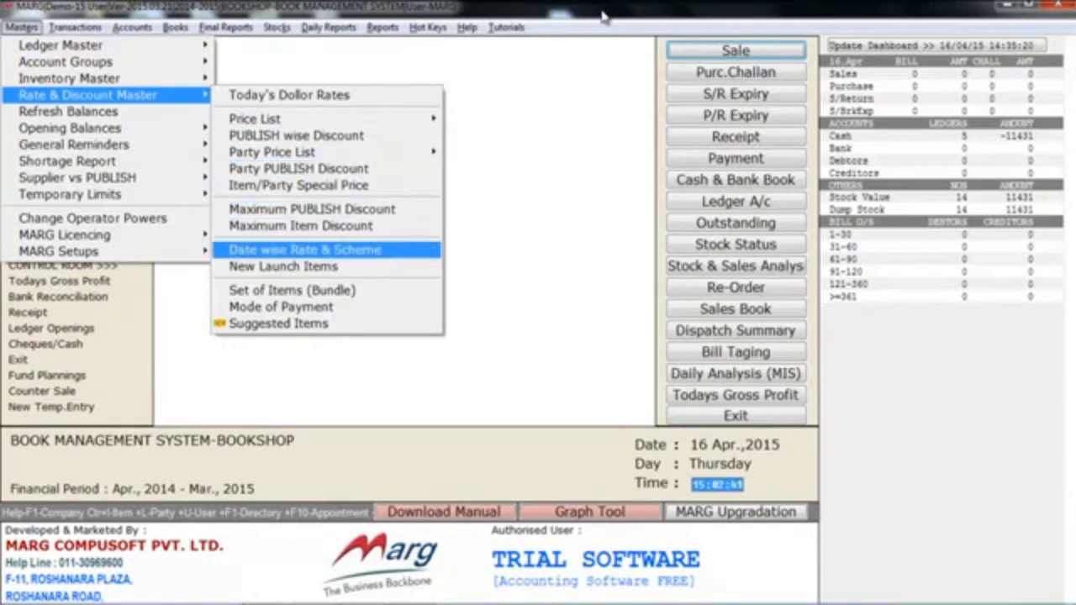
key("Down")
key("Down")
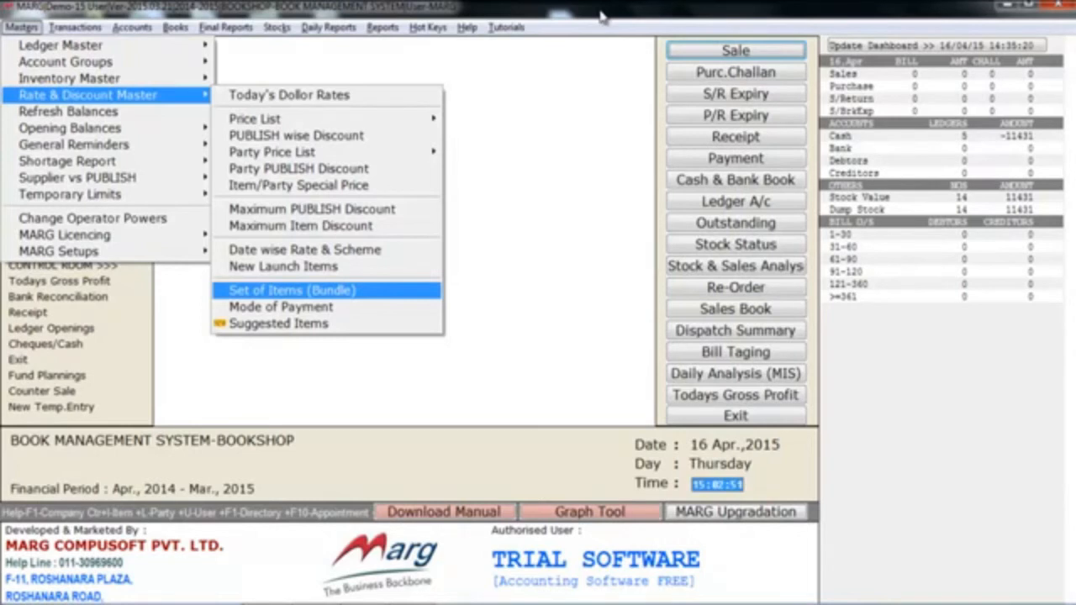
- Examine the Opening Balances commands for ledger and stock openings in the masters
key("Escape")
key("Down")
key("Down")
key("Right")
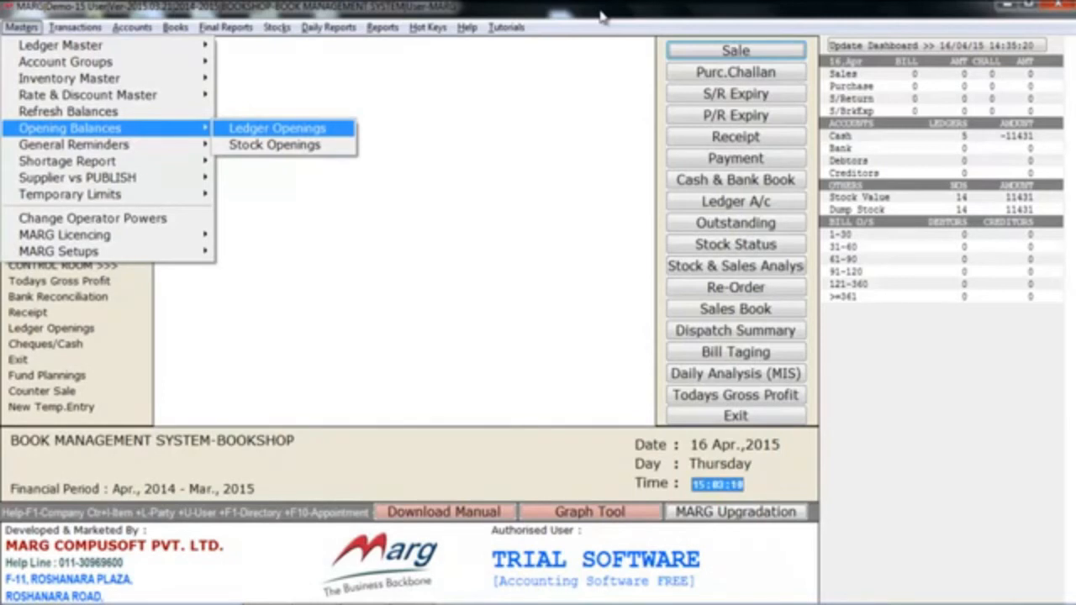
key("Escape")
key("Escape")
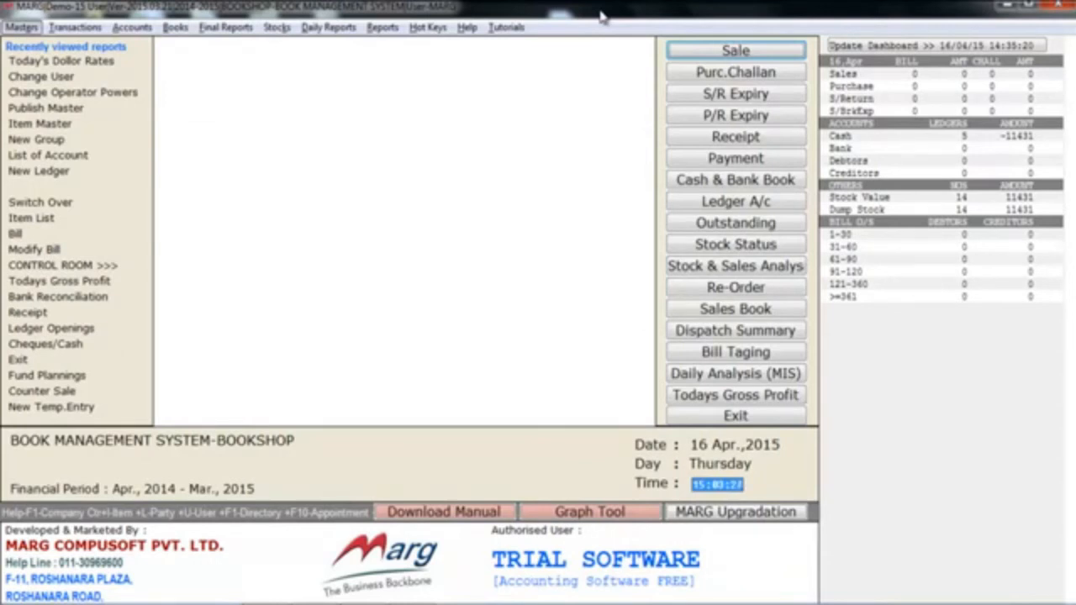
- Start a new purchase bill and accept the date 31/03/2015
key("Right")
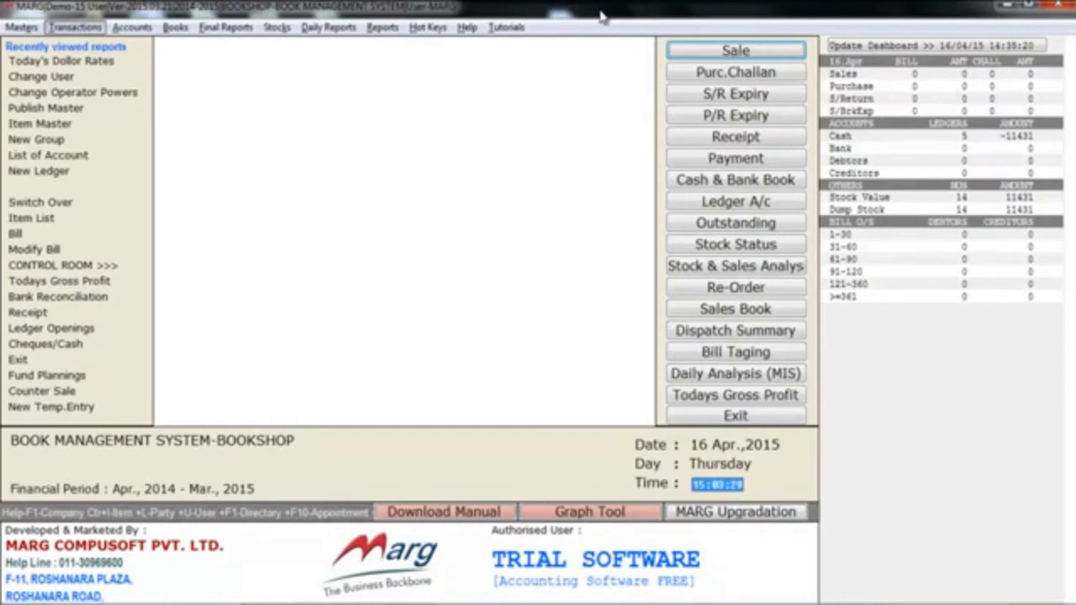
key("Down")
key("Down")
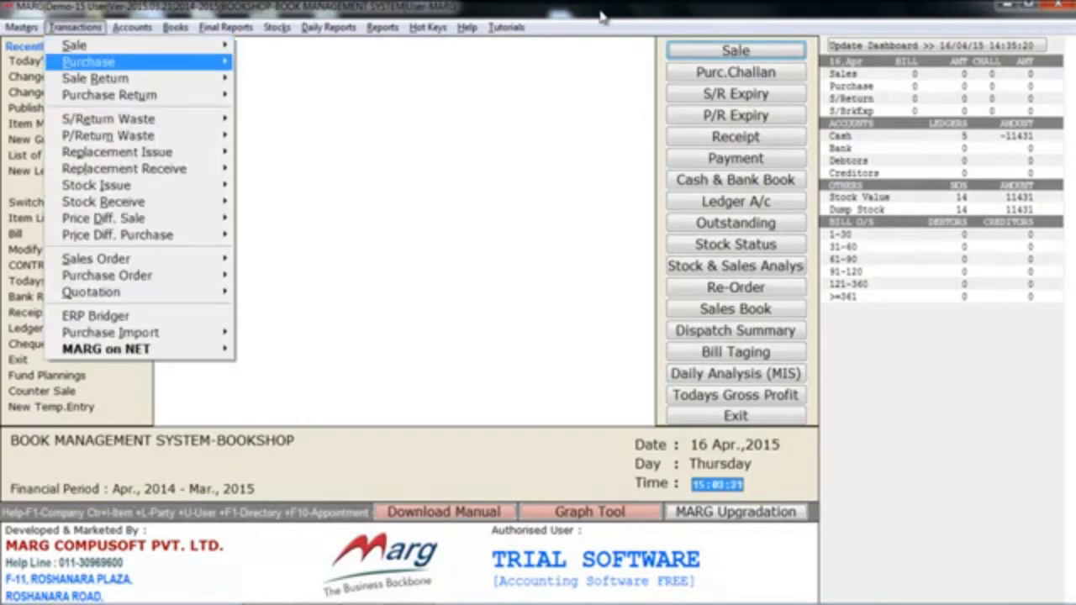
key("Right")
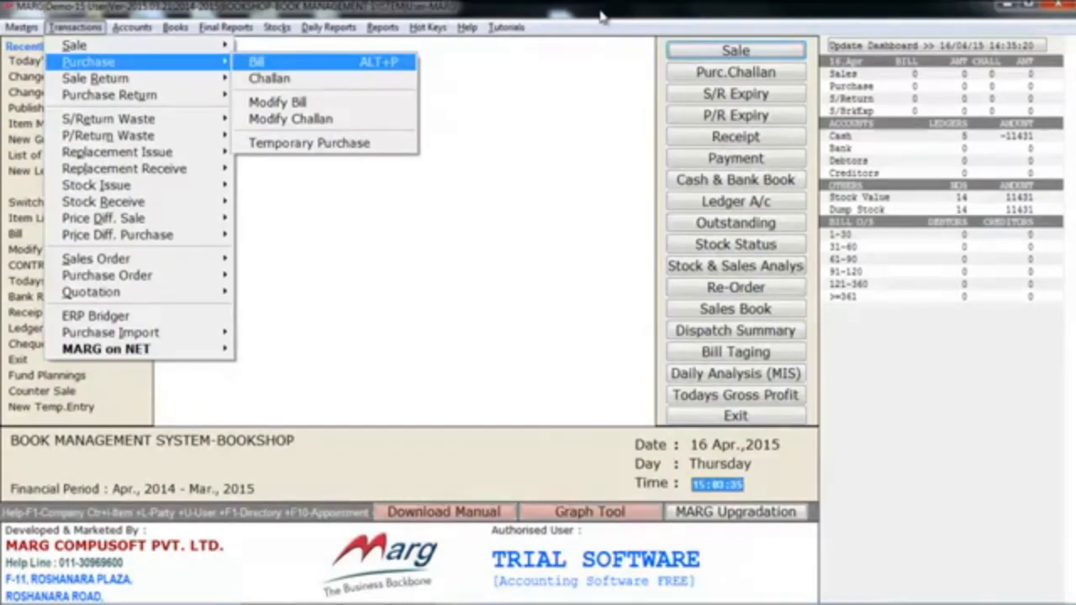
key("Return")
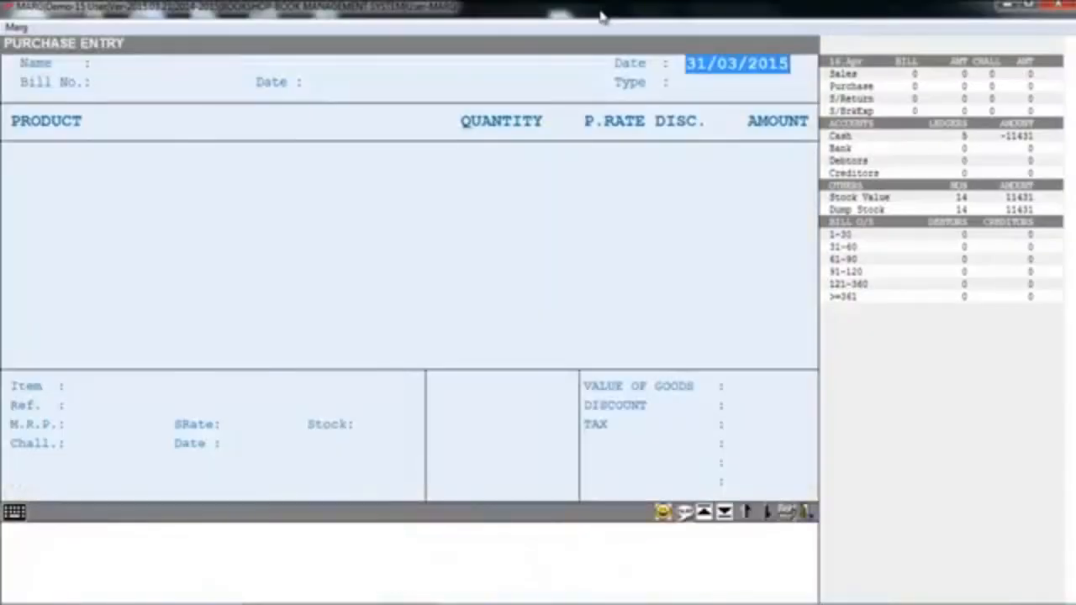
key("Return")
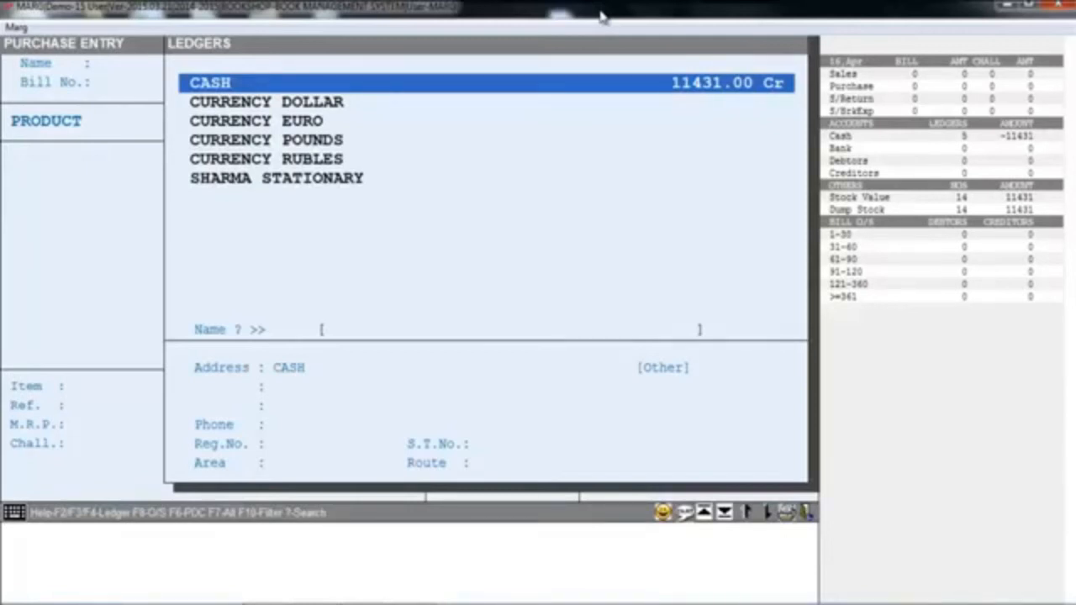
- Choose SHARMA STATIONARY as the purchase bill's supplier and complete the header with bill number 4563
key("Down")
key("Down")
key("Down")
key("Down")
key("Down")
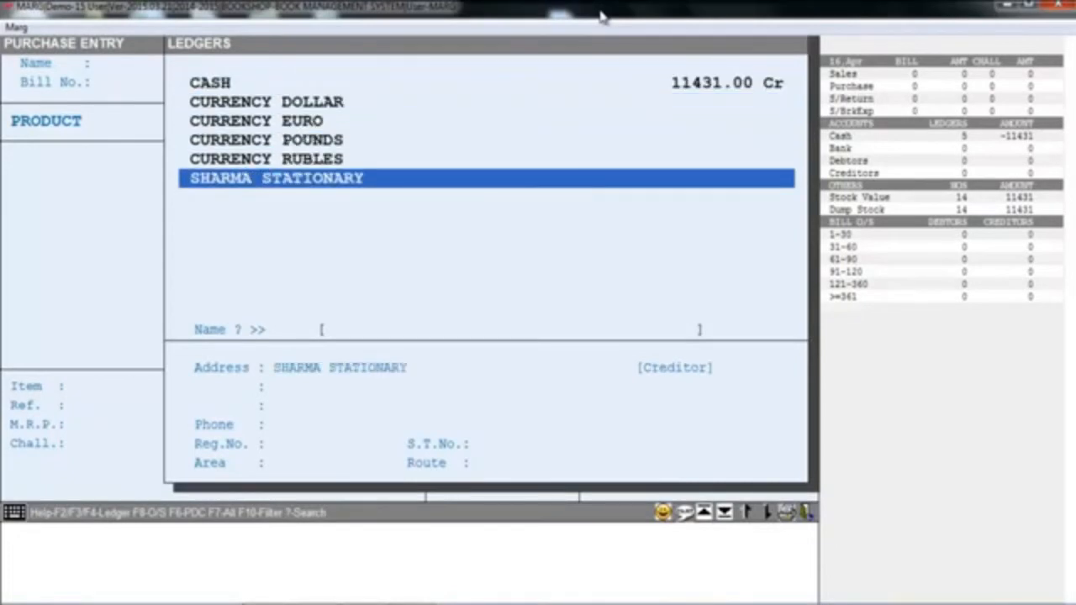
key("Return")
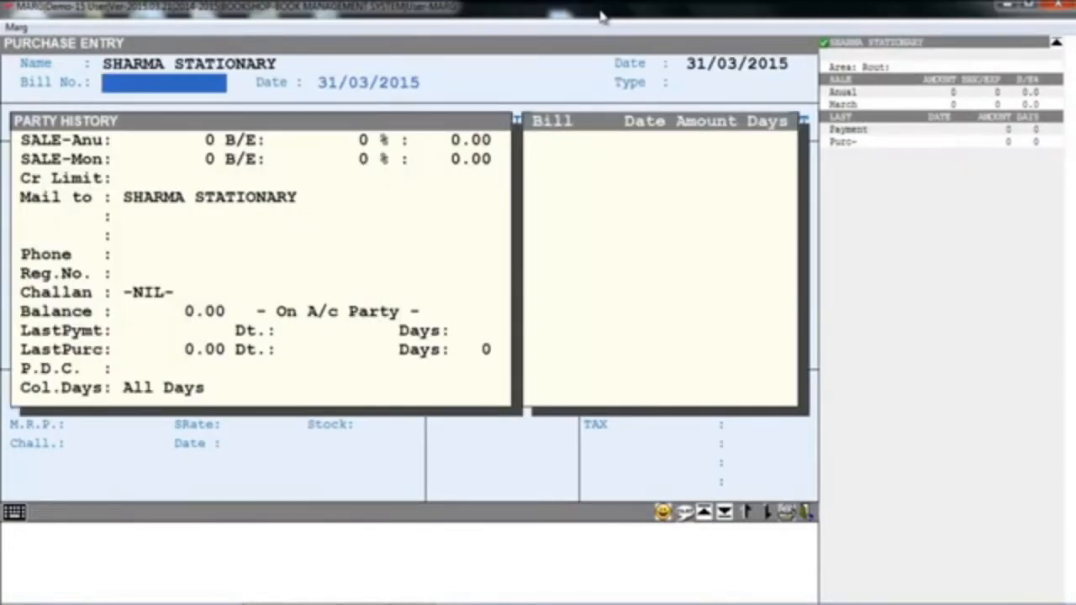
type("4563")
key("Return")
key("Return")
key("Return")
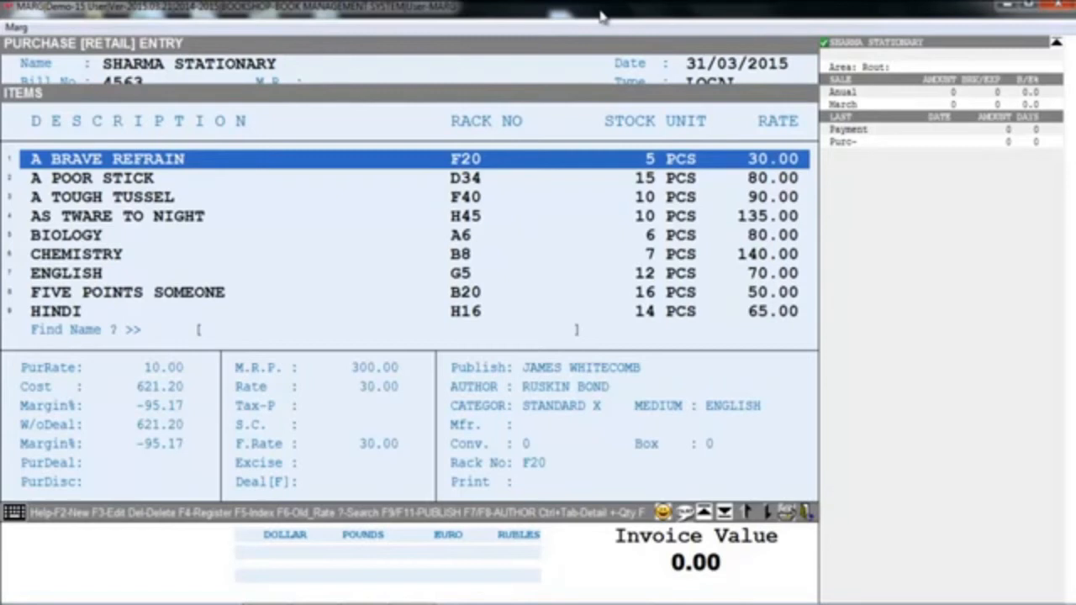
- Add the product REVOLUTION 2020 to the purchase bill
key("Down")
key("Down")
key("Down")
key("Down")
key("Down")
key("Down")
key("Down")
key("Down")
key("Down")
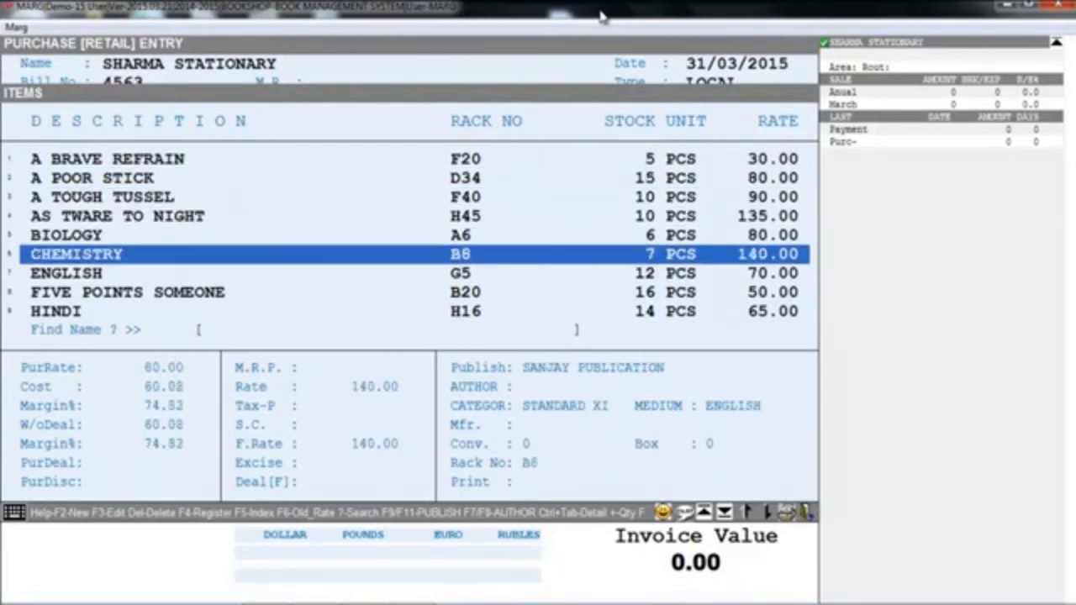
key("Down")
key("Down")
key("Down")
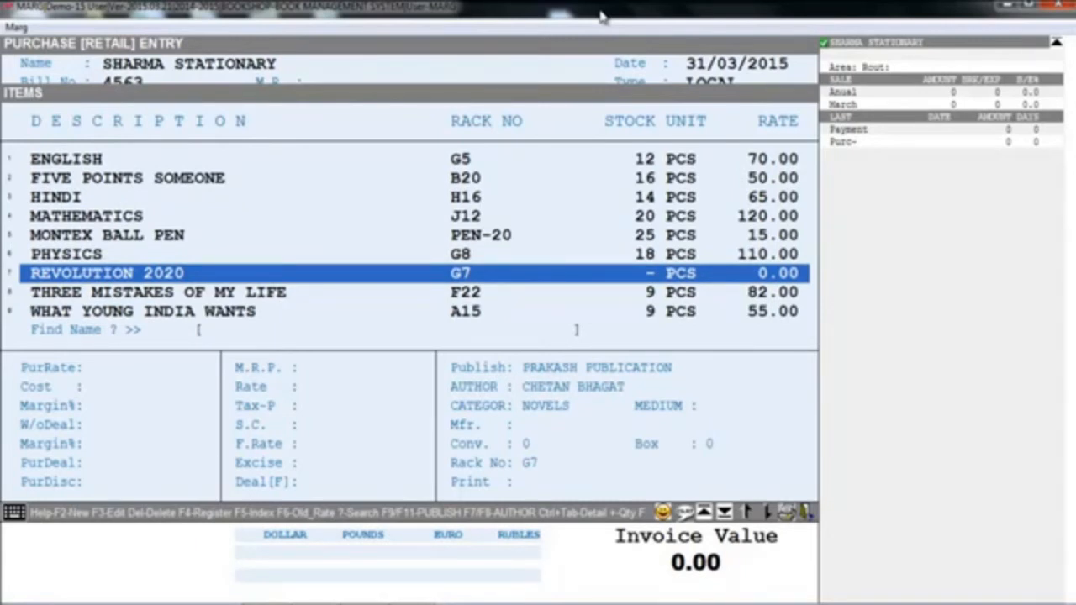
key("Return")
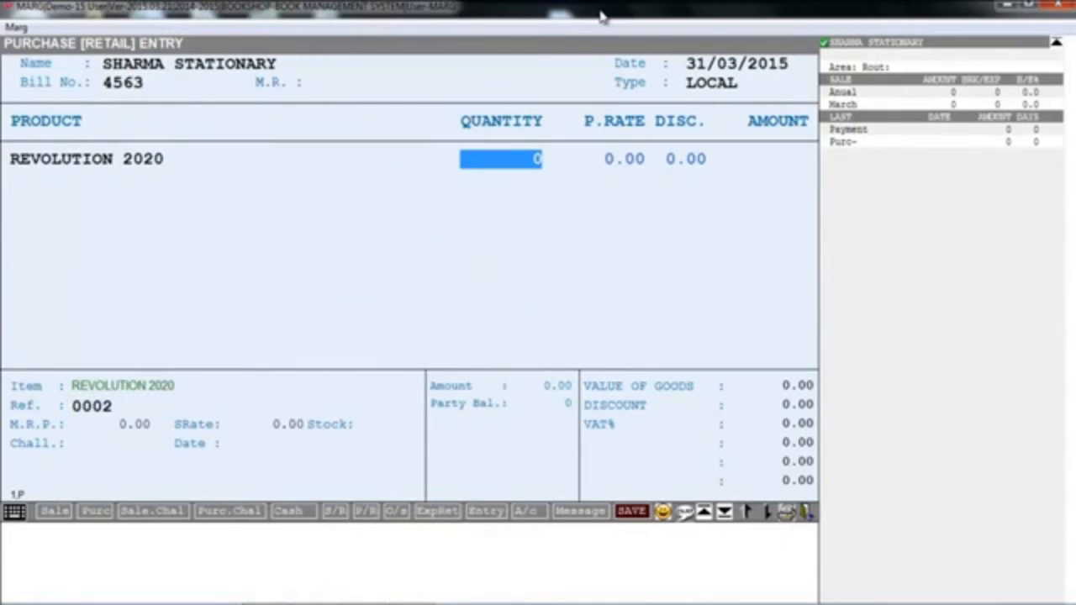
- Enter a quantity of 10 and a purchase rate of 100 for REVOLUTION 2020, with no discount
type("10")
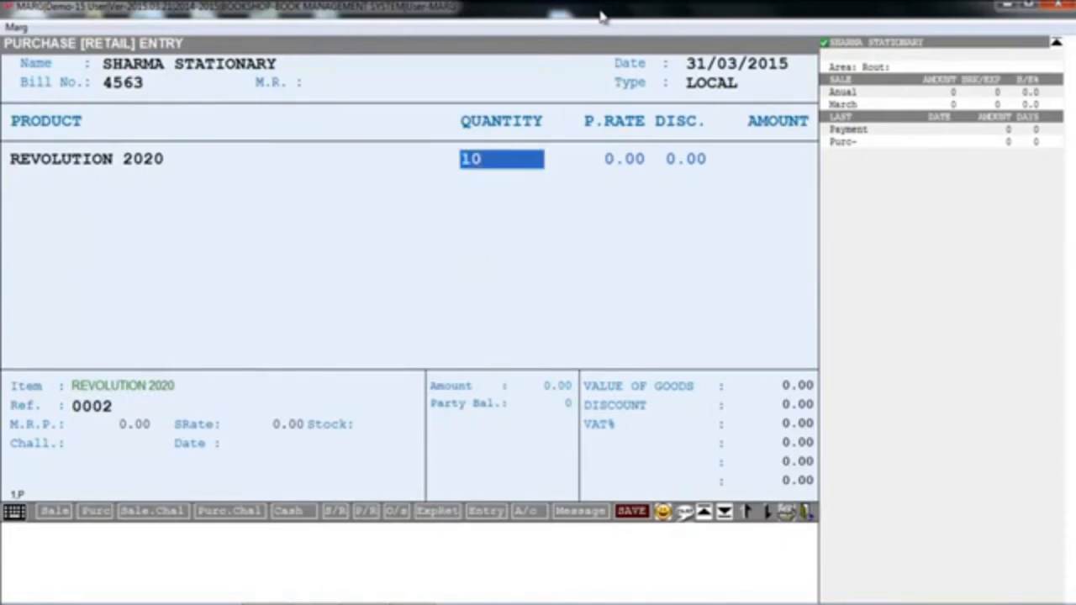
key("Return")
type("100")
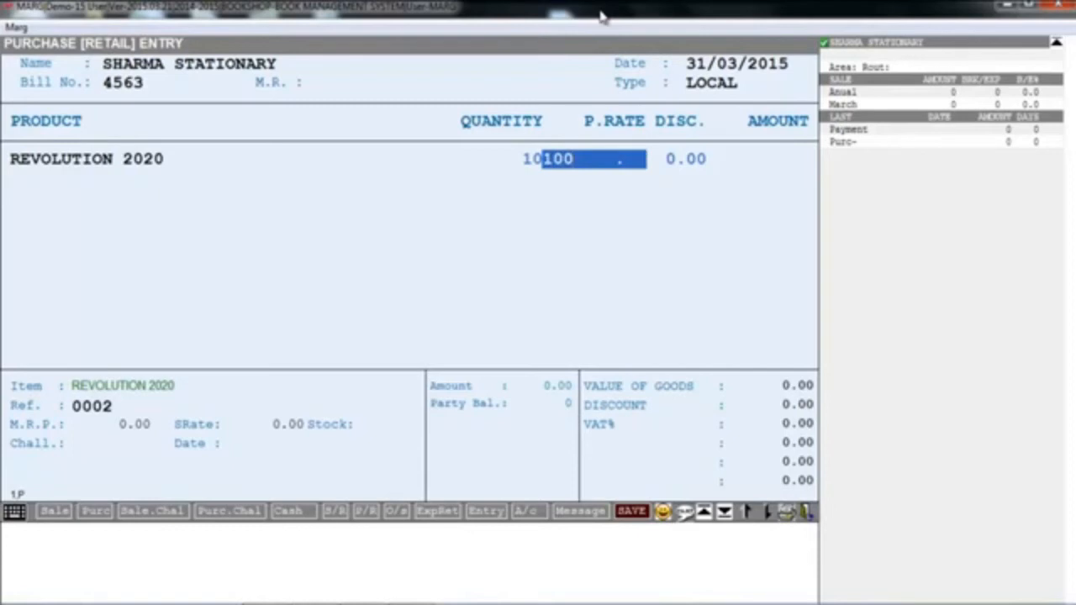
key("Return")
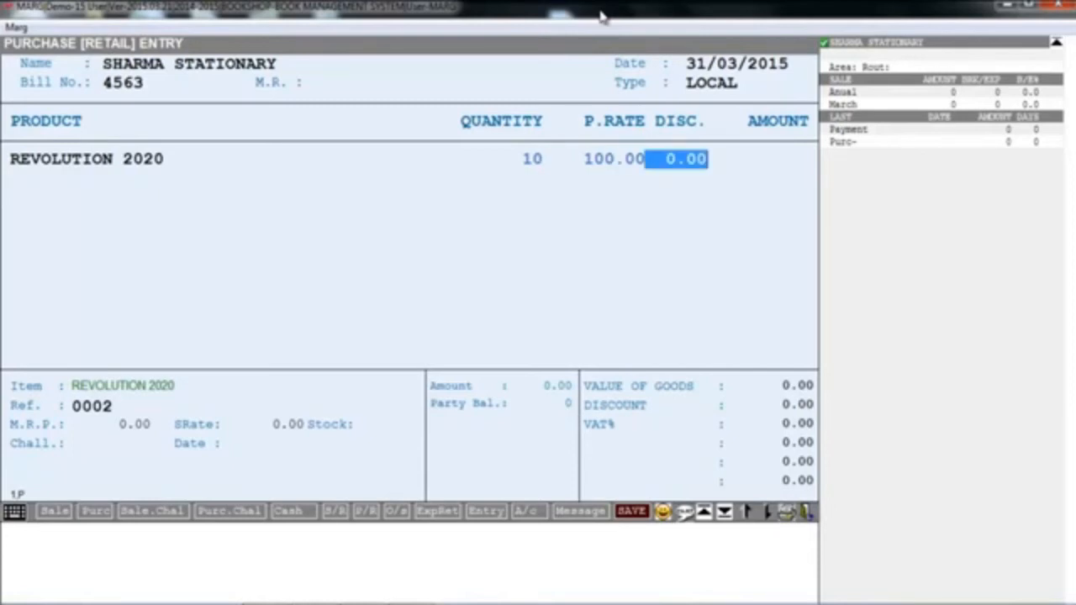
key("Return")
key("Escape")
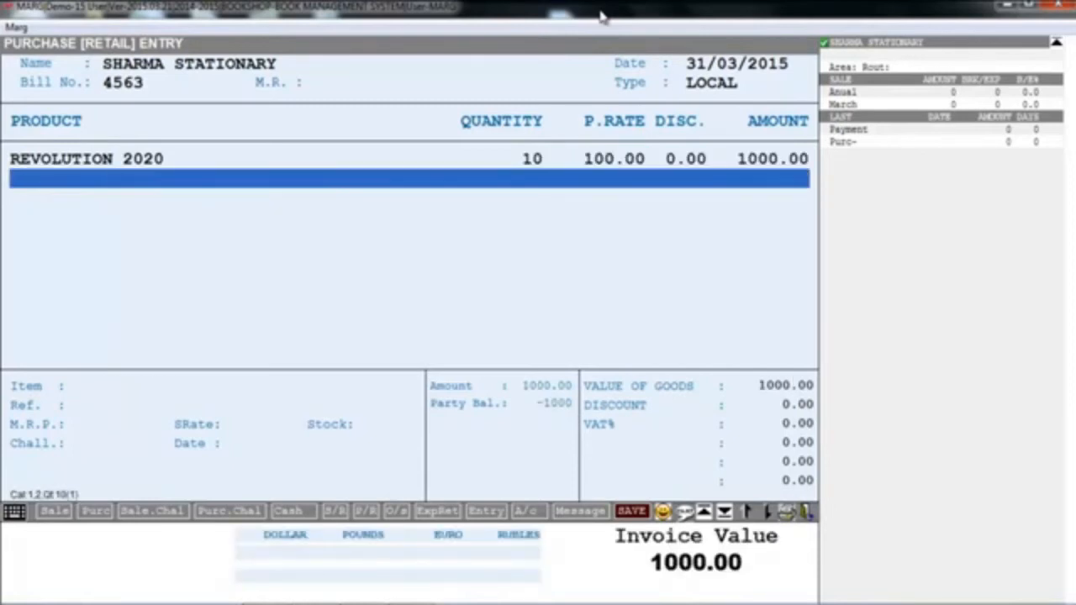
- Finish the purchase bill without checking the VAT summary or rates, and save it
key("End")
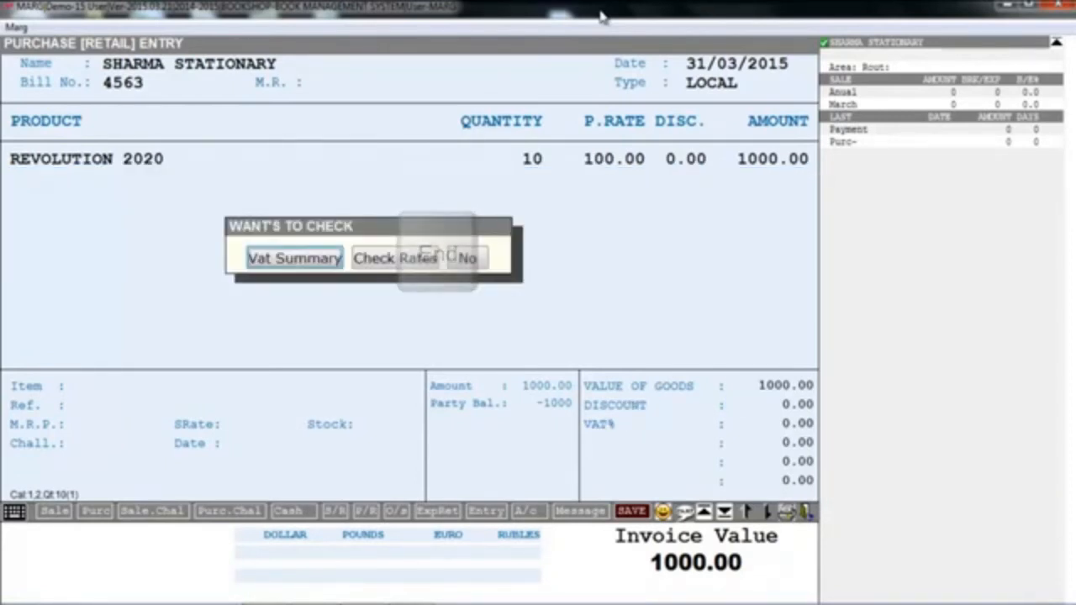
key("Escape")
key("Return")
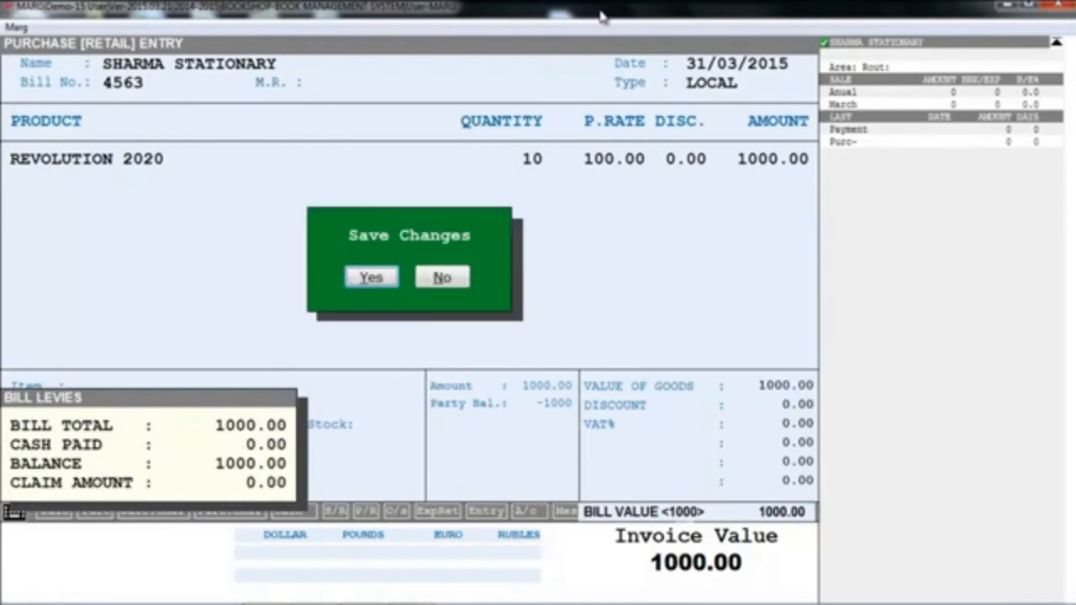
key("Return")
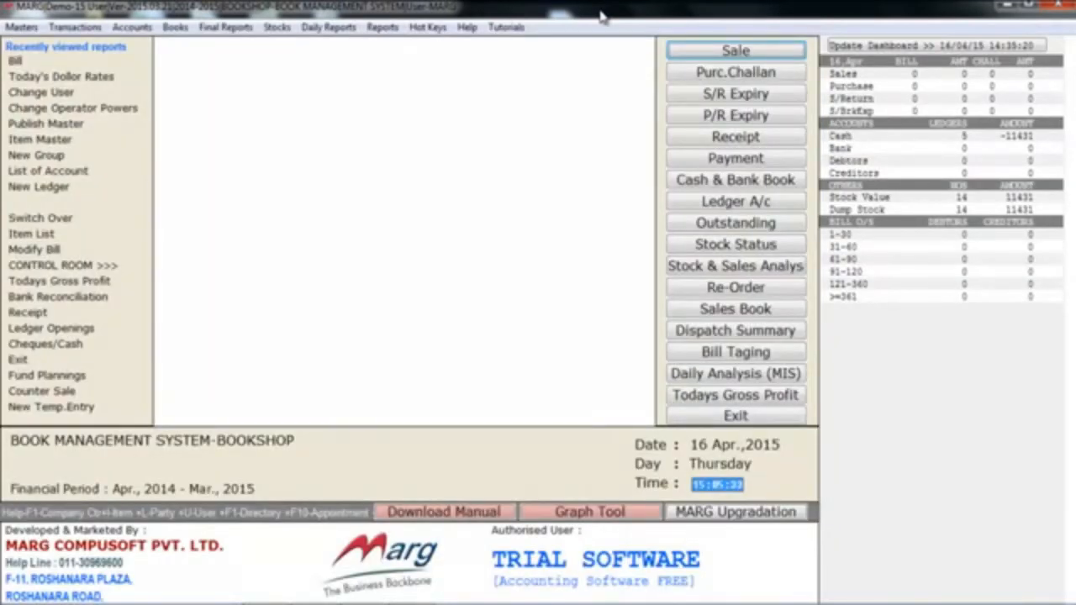
- Start a new sale bill and accept the date 31/03/2015
key("alt+r")
key("alt+t")
key("Down")
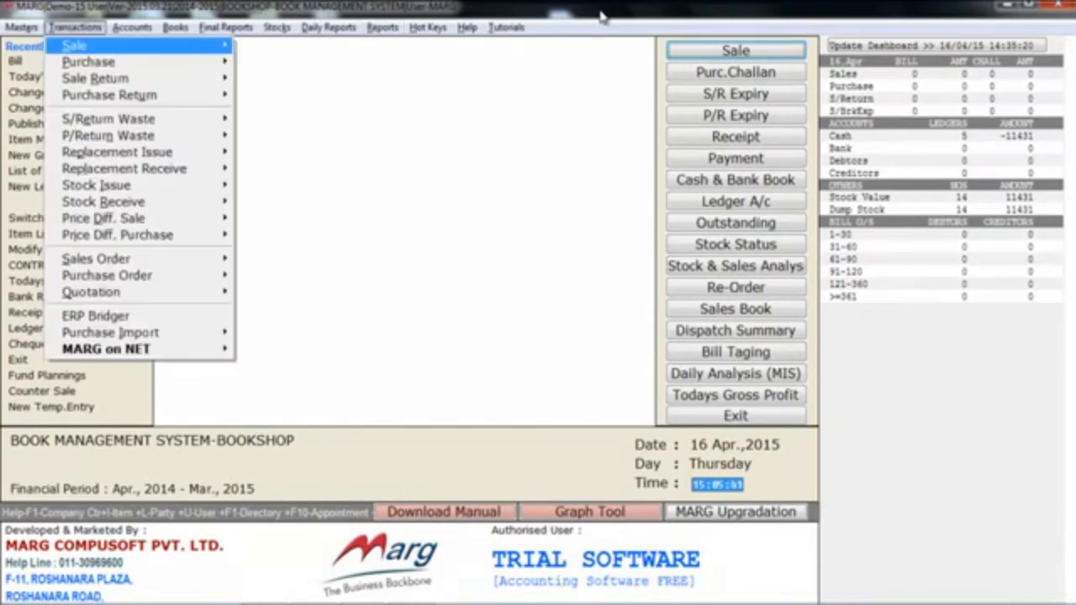
key("Right")
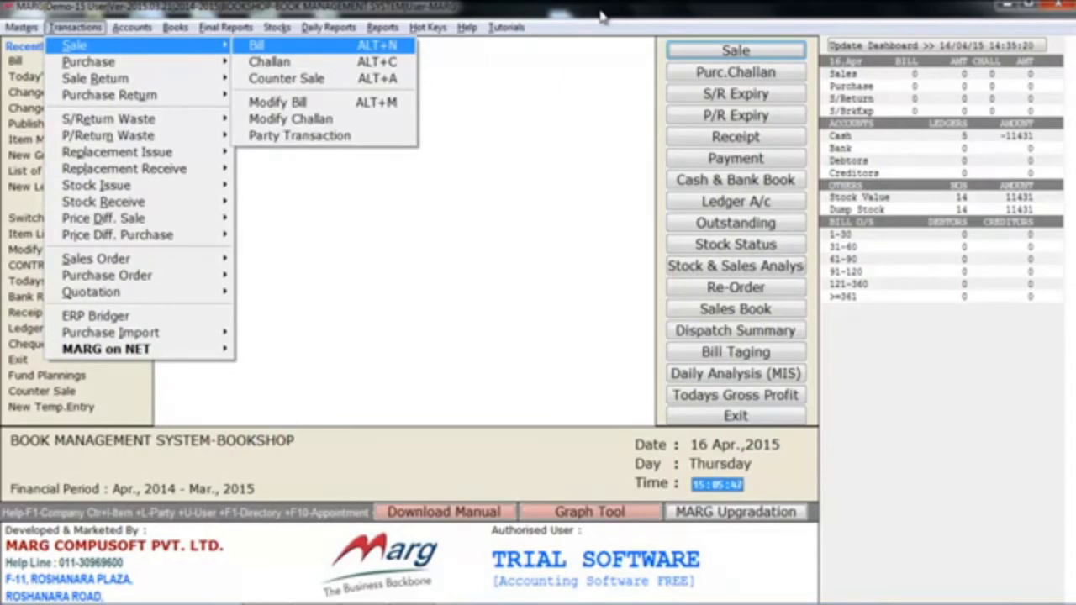
key("Return")
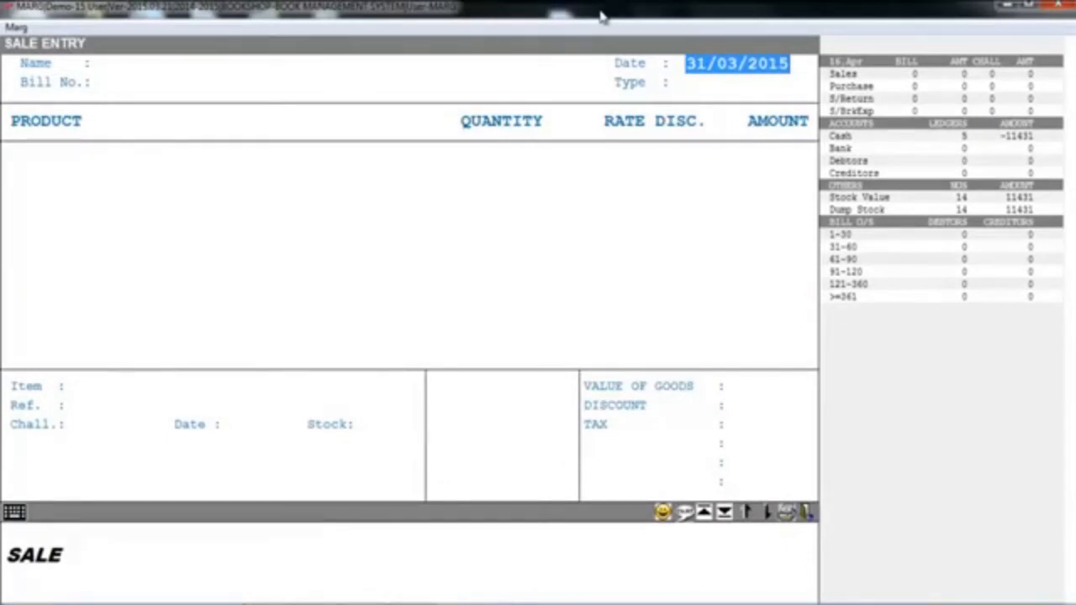
key("Return")
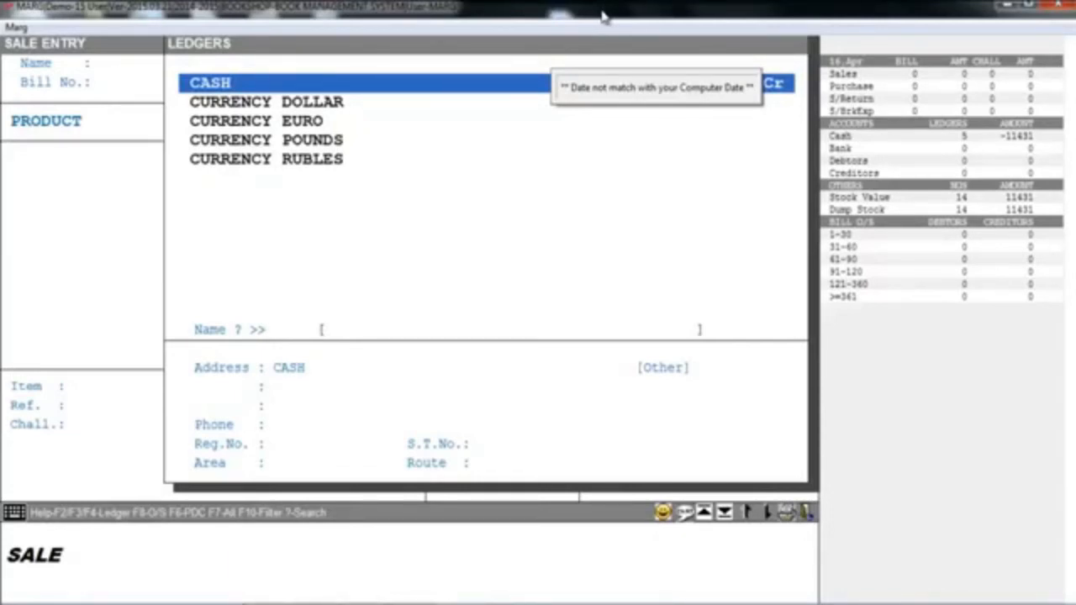
- View the blank new ledger form, close it without entries, and choose CASH as the sale bill's party
key("F3")
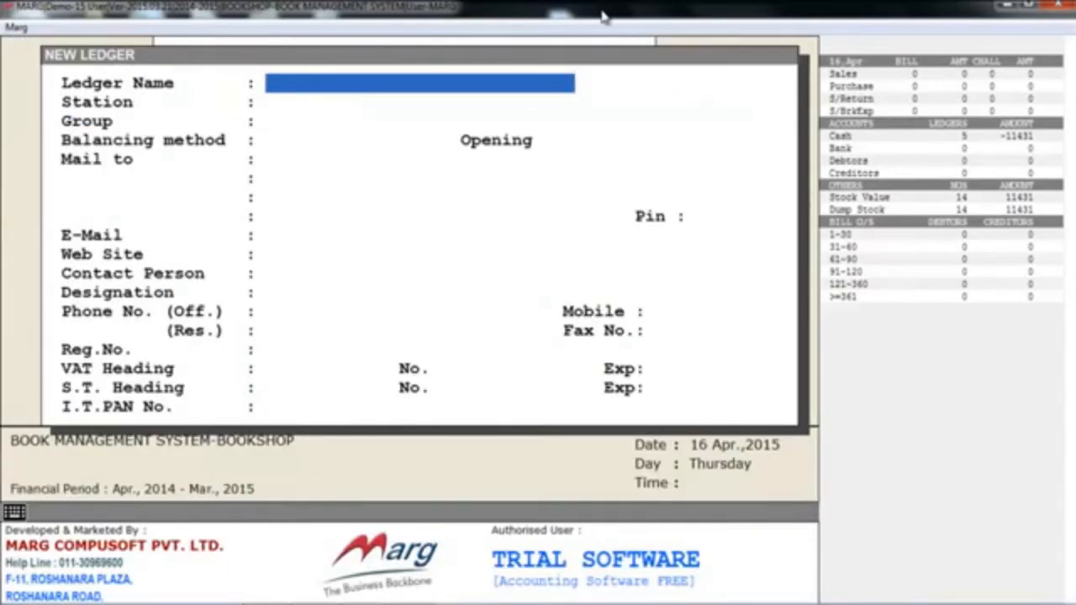
key("Escape")
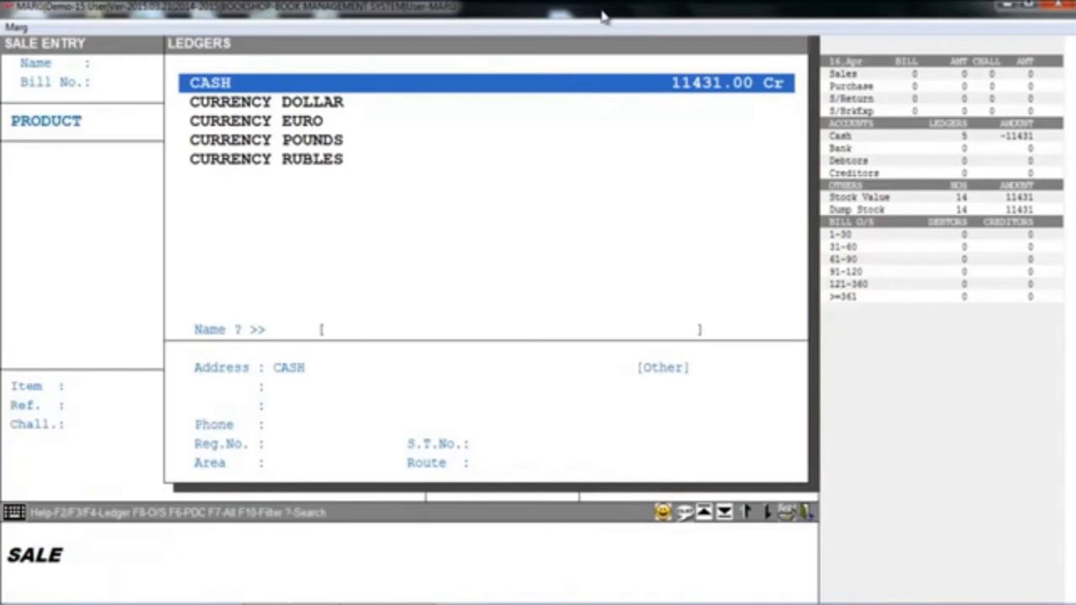
key("Return")
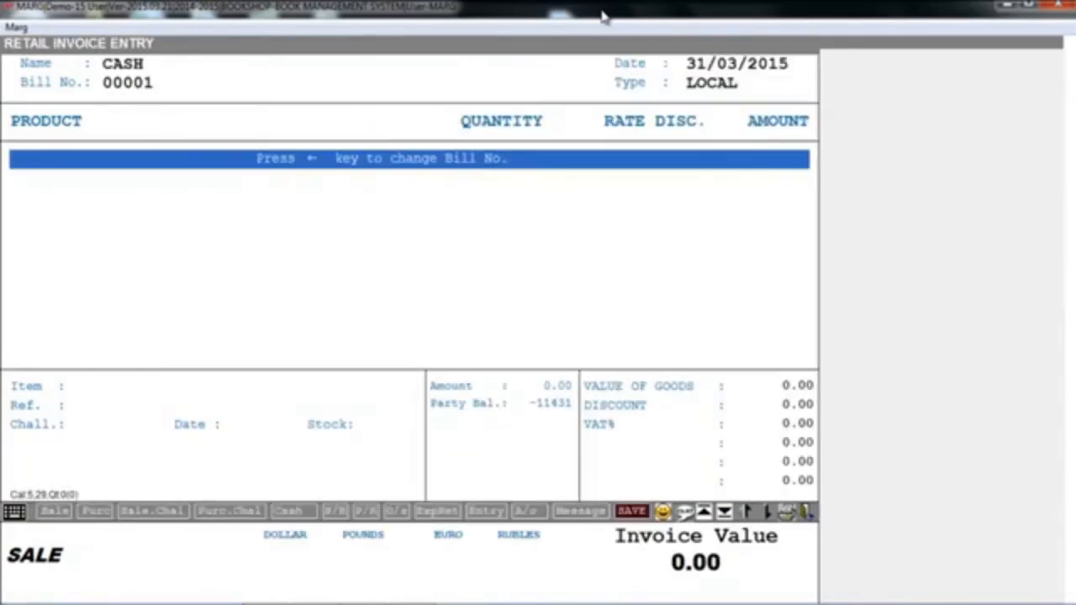
- Add the product BIOLOGY to the cash sale bill
key("Return")
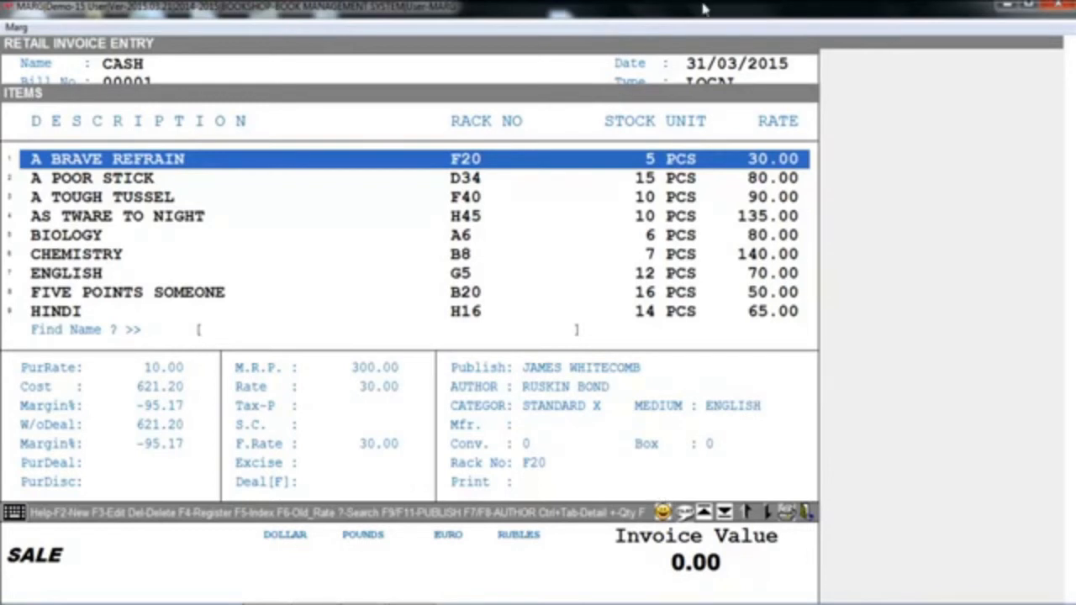
key("Down")
key("Down")
key("Down")
key("Down")
key("Return")
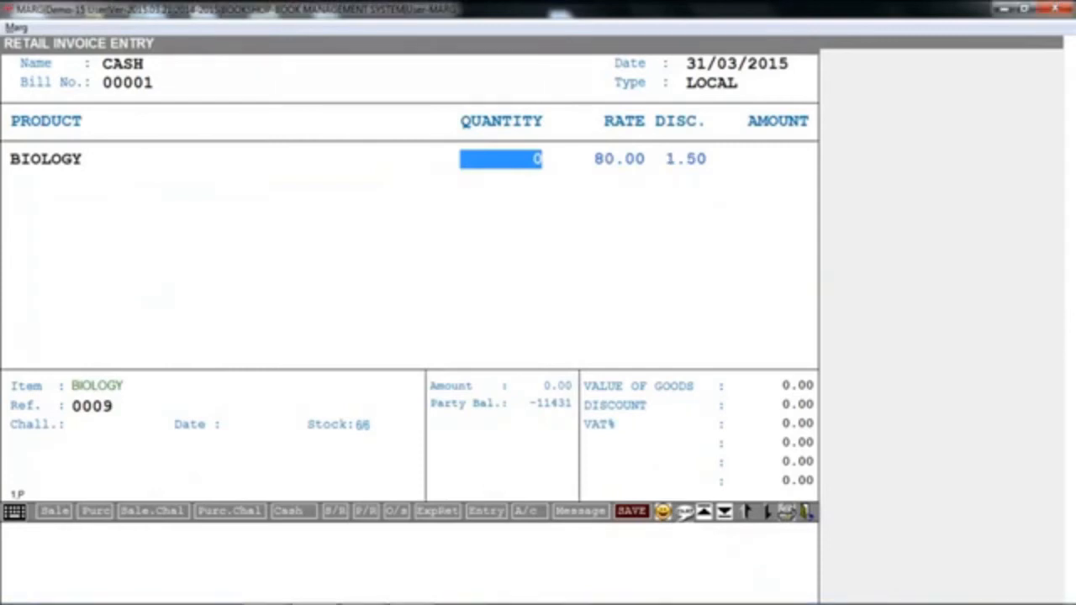
- Set the quantity of BIOLOGY to 2 in the cash sale bill
type("2")
key("Return")
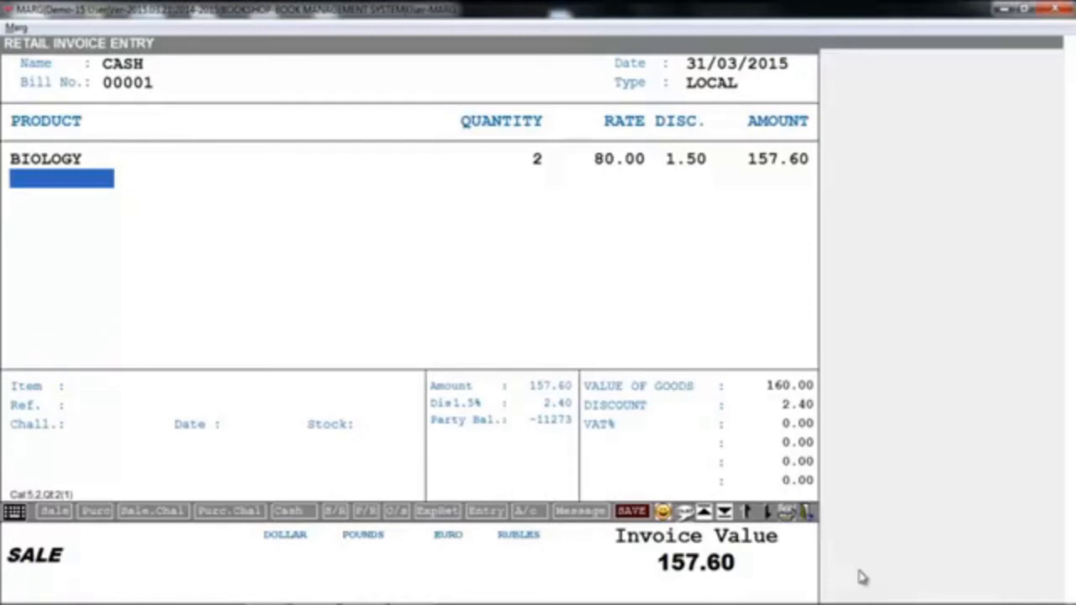
key("Escape")
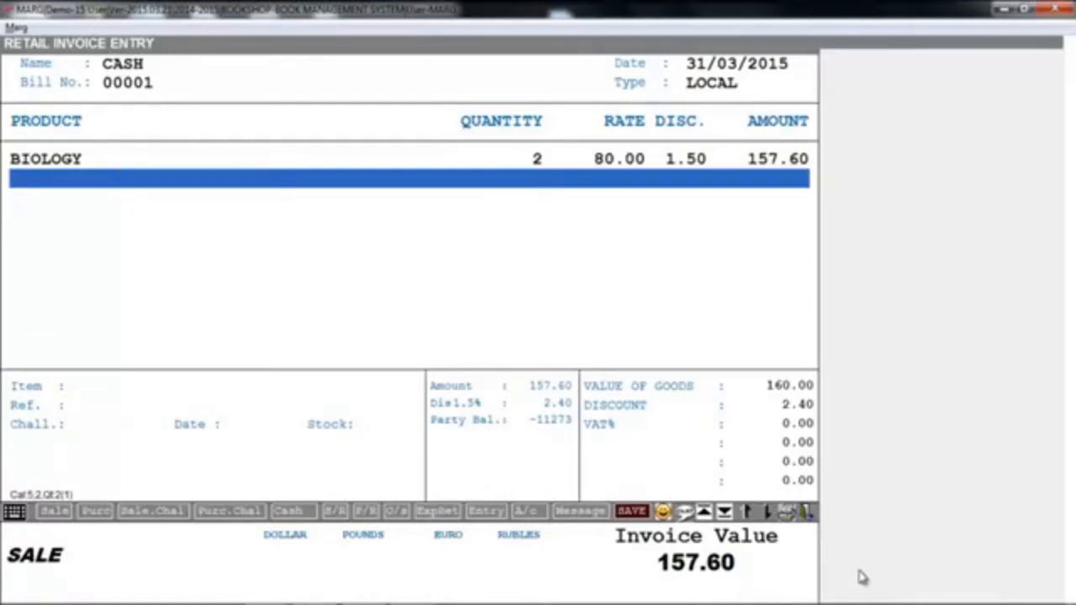
- Change the BIOLOGY line to a rate of 90.00 and a discount of 2.00 without storing the new discount
key("Up")
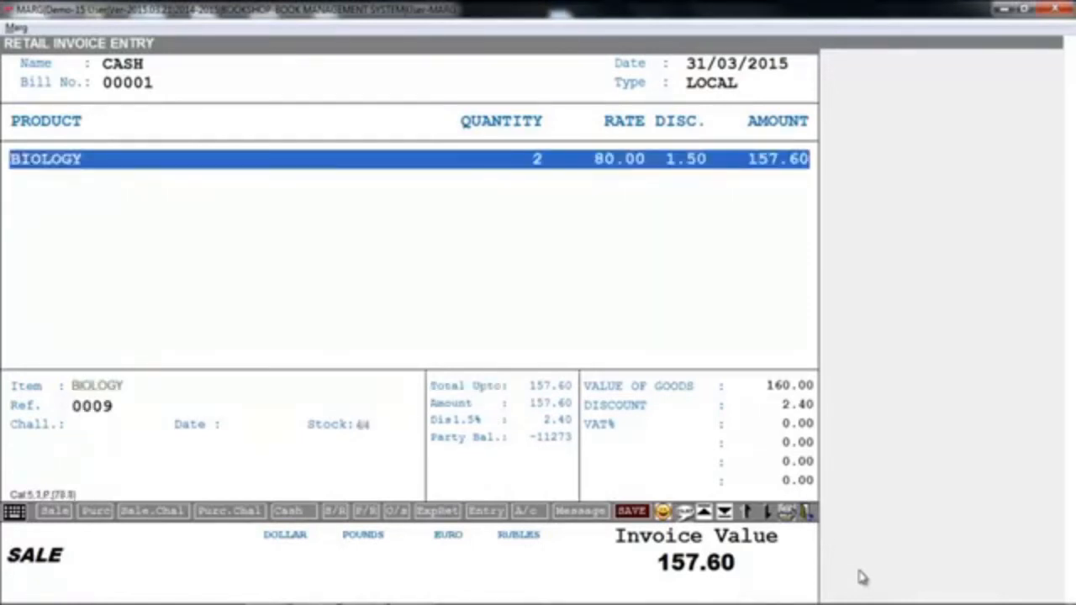
key("Return")
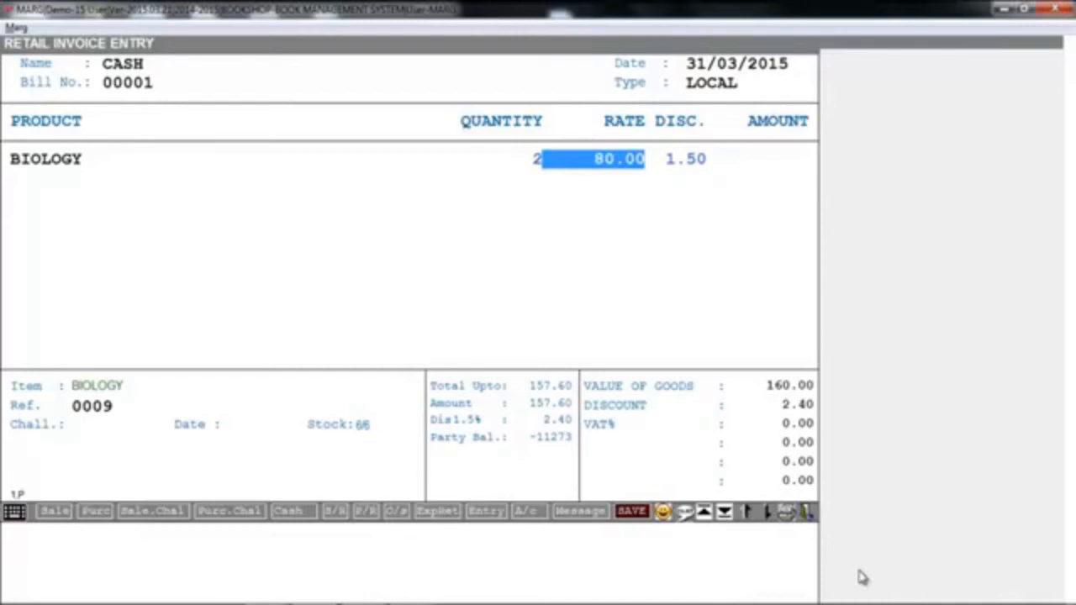
type("90 .")
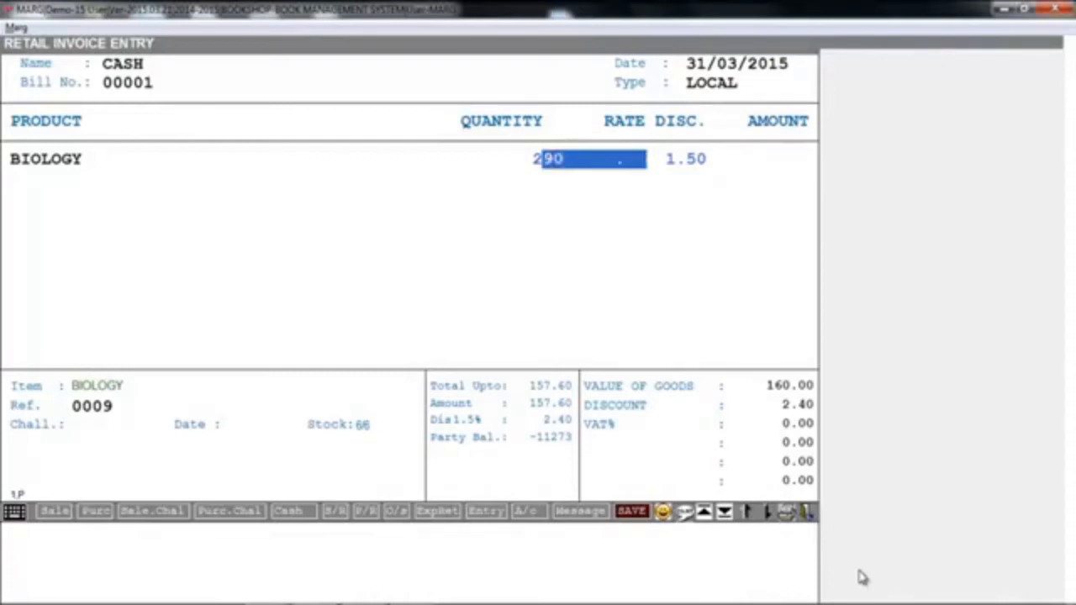
key("Return")
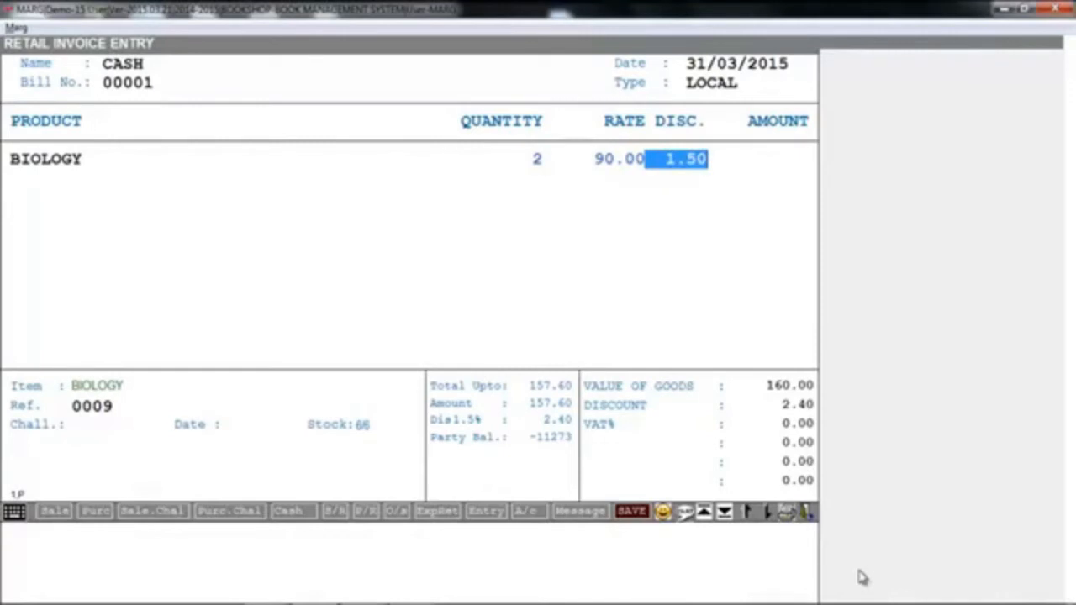
type("2 .")
key("Return")
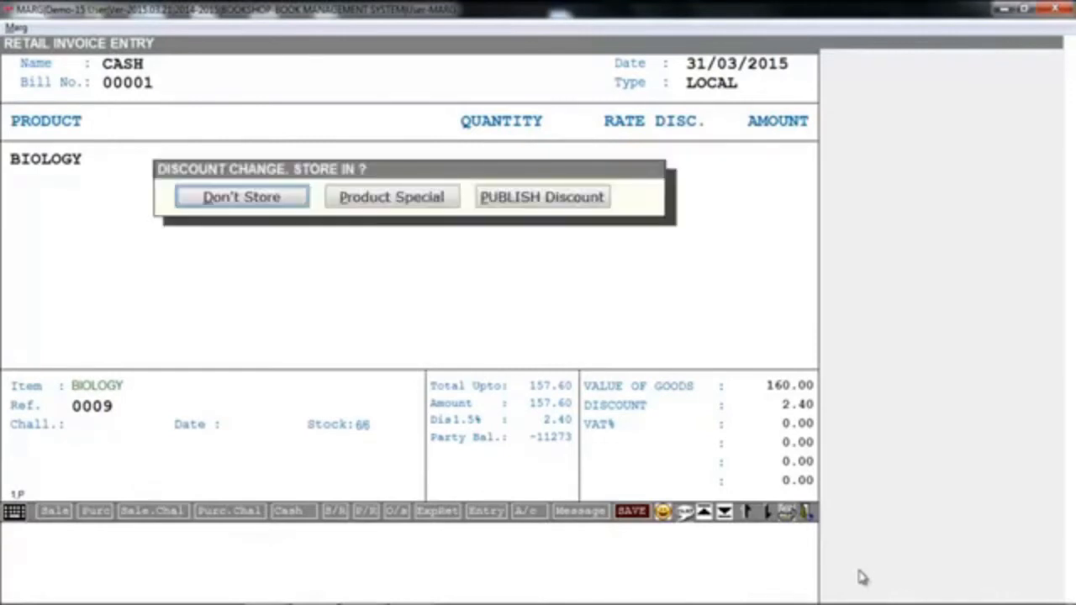
key("Return")
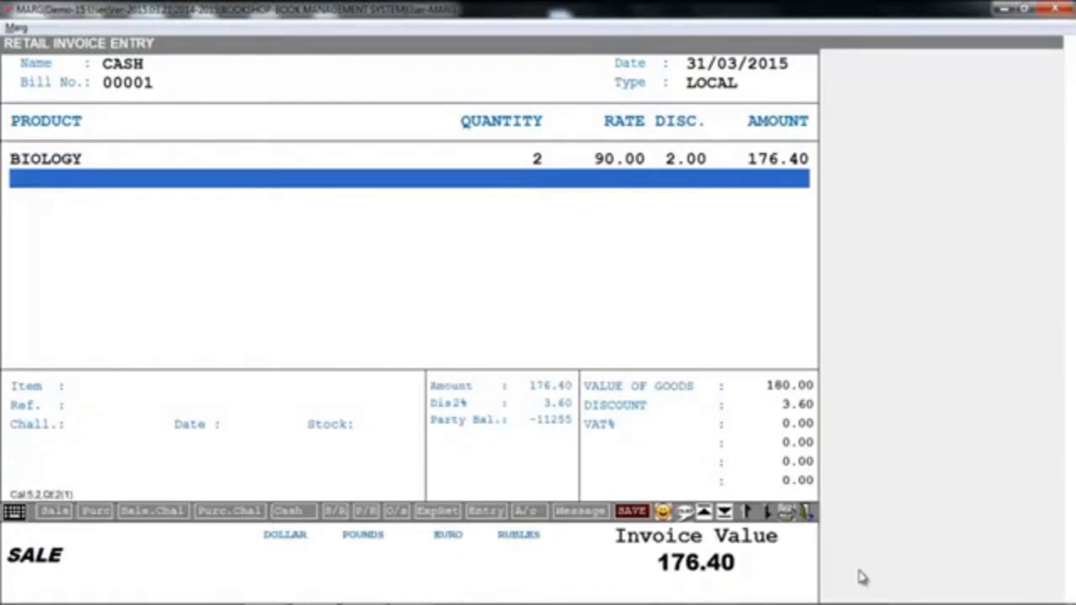
- Save the BIOLOGY cash bill without printing copies and begin another CASH sale bill
key("End")
key("Return")
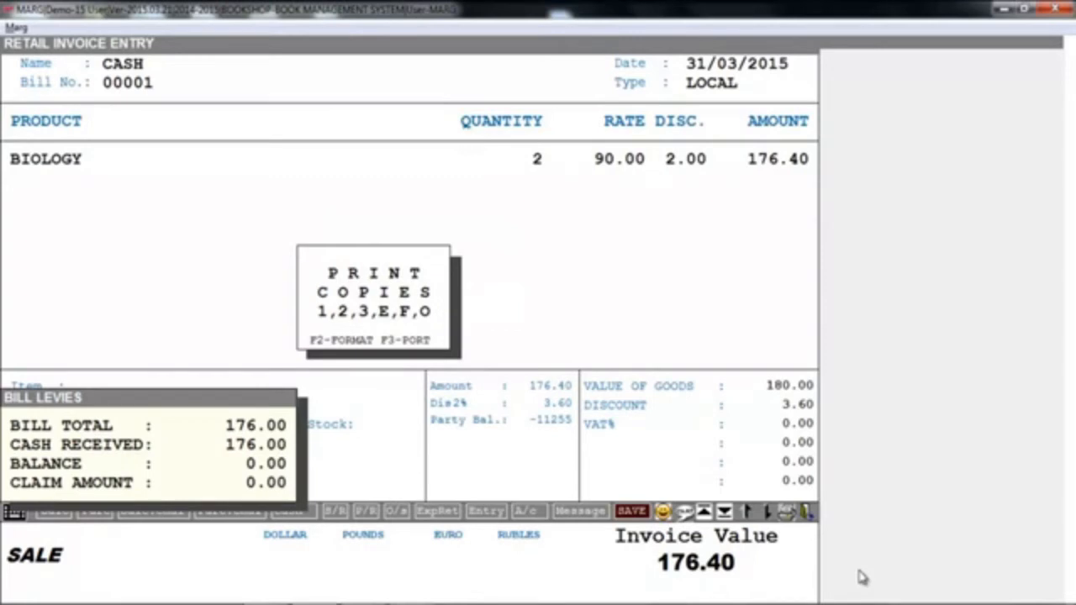
key("Escape")
key("Return")
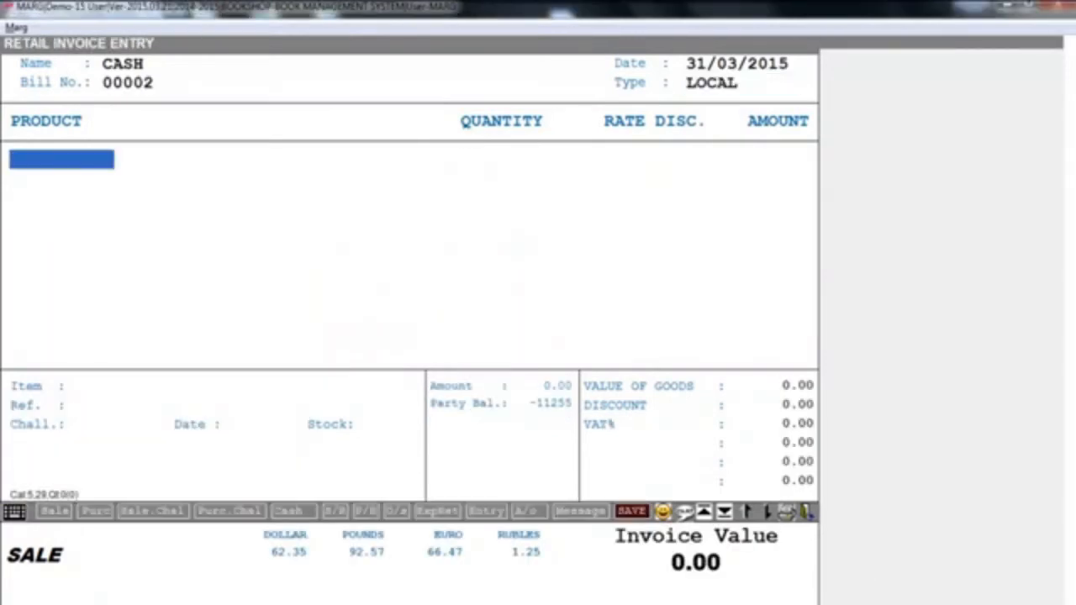
- Add the product A BRAVE REFRAIN with quantity 2 to the second cash sale bill
key("Return")
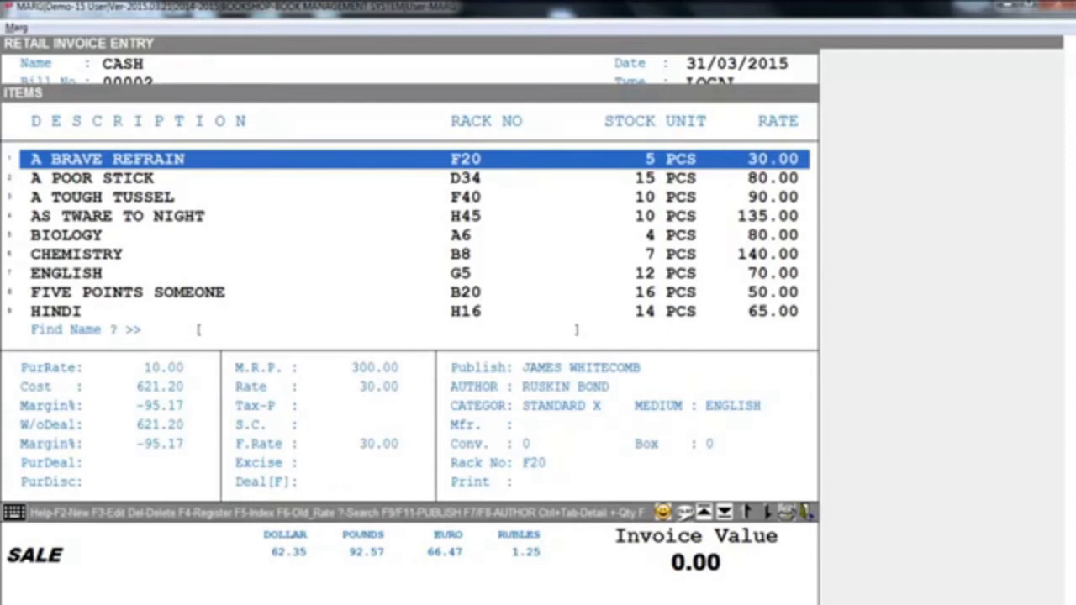
key("Return")
key("Return")
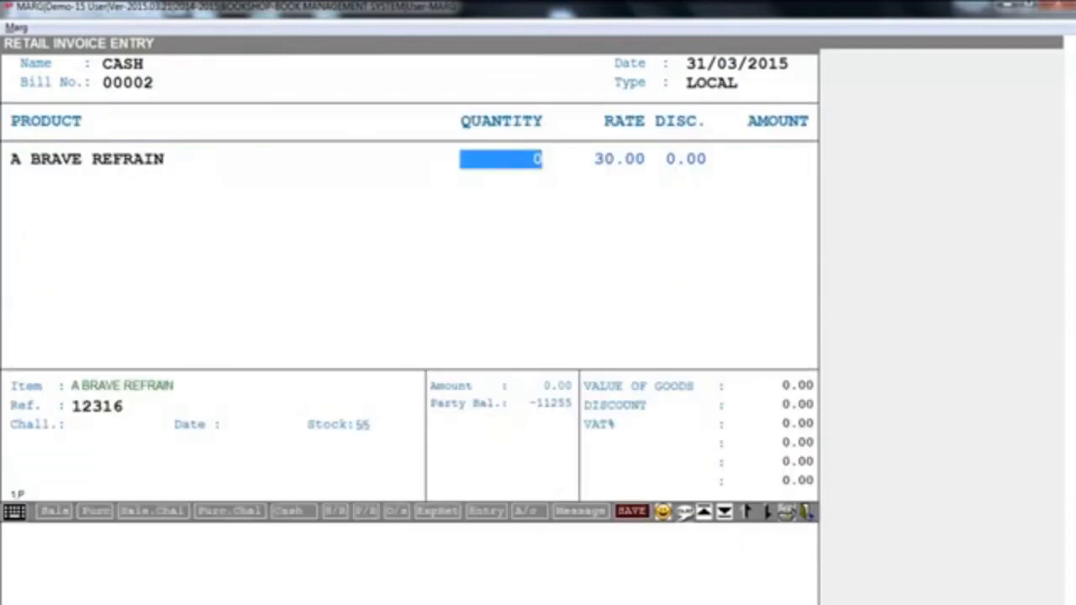
type("2")
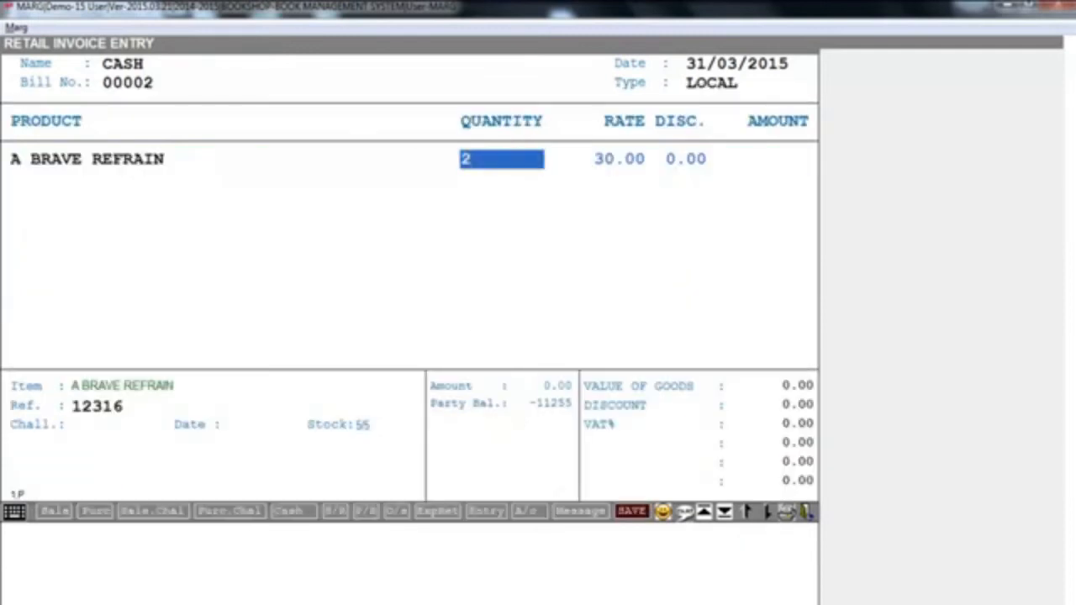
key("Return")
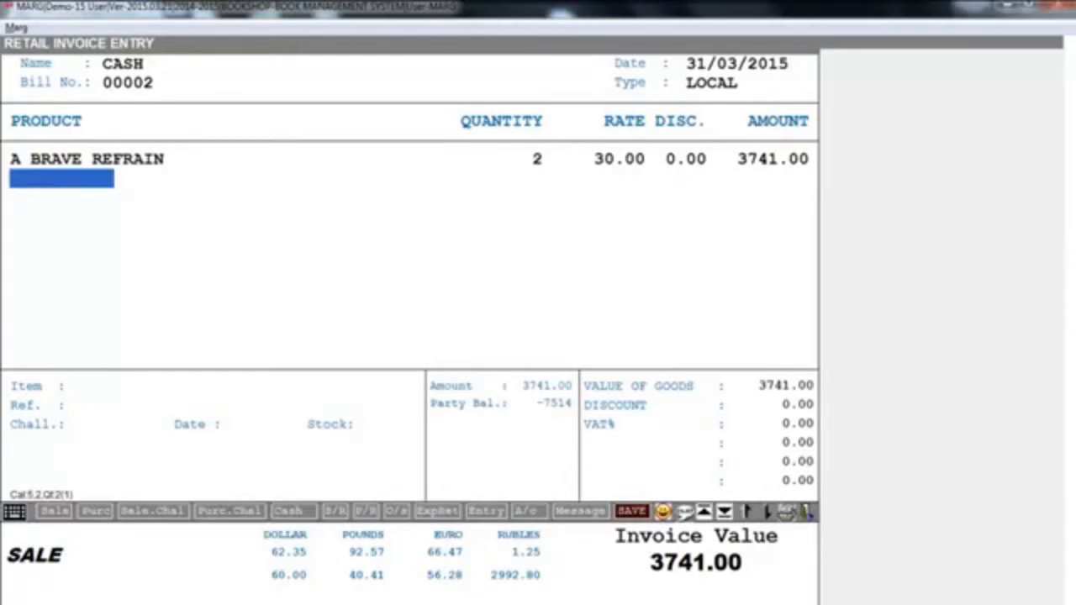
key("Escape")
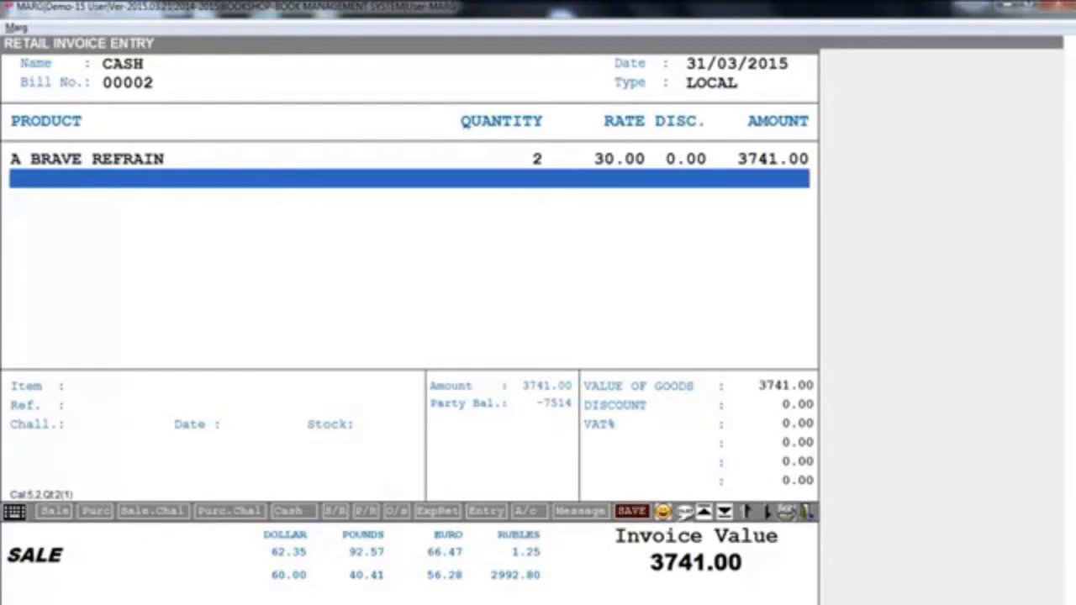
- Save the second cash bill and leave retail invoice entry
key("ctrl+w")
key("Return")
key("Escape")
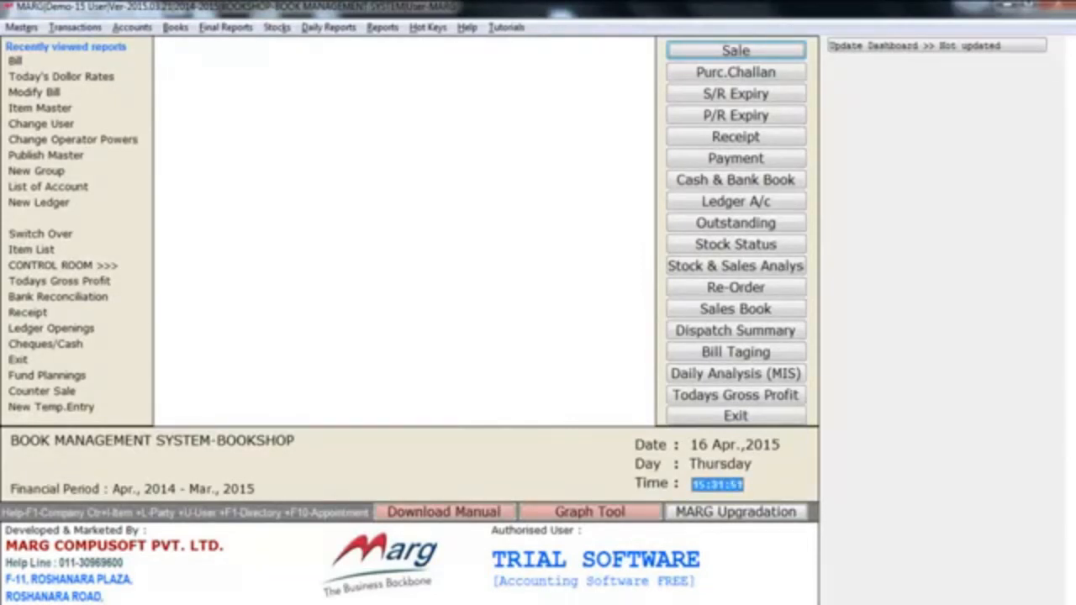
- Open the Set of Items (Bundle) list from the rate and discount masters
key("alt+m")
key("Down")
key("Down")
key("Down")
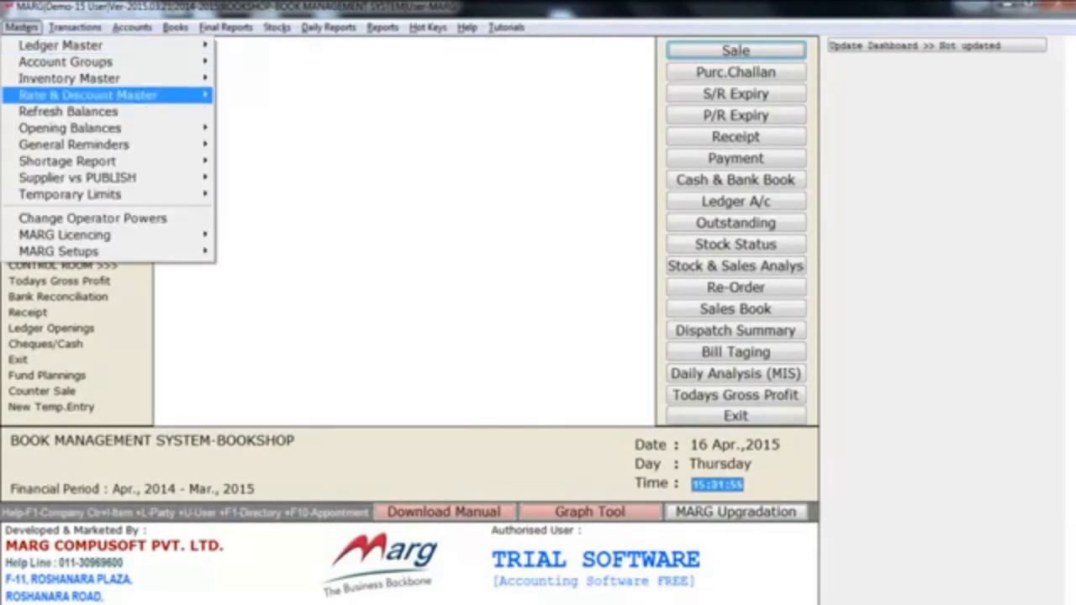
key("Right")
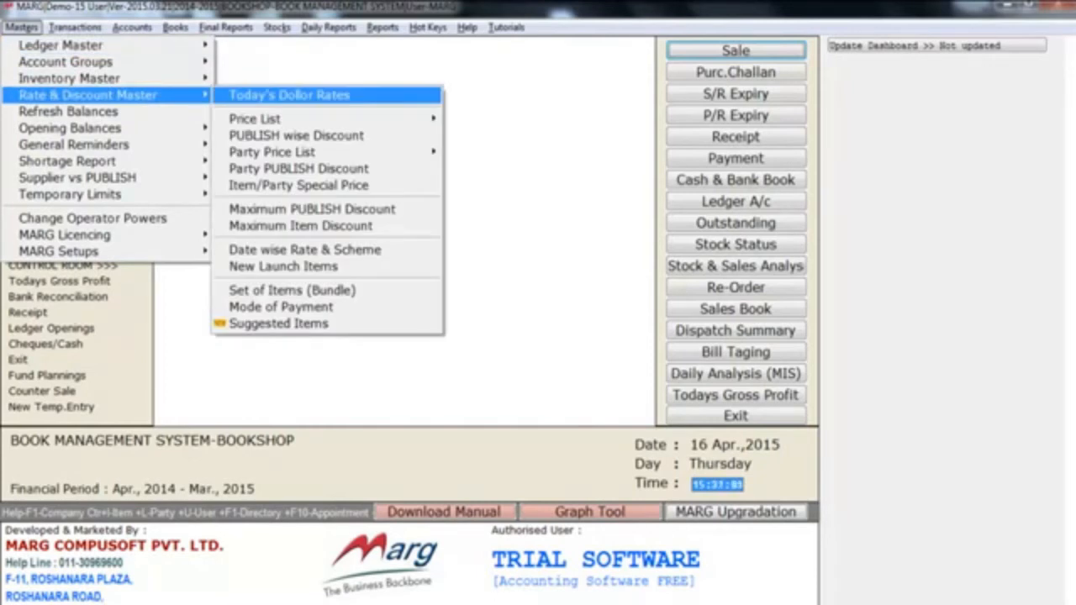
key("Down")
key("Down")
key("Down")
key("Down")
key("Down")
key("Down")
key("Down")
key("Down")
key("Down")
key("Down")
key("Down")
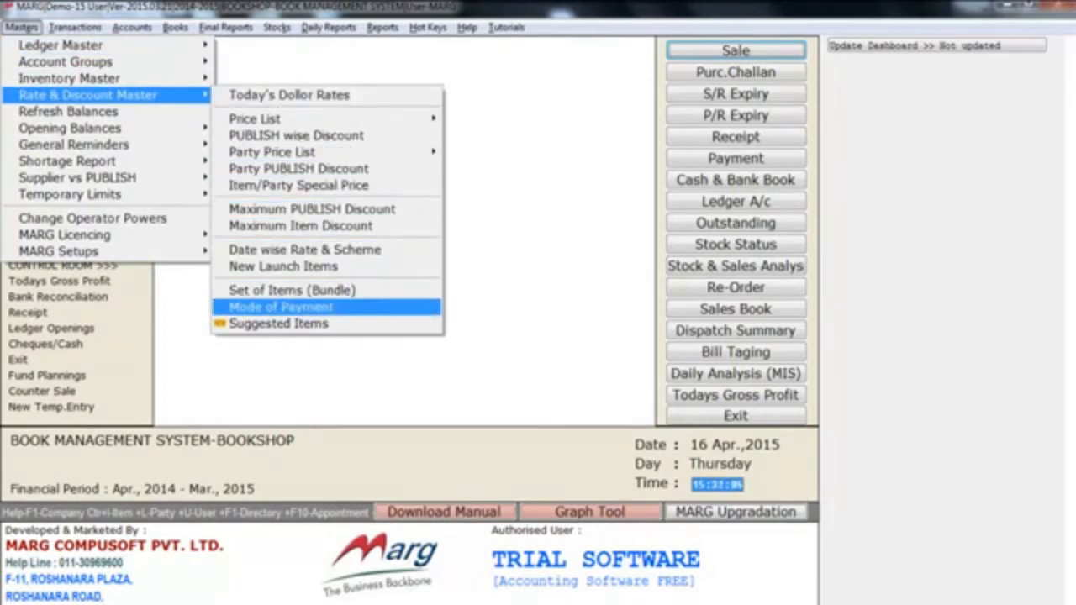
key("Up")
key("Return")
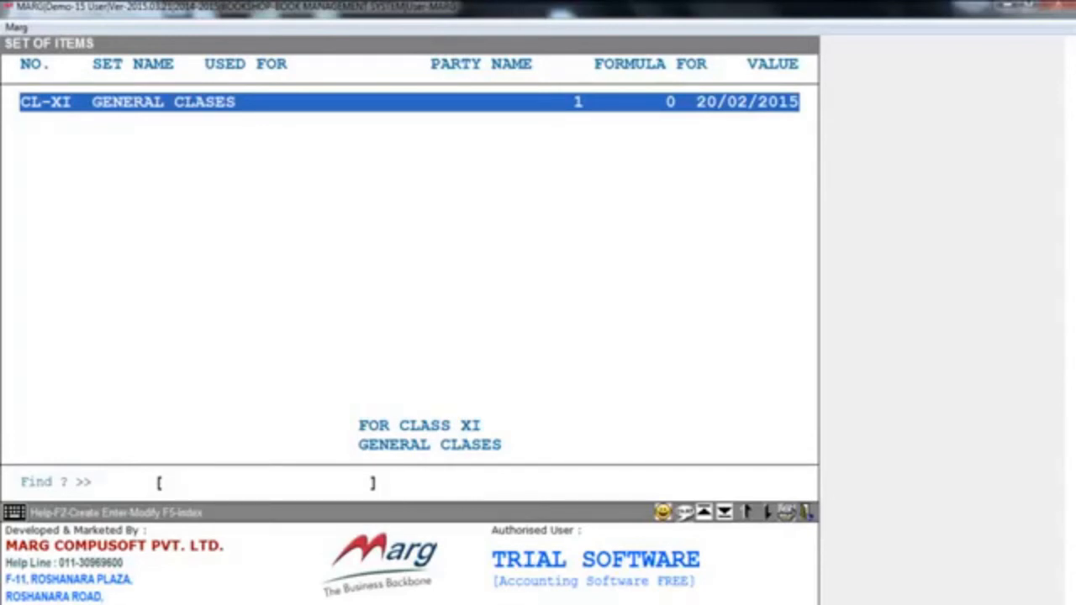
- Create an item set numbered 8th with formula for 1, used for 8th, no set name, and applicable to all parties
key("F2")
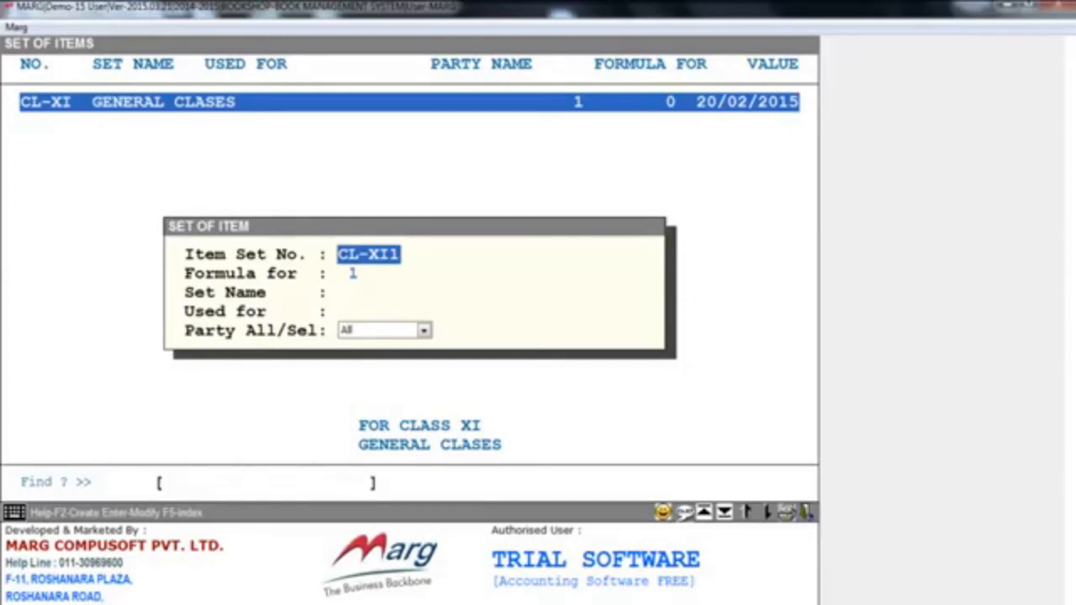
type("8th")
key("Return")
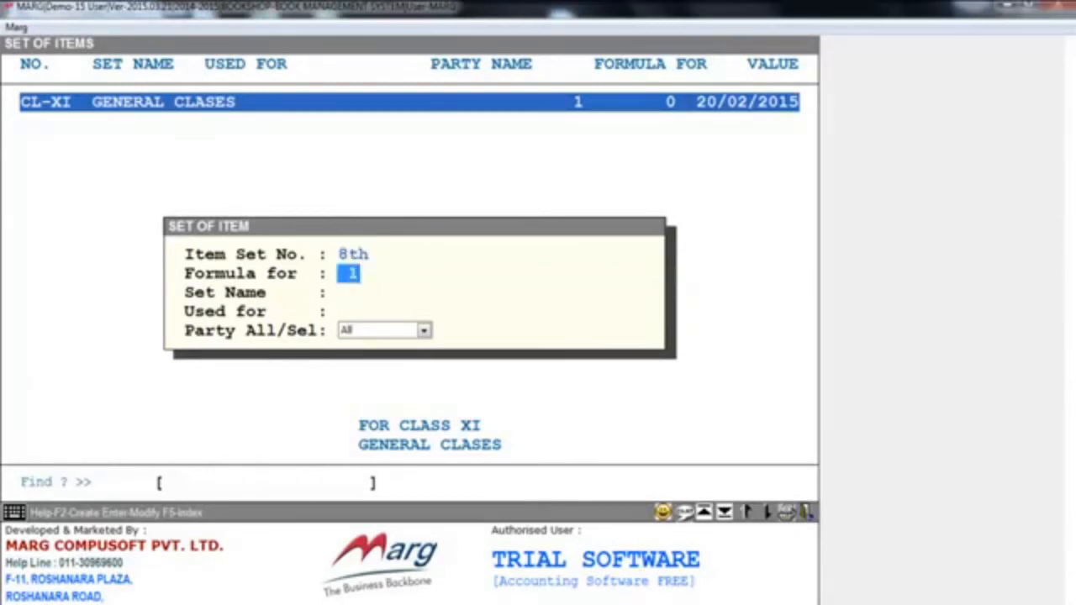
key("Return")
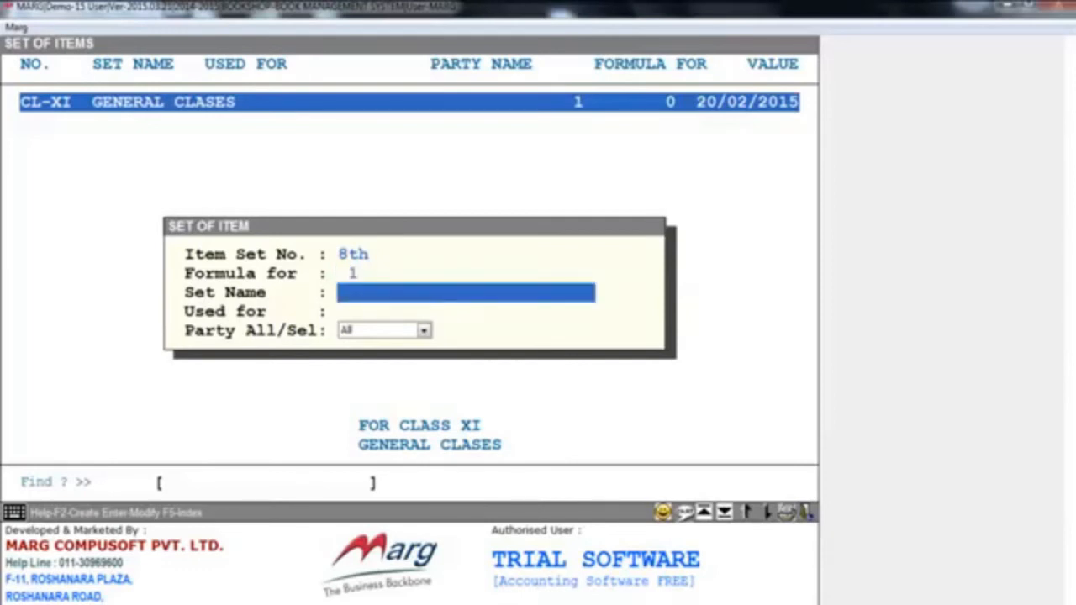
key("Return")
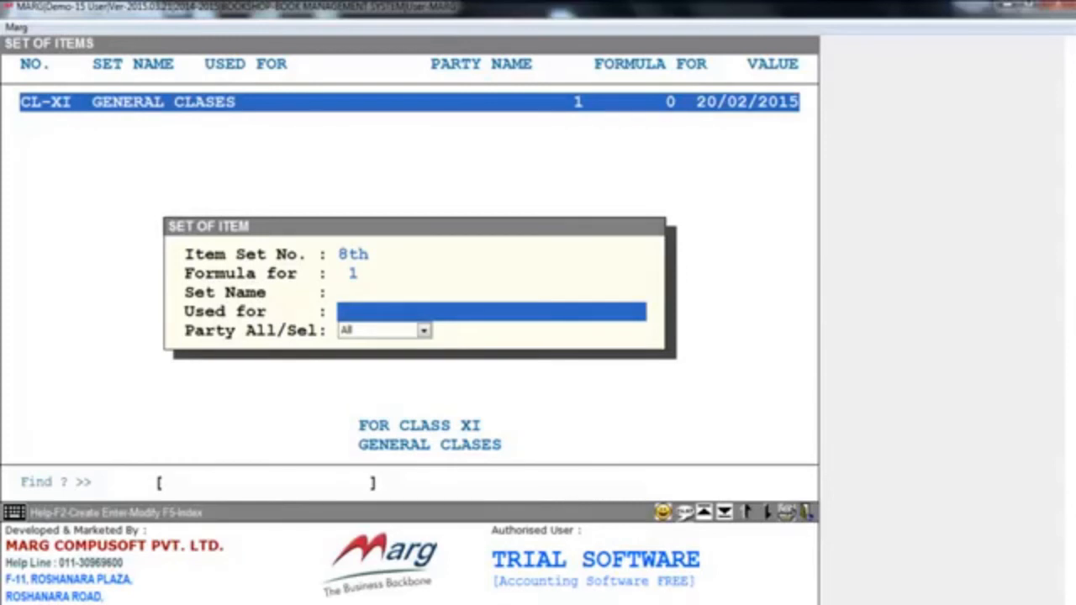
type("8th")
key("Return")
key("space")
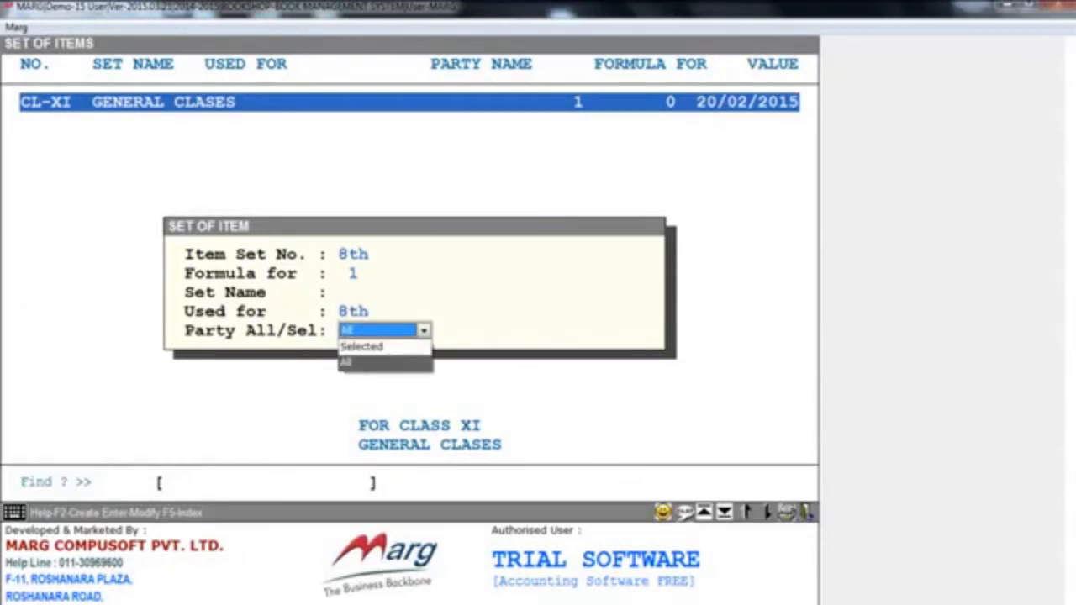
key("Up")
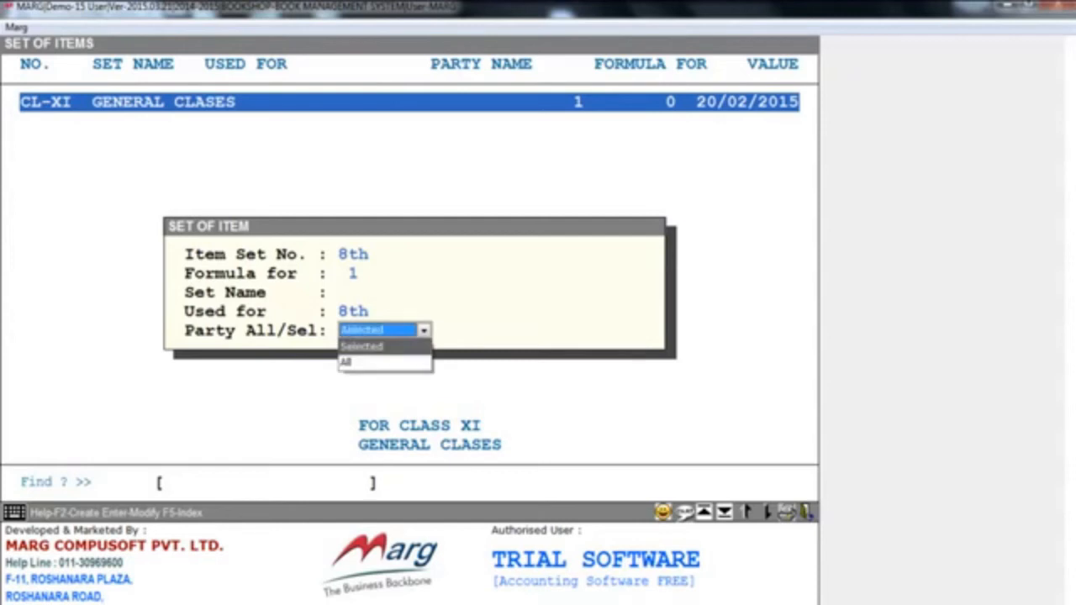
key("Down")
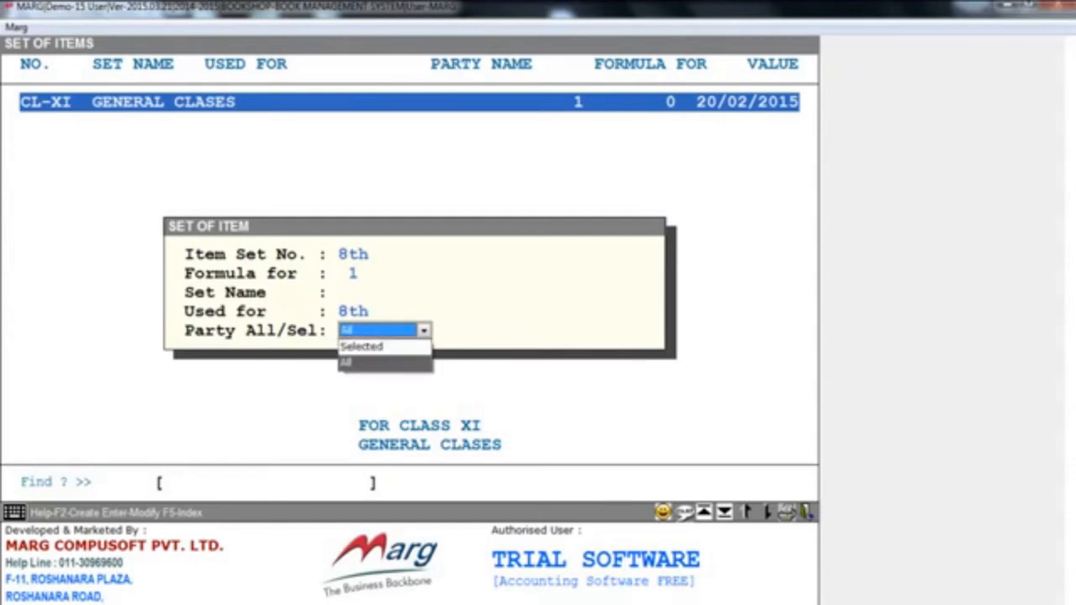
key("Return")
- Add MATHEMATICS to the 8th set as a Sale item with quantity 1 PCS and formula Yes
key("Return")
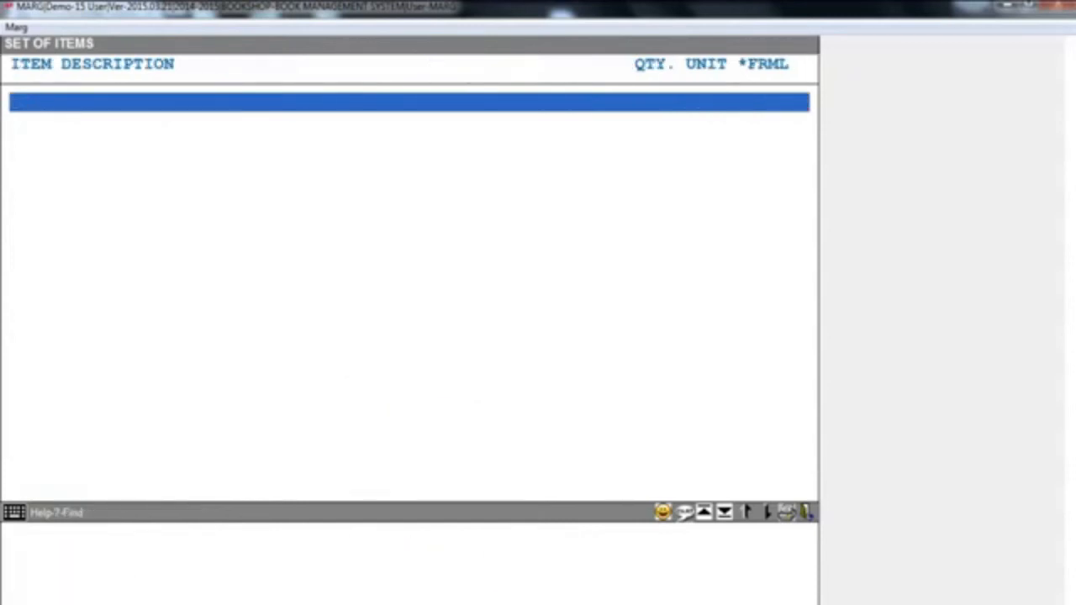
key("Return")
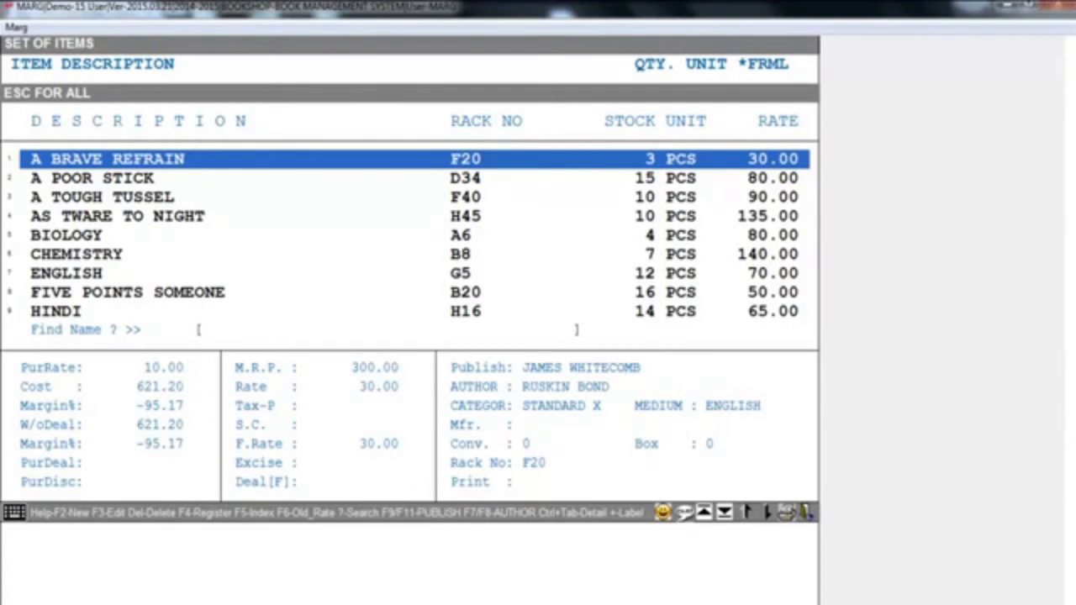
key("Down")
key("Down")
key("Down")
key("Down")
key("Down")
key("Down")
key("Down")
key("Down")
key("Down")
key("Down")
key("Up")
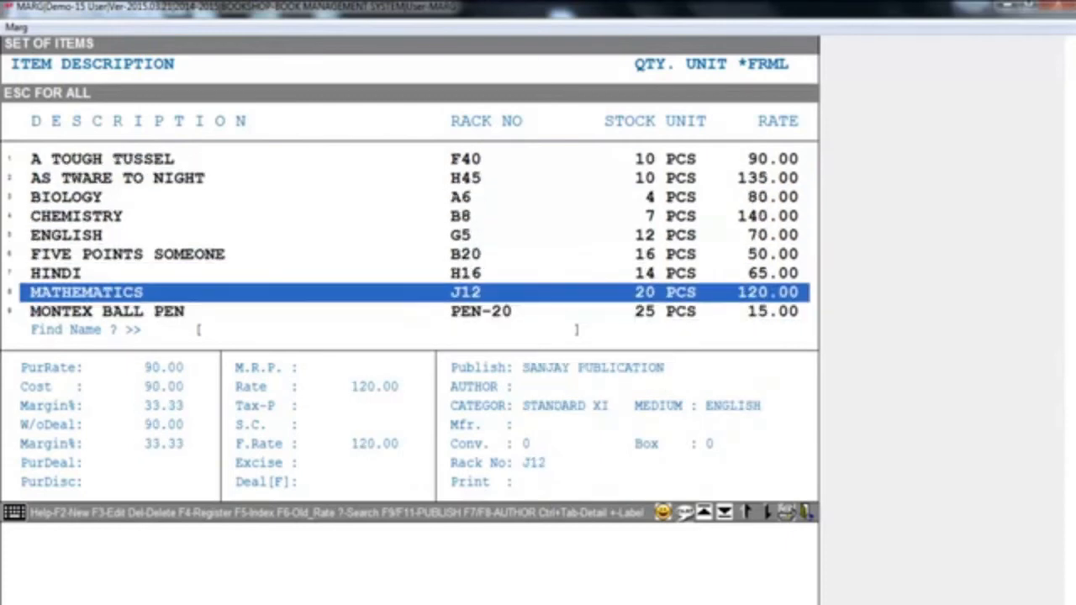
key("Return")
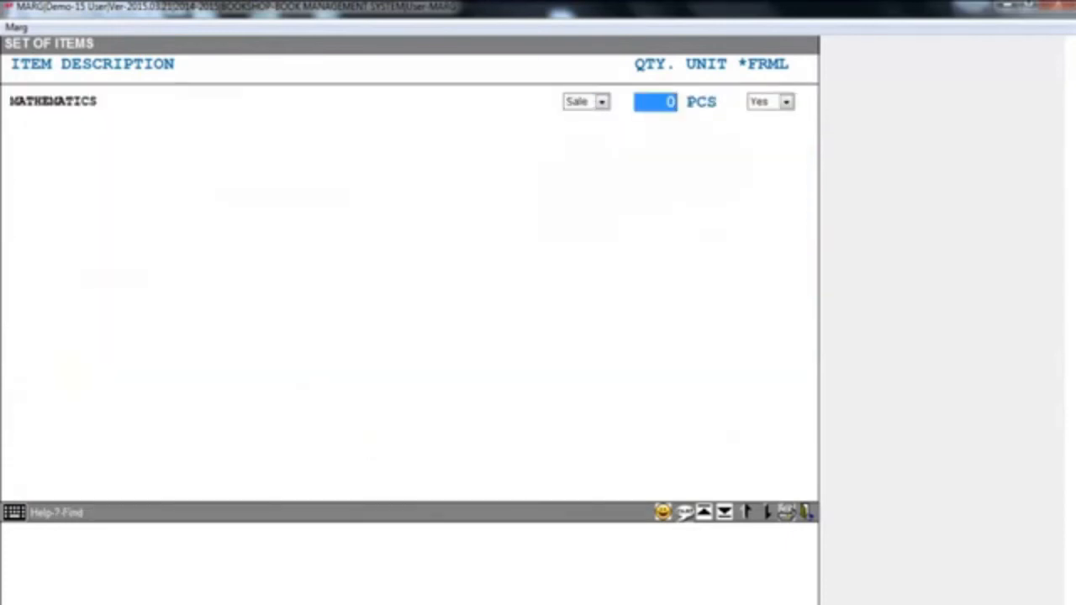
type("1")
key("Return")
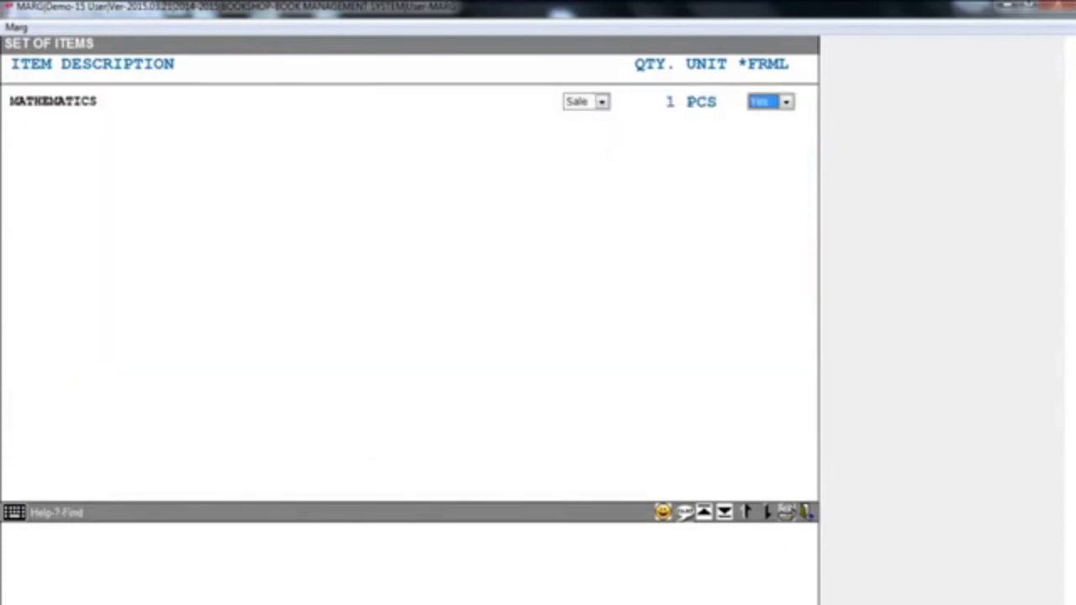
key("Return")
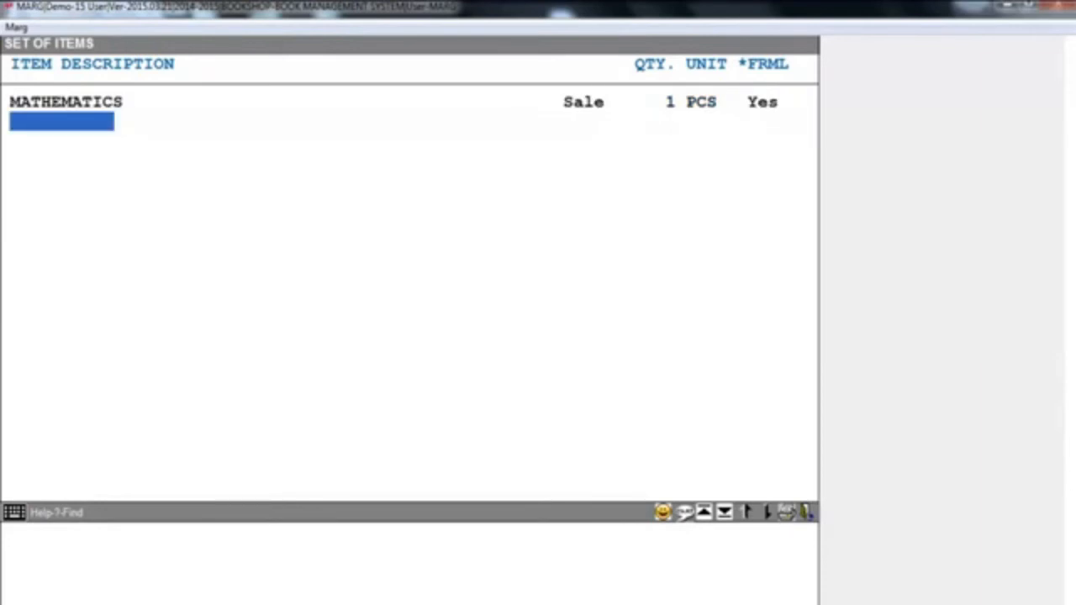
- Add ENGLISH, HINDI and G.K to the 8th set as Sale items, each with quantity 1 PCS and formula Yes
key("Down")
key("Down")
key("Down")
key("Down")
key("Down")
key("Down")
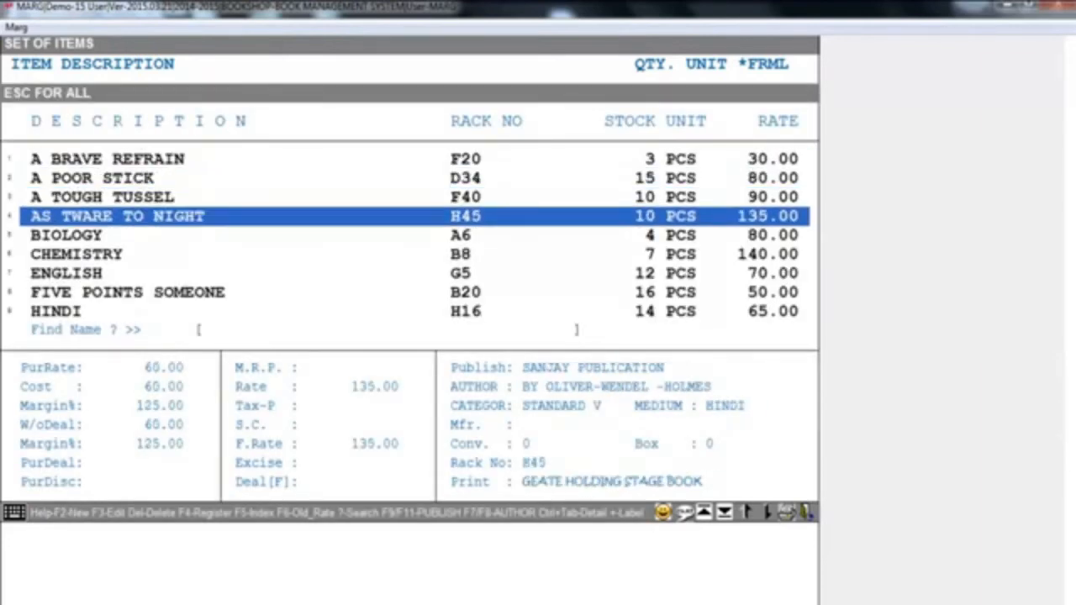
key("Return")
key("Return")
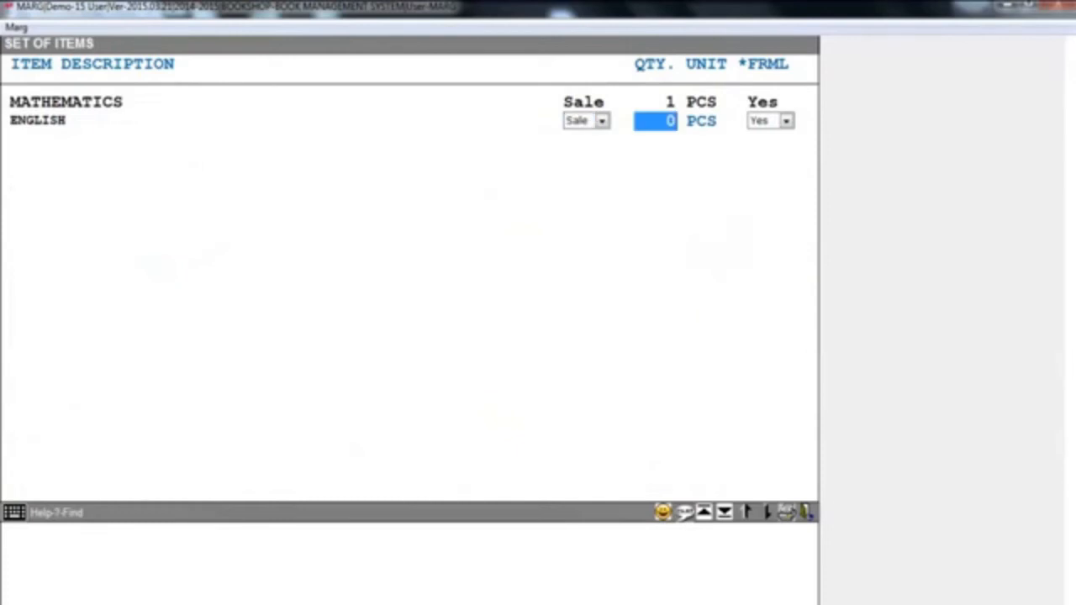
type("1")
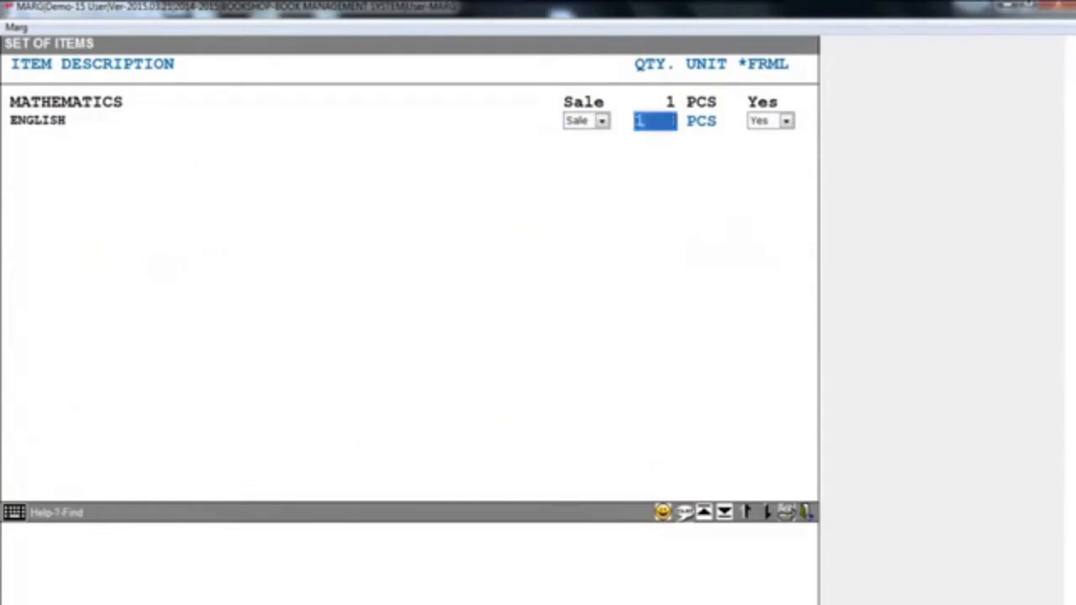
key("Return")
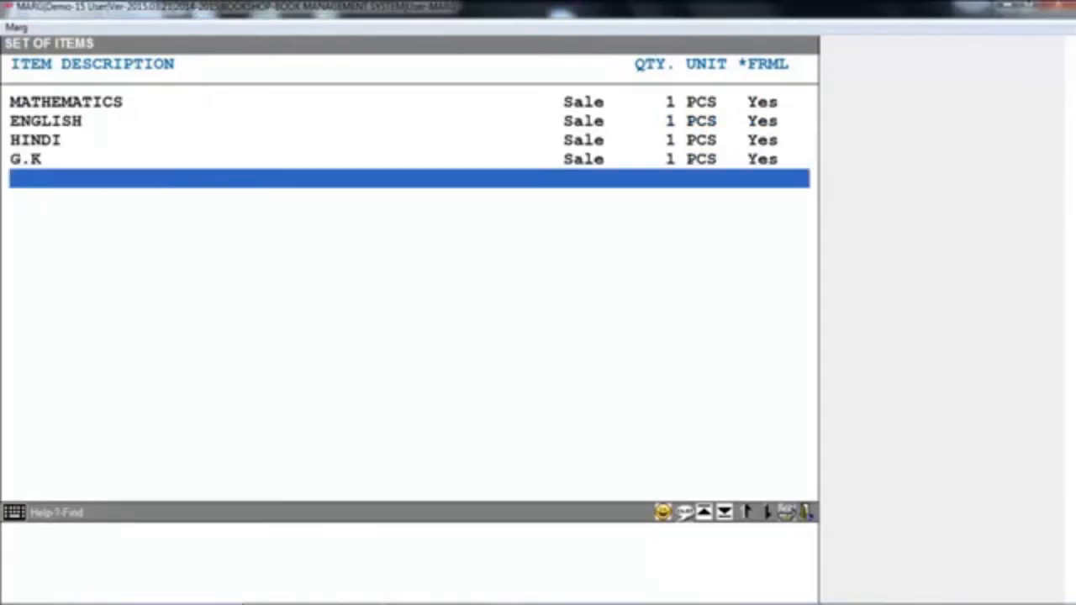
- Finish the 8th set and leave the Set of Items (Bundle) list
key("Escape")
key("Right")
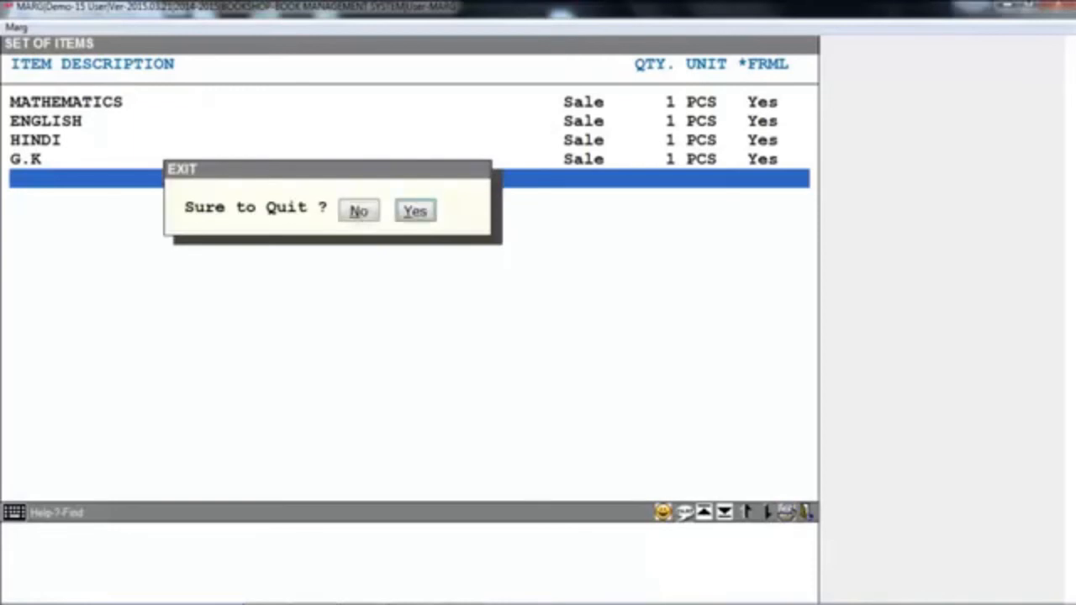
key("Return")
key("Escape")
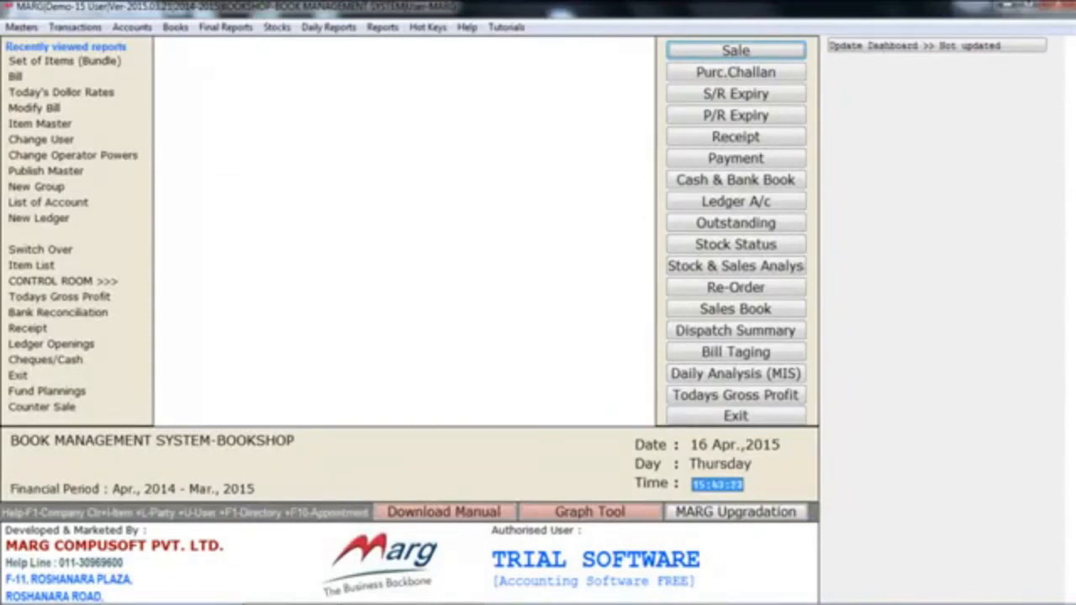
- Start a new sale bill dated 31/03/2015 for the CASH ledger
key("Return")
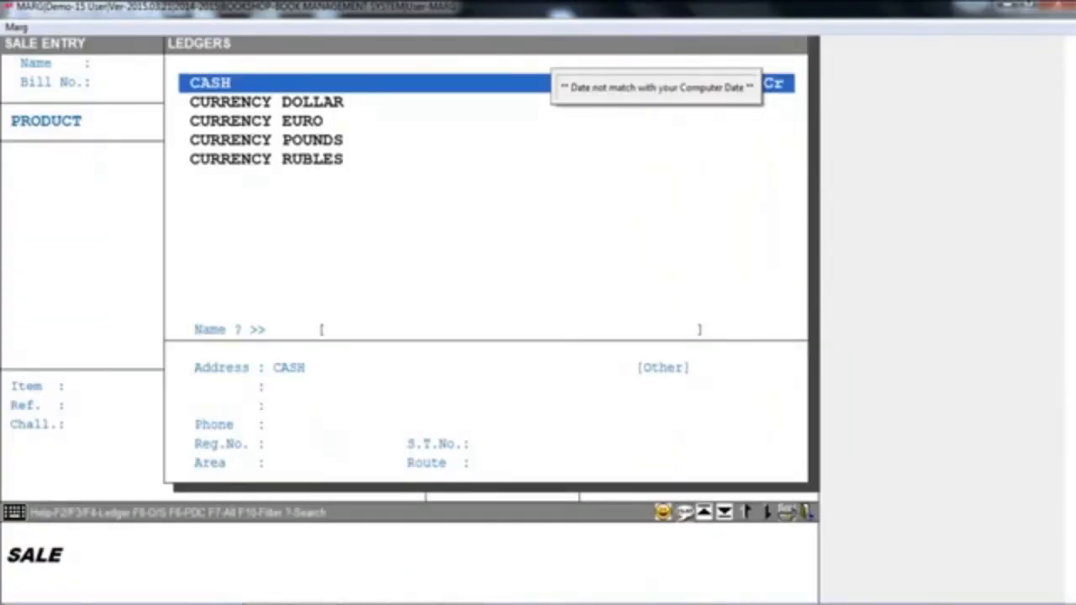
key("Return")
key("Return")
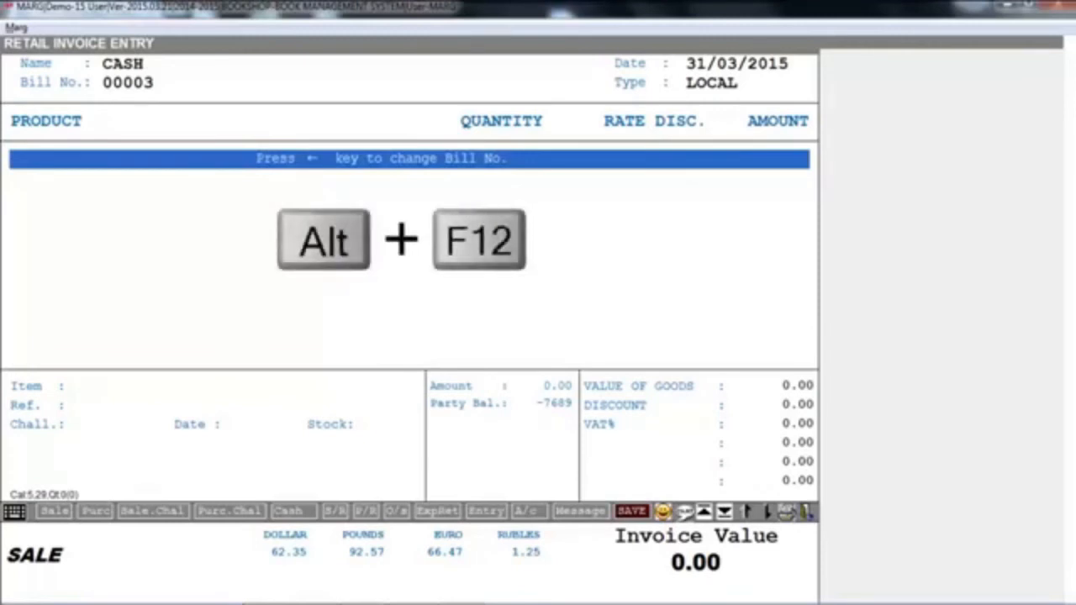
- Load the CL-XI set of items into the cash bill with bill formula 1 and amount 0
key("alt+F12")
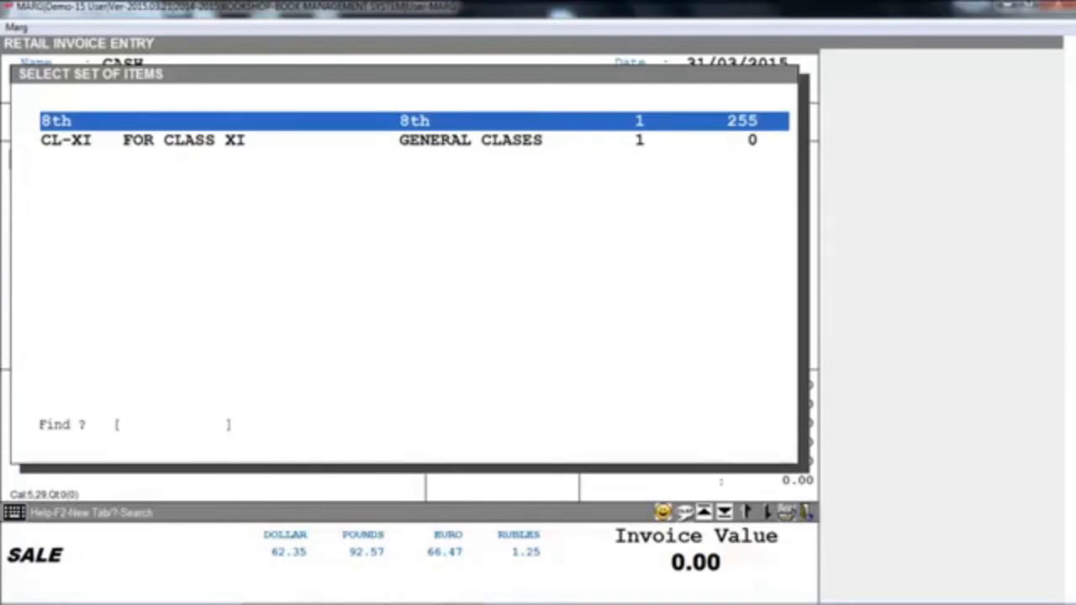
key("Down")
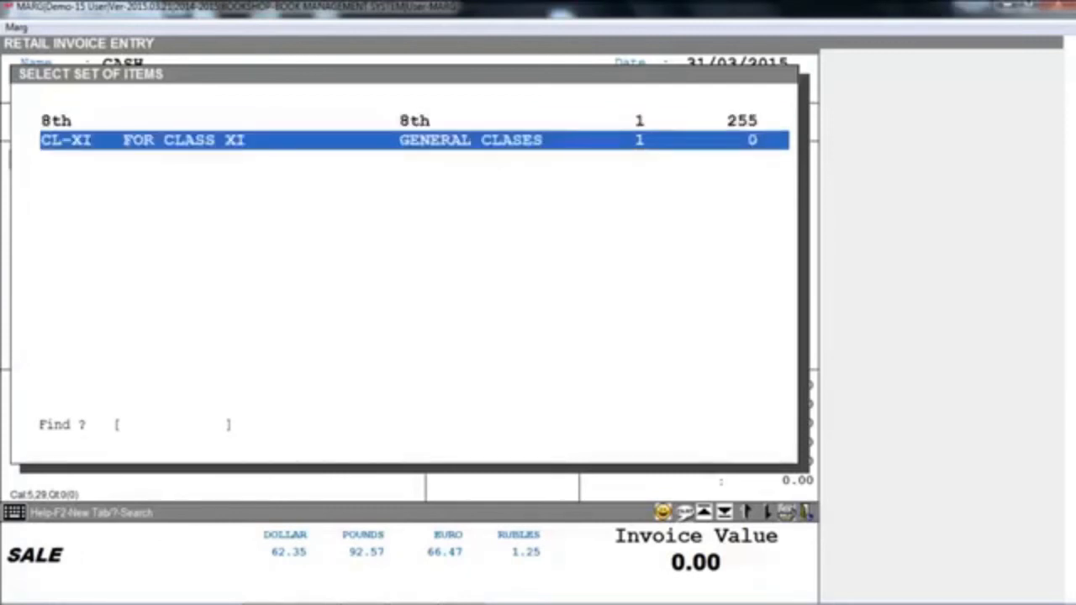
key("Return")
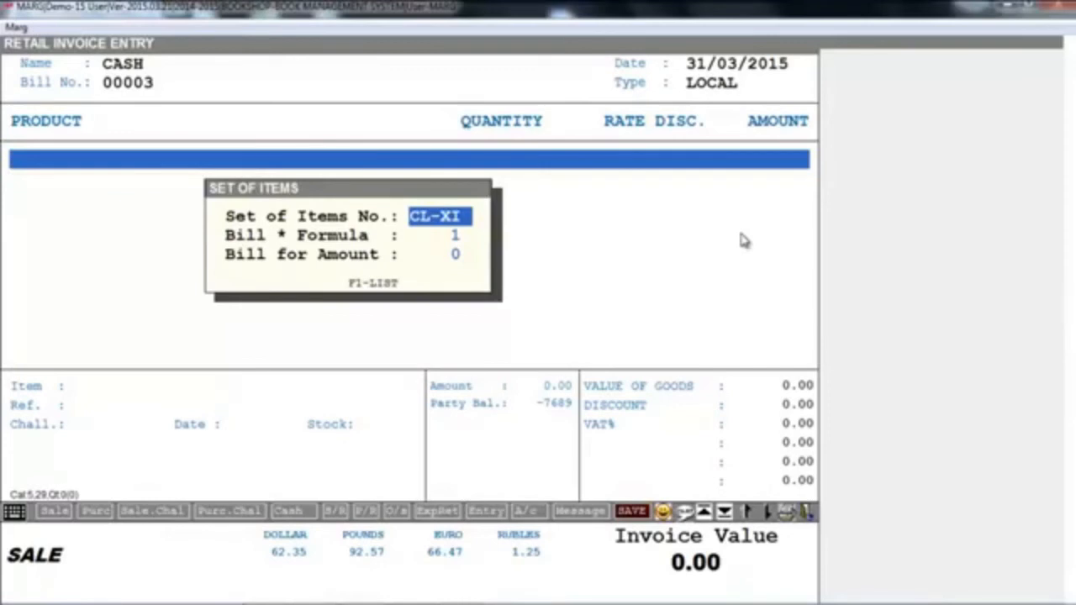
key("Return")
key("Return")
key("Return")
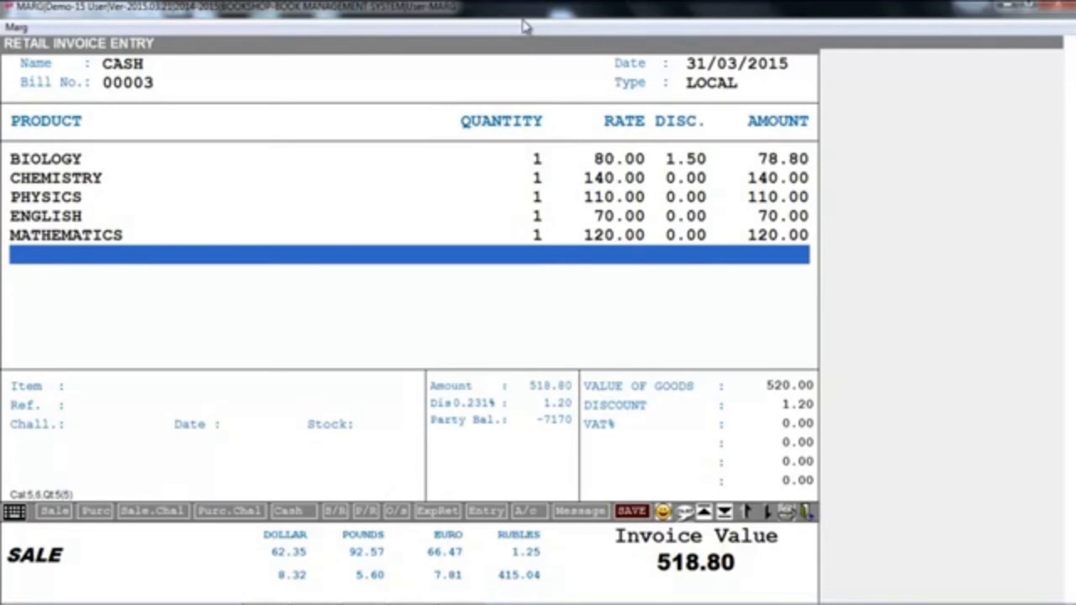
- Save the CL-XI cash bill without printing copies and leave sale entry
key("ctrl+w")
key("Return")
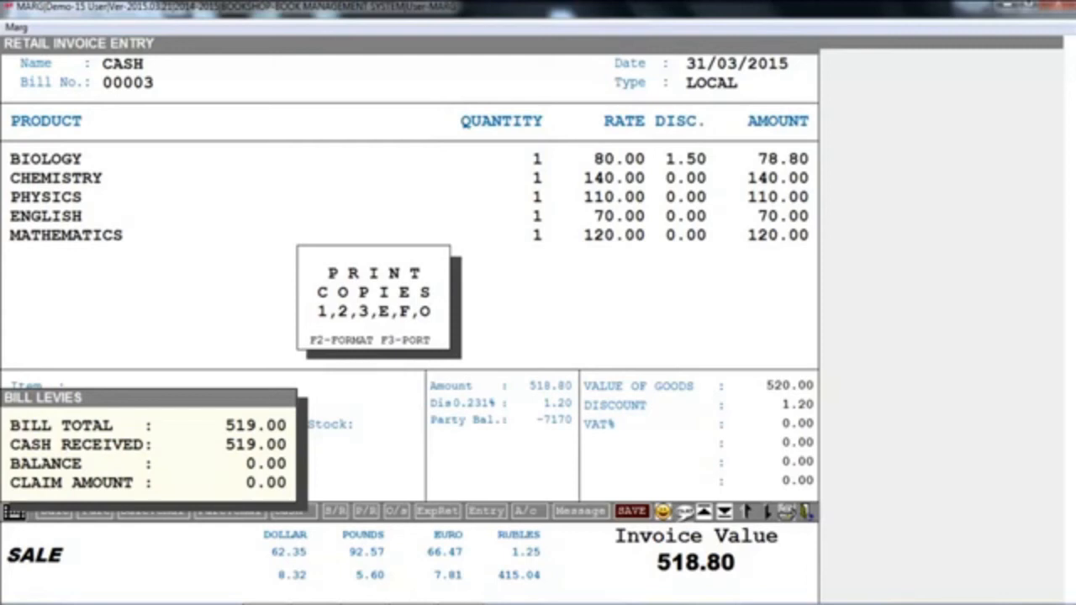
key("Escape")
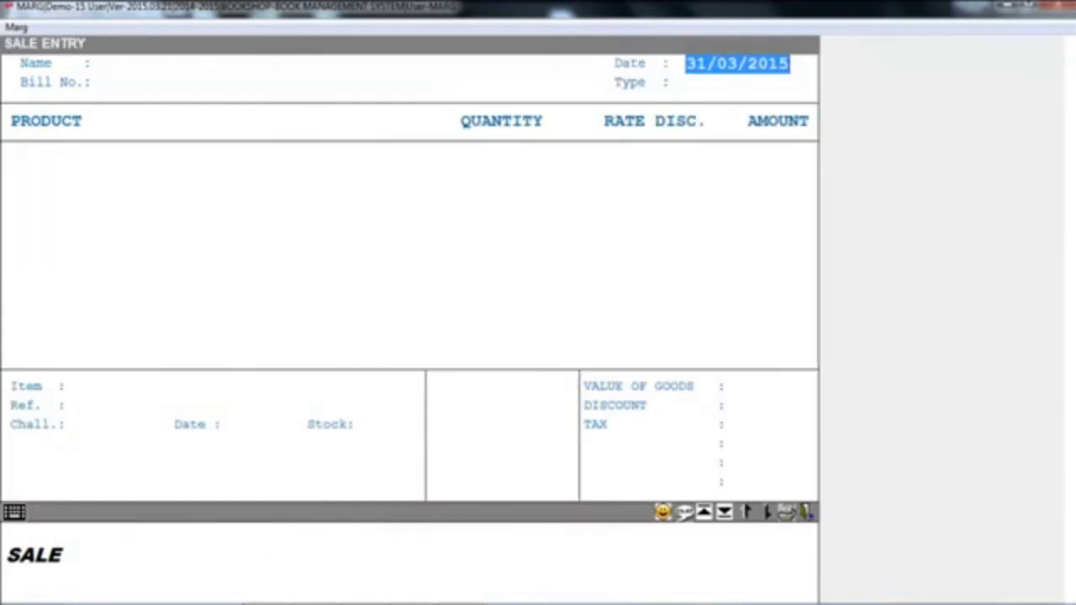
key("Escape")
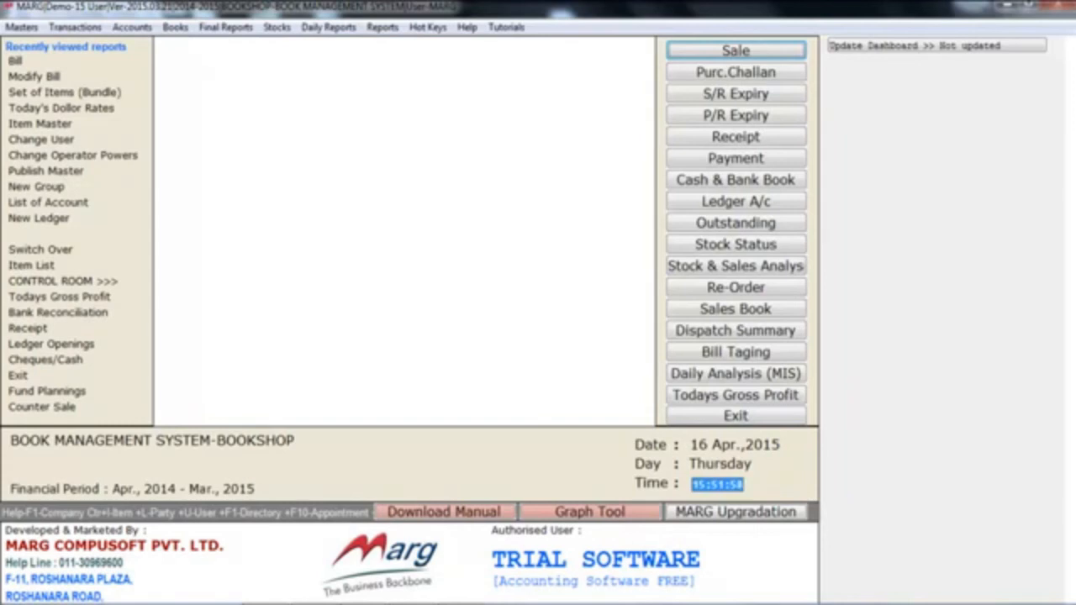
- Start another CASH sale bill dated 31/03/2015 and open its item list
key("Return")
key("Return")
key("Return")
key("Return")
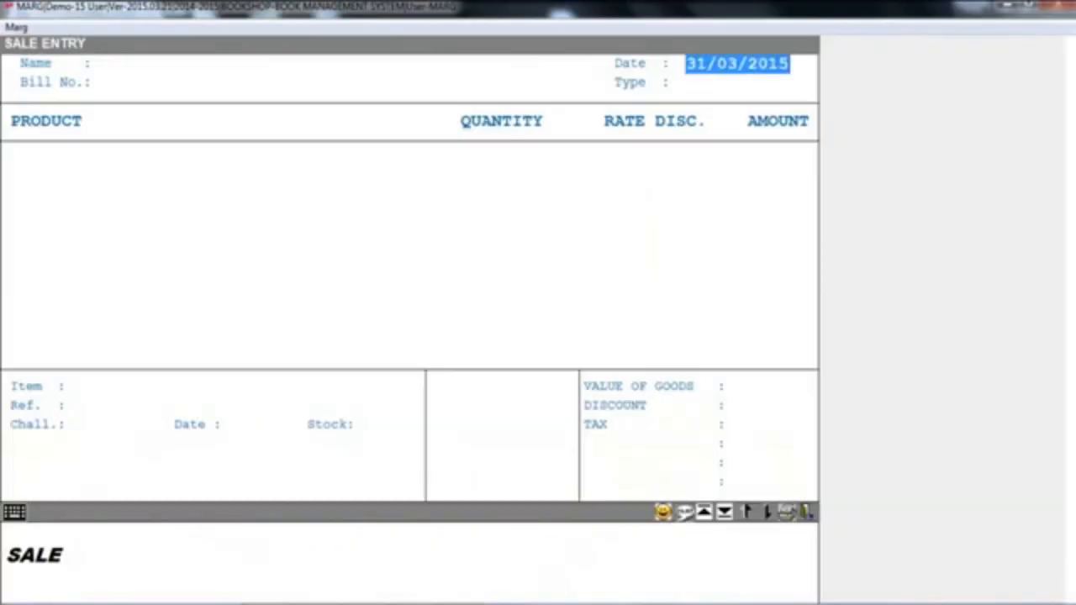
key("Return")
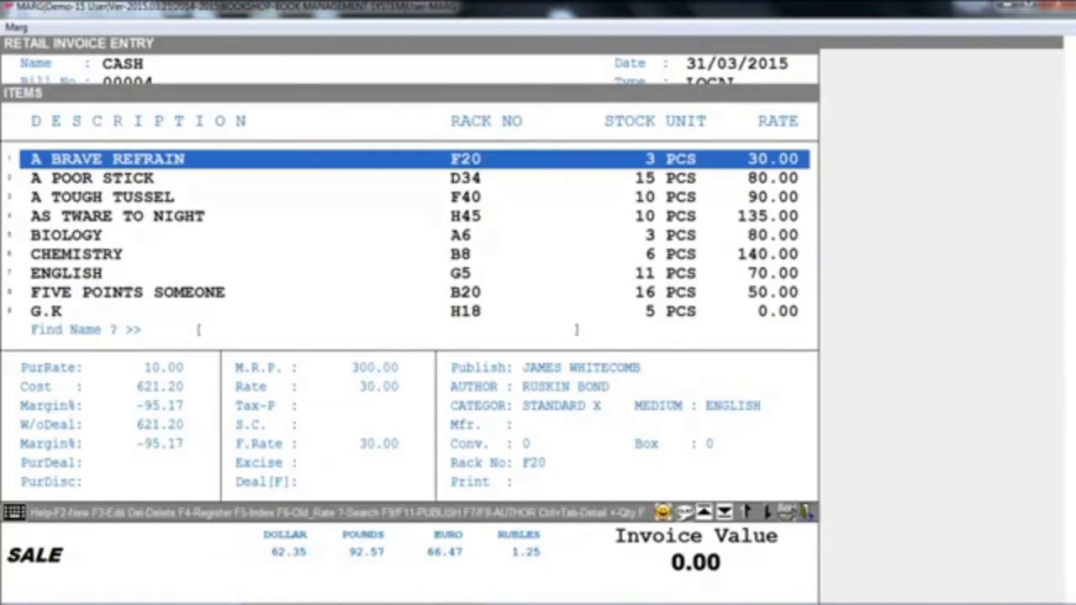
- Filter the item list by the publisher SANJAY PUBLICATION, and restore the items of all publishers
key("Down")
key("Down")
key("Down")
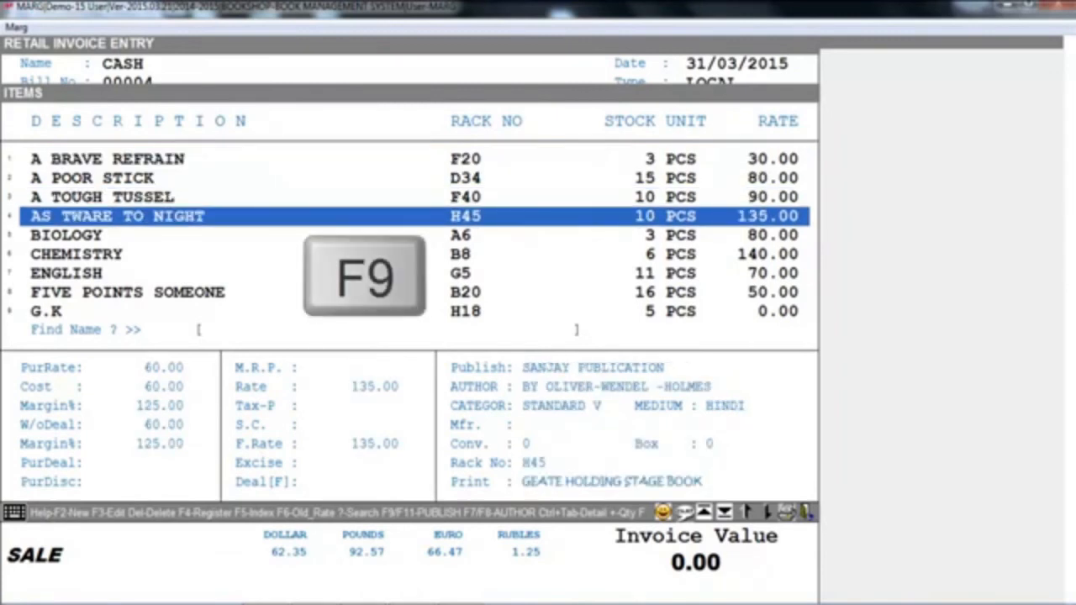
key("F9")
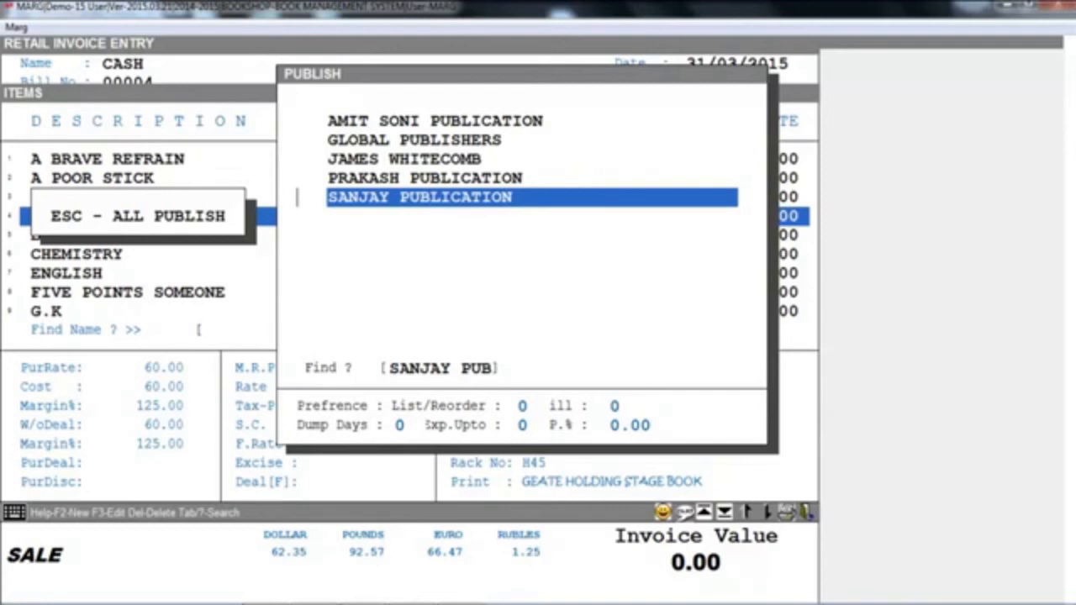
key("Return")
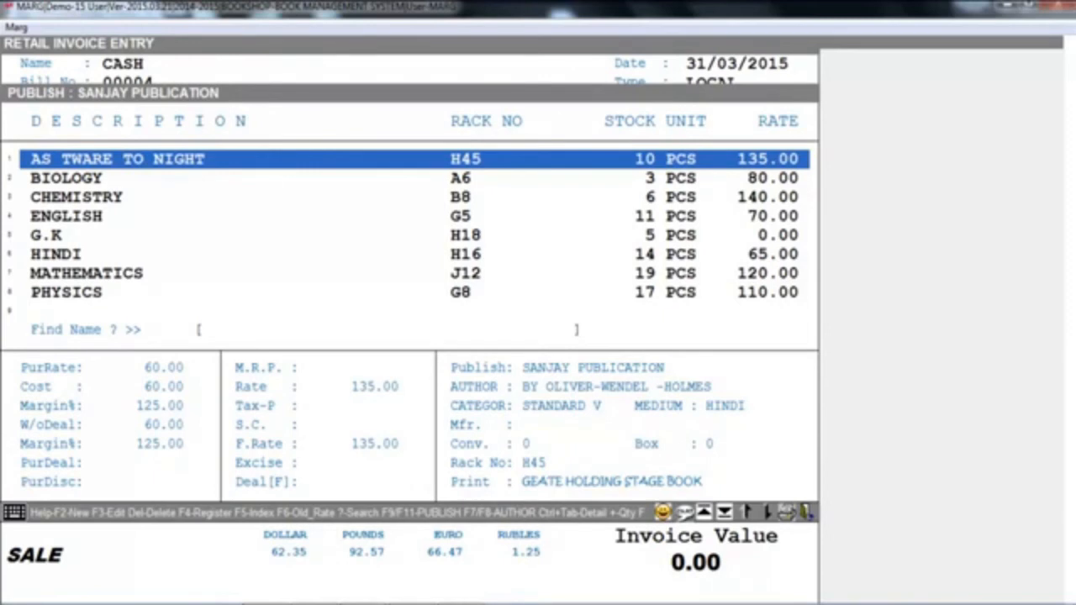
key("F9")
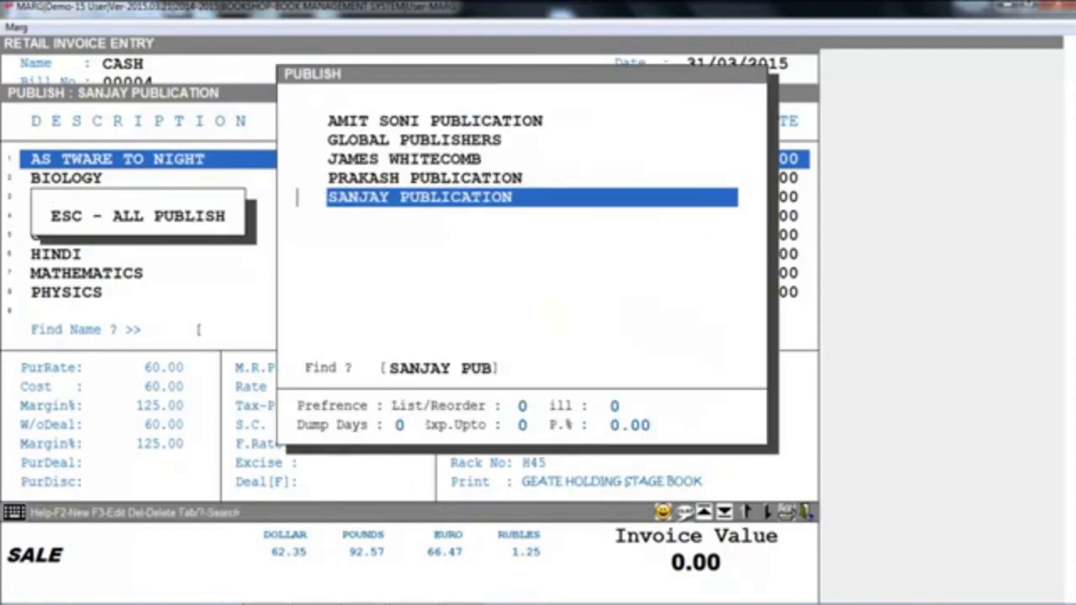
key("Return")
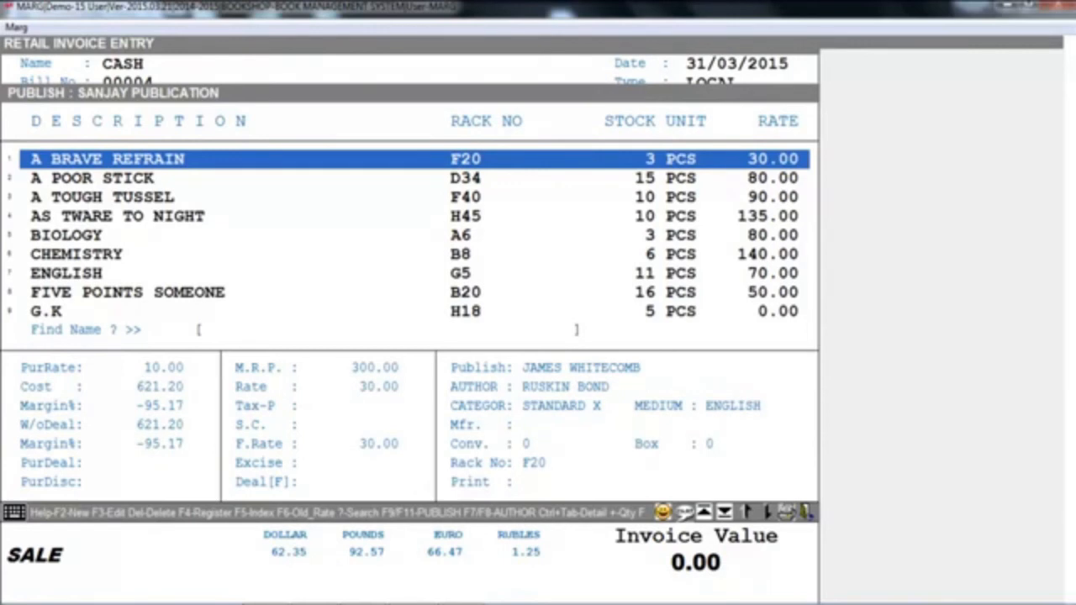
- Filter the item list by the author CHETAN BHAGAT, and restore the items of all authors
key("F8")
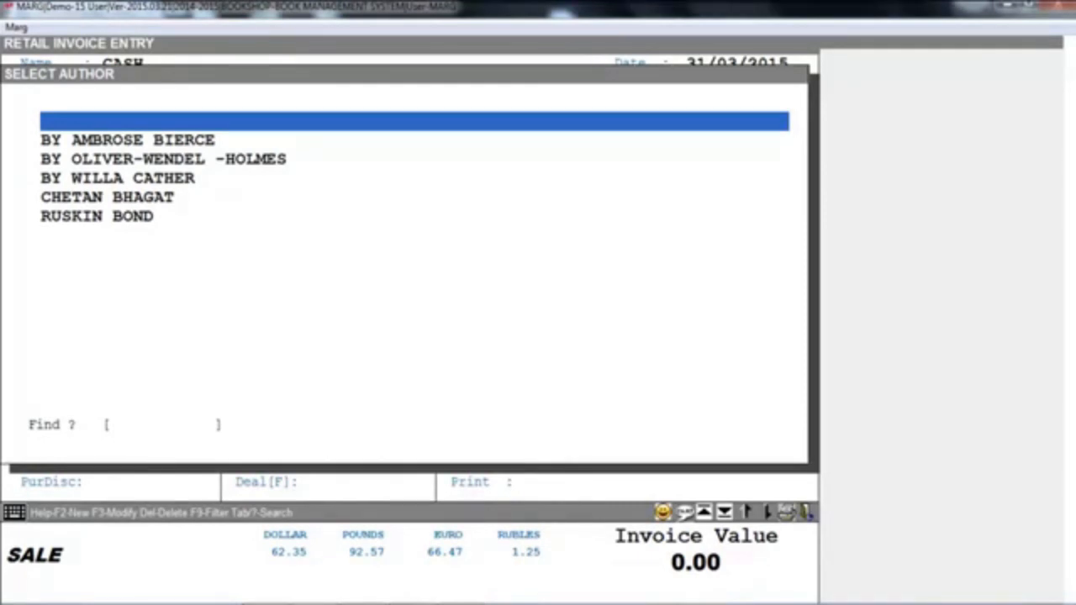
key("Down")
key("Down")
key("Down")
key("Down")
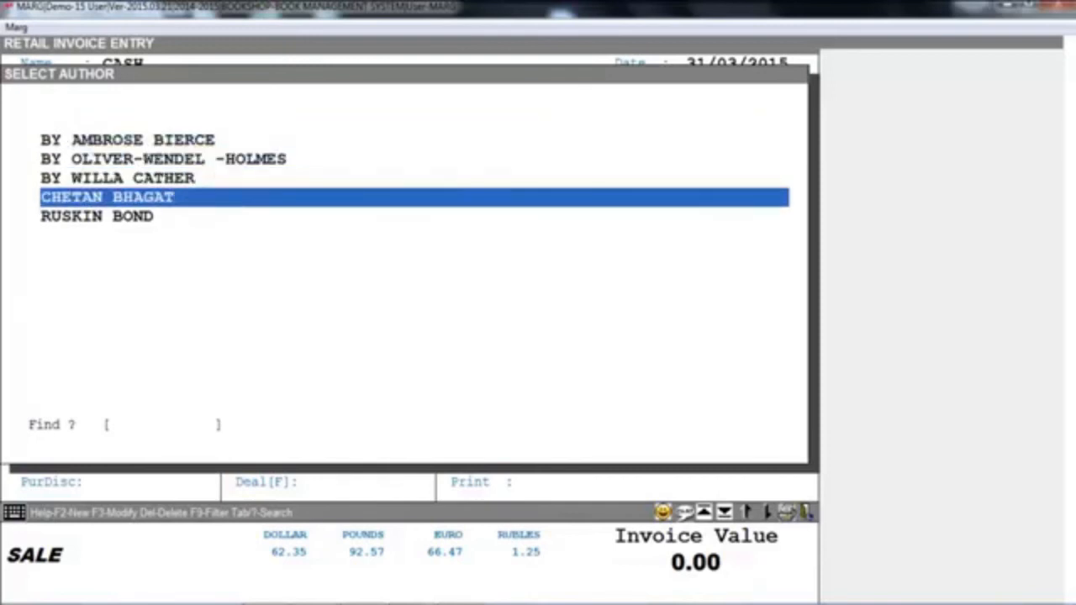
key("Return")
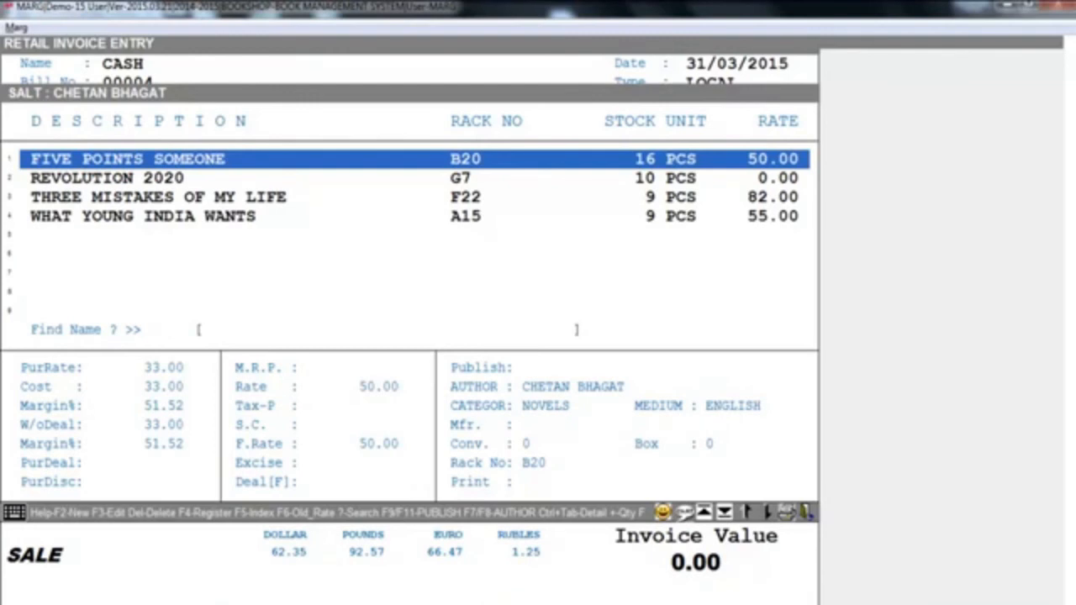
key("F7")
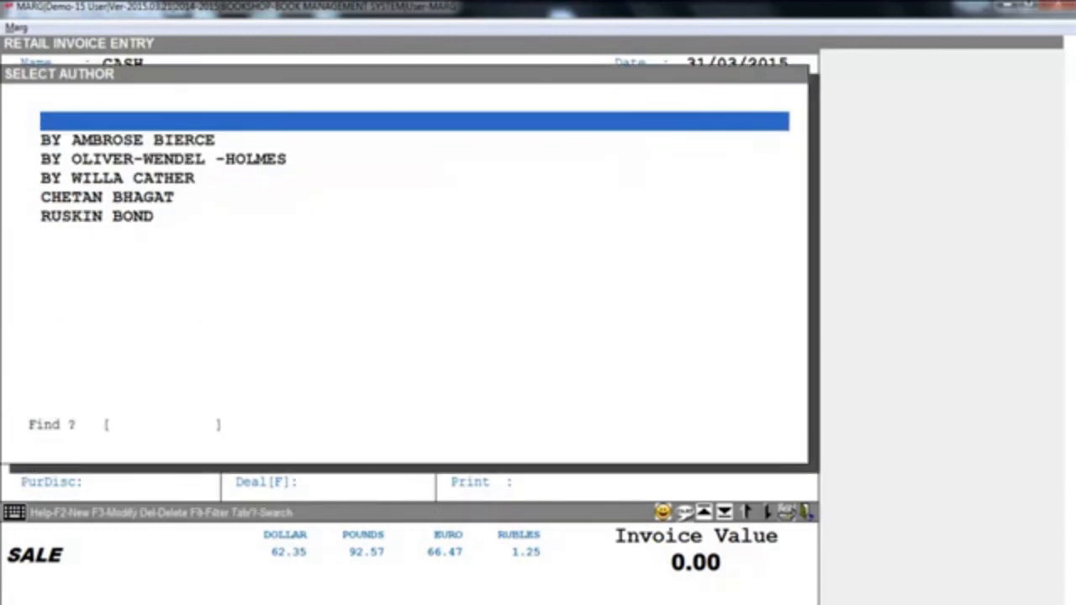
key("Escape")
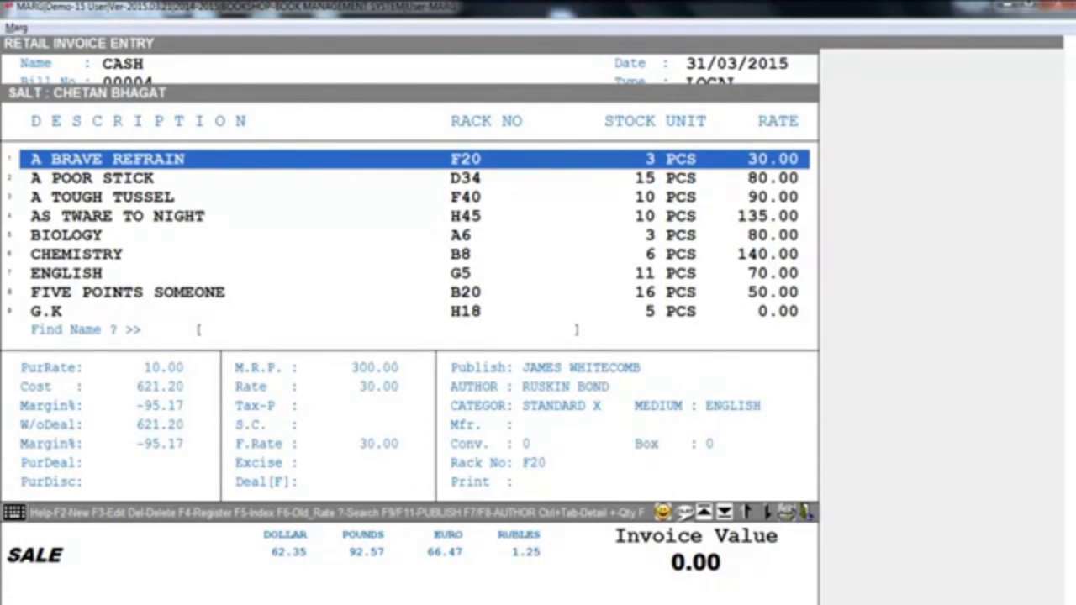
- Filter the item list by the category NOVELS and leave sale entry without saving a bill
key("F11")
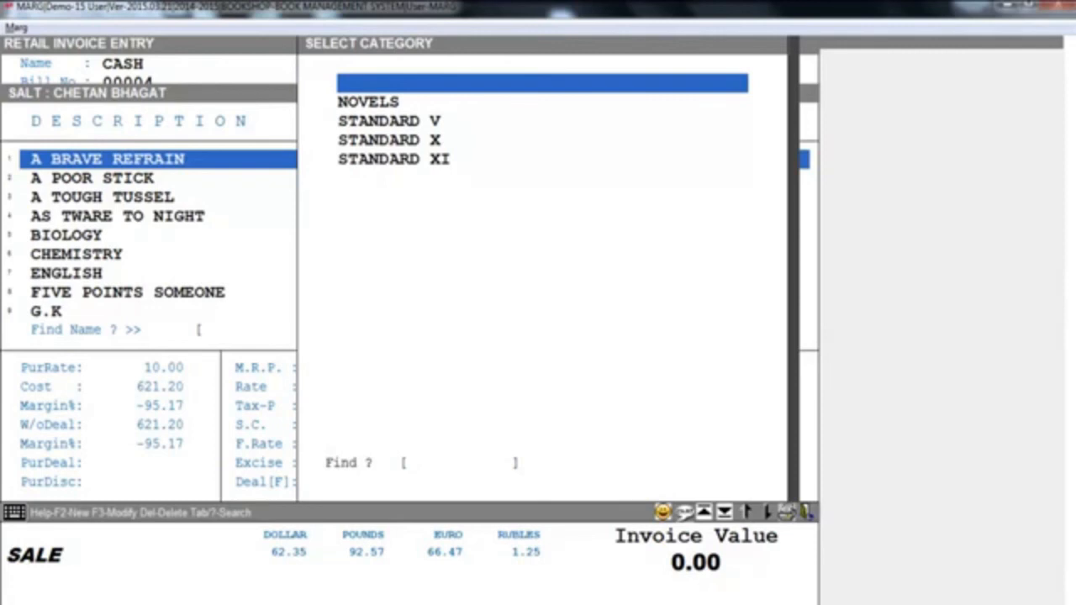
key("Down")
key("Return")
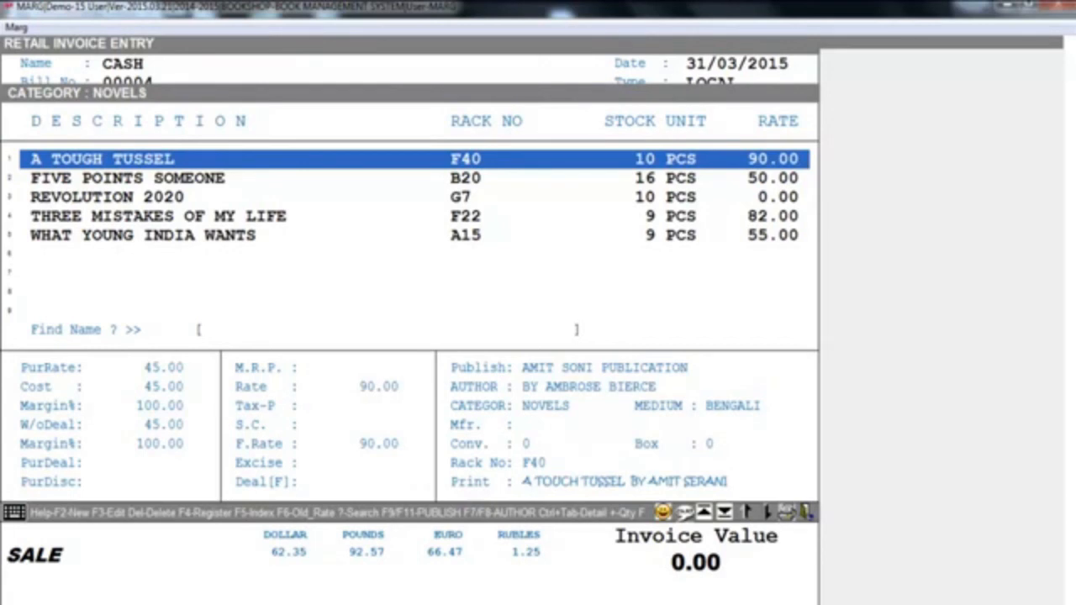
key("Escape")
key("Escape")
key("Escape")
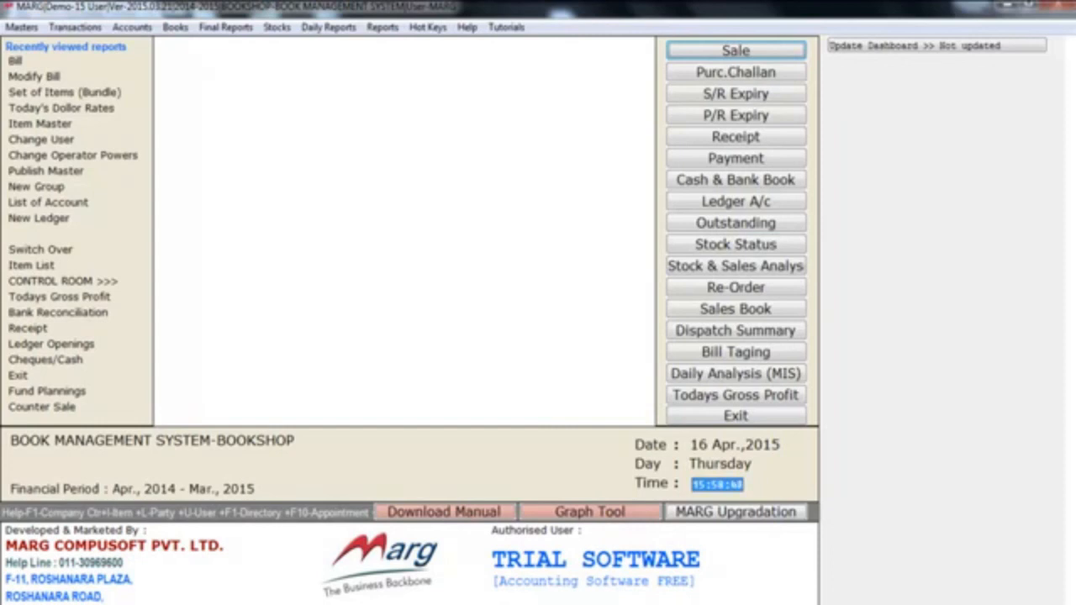
- Look through the available account books, including the purchase and sale registers, outstandings, and debtors and creditors ledgers
key("alt+b")
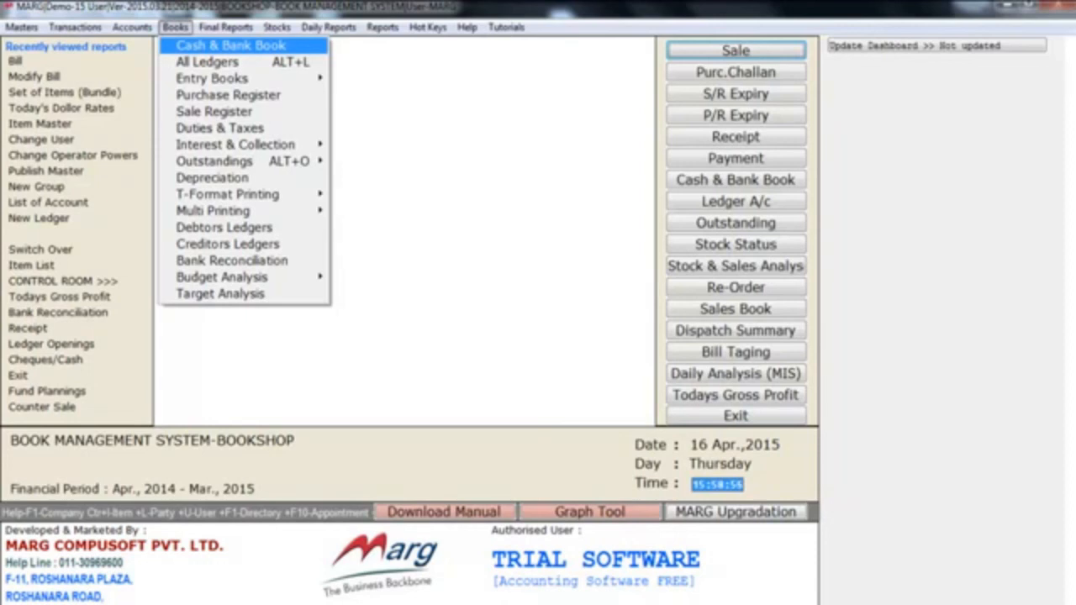
key("Down")
key("Down")
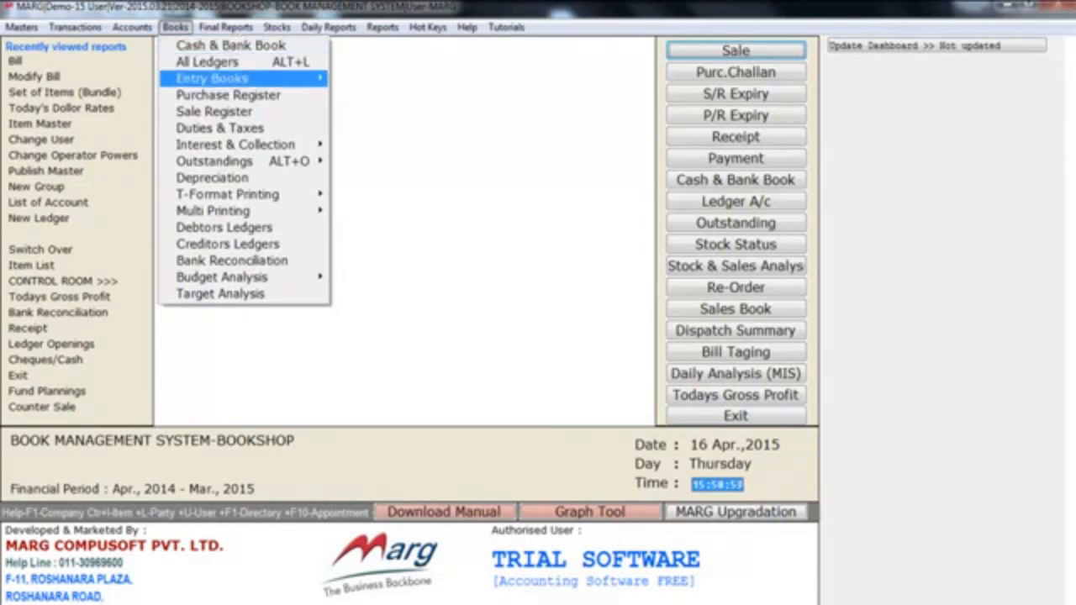
key("Down")
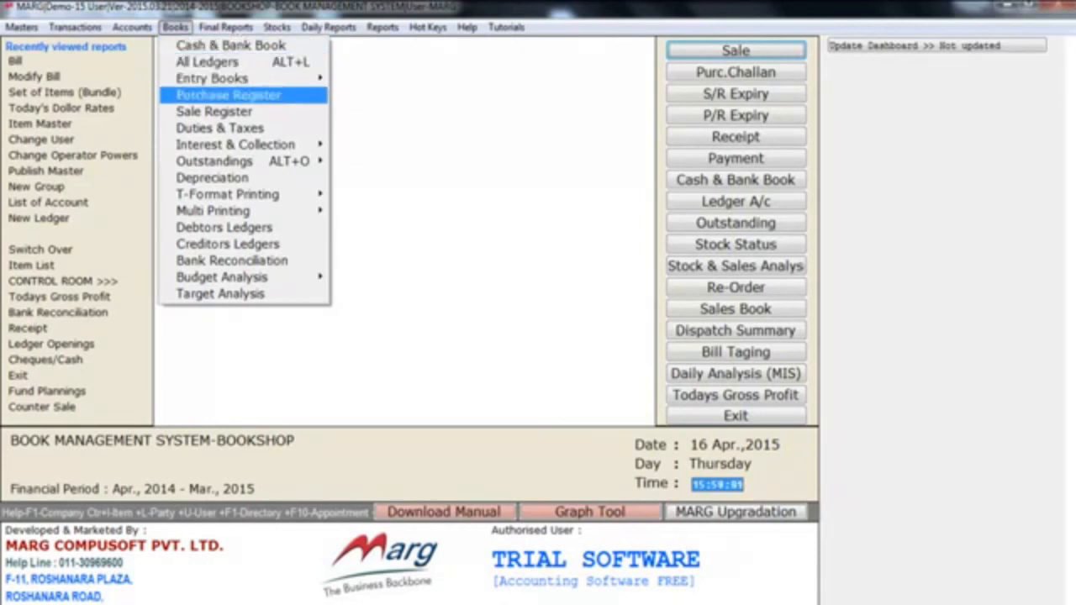
key("Down")
key("Down")
key("Down")
key("Down")
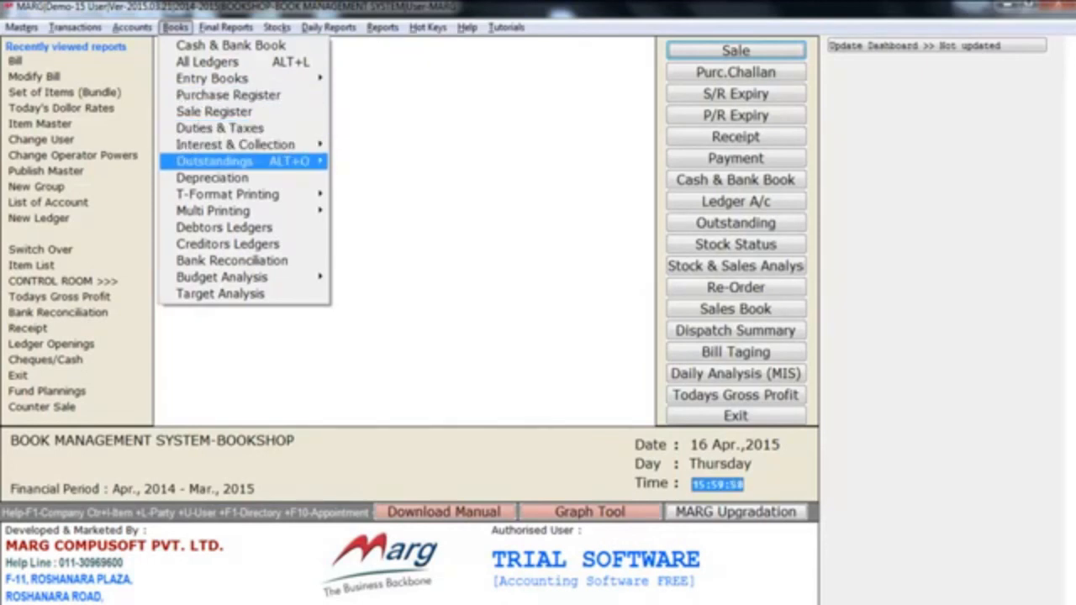
key("Down")
key("Down")
key("Down")
key("Down")
key("Down")
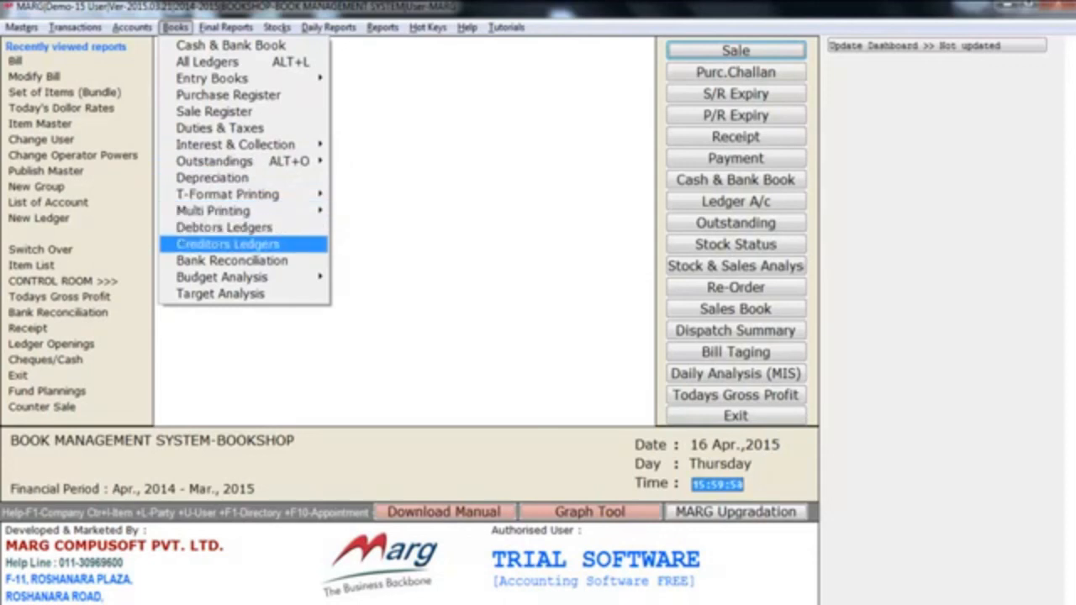
key("Return")
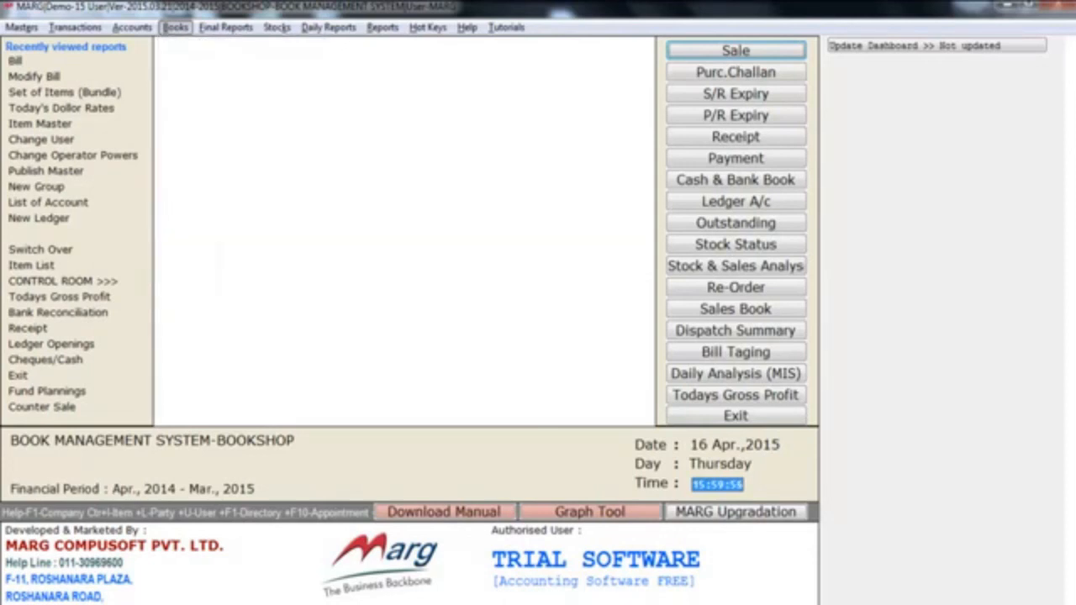
- Look through the available final reports, from trial balance, profit and loss and balance sheet to ratio analysis and cash flow
key("Right")
key("Down")
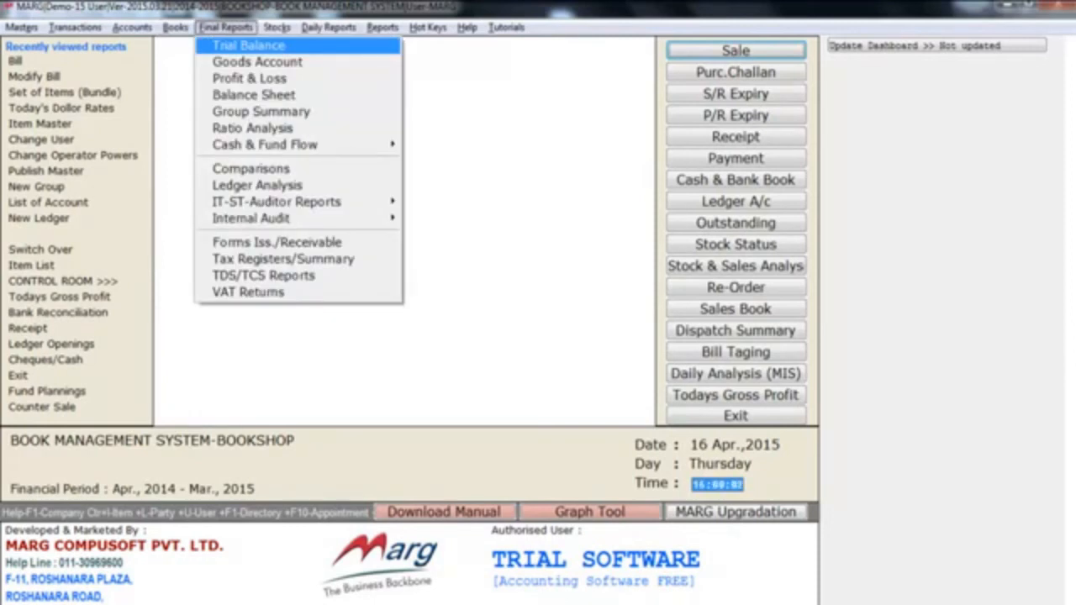
key("Down")
key("Down")
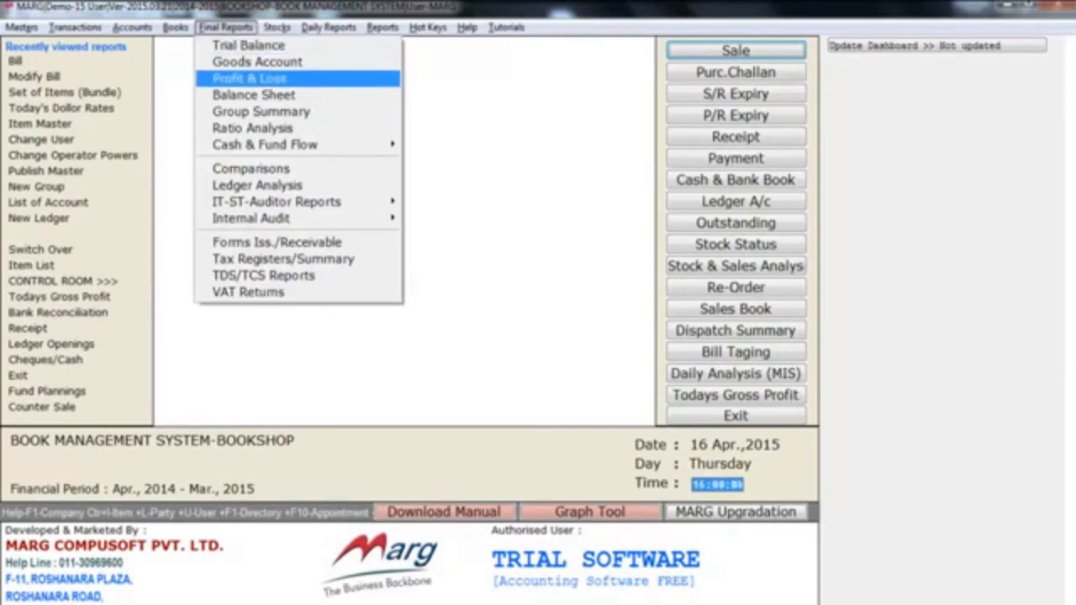
key("Down")
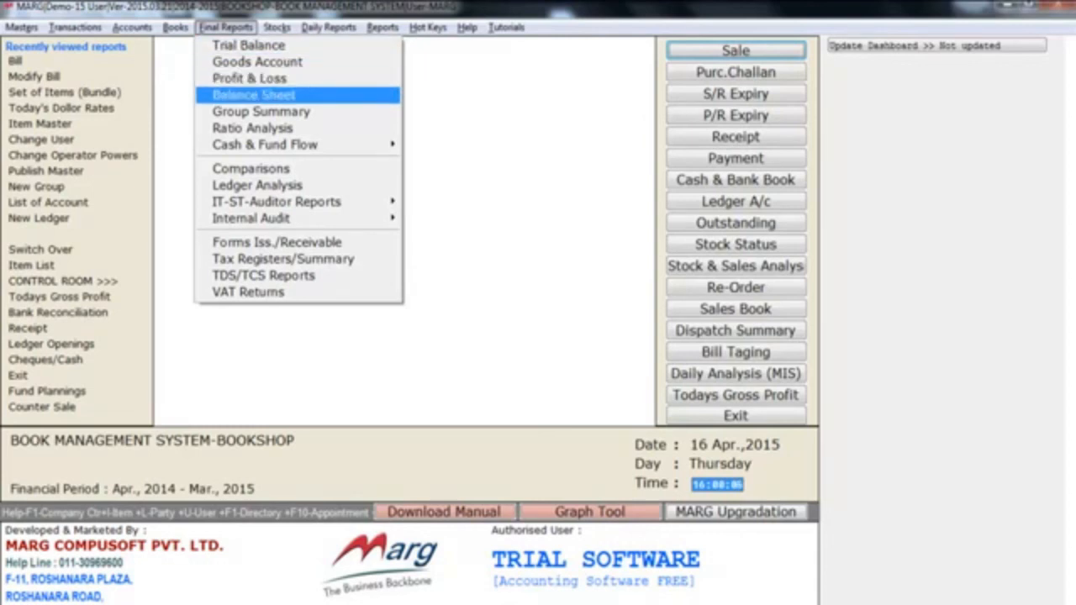
key("Down")
key("Down")
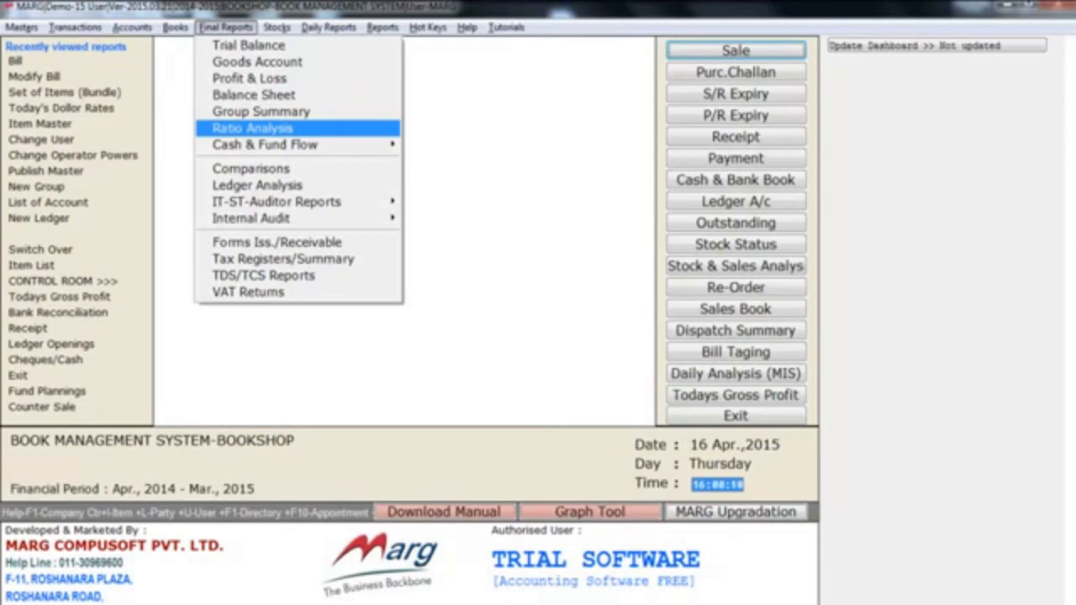
key("Down")
key("Right")
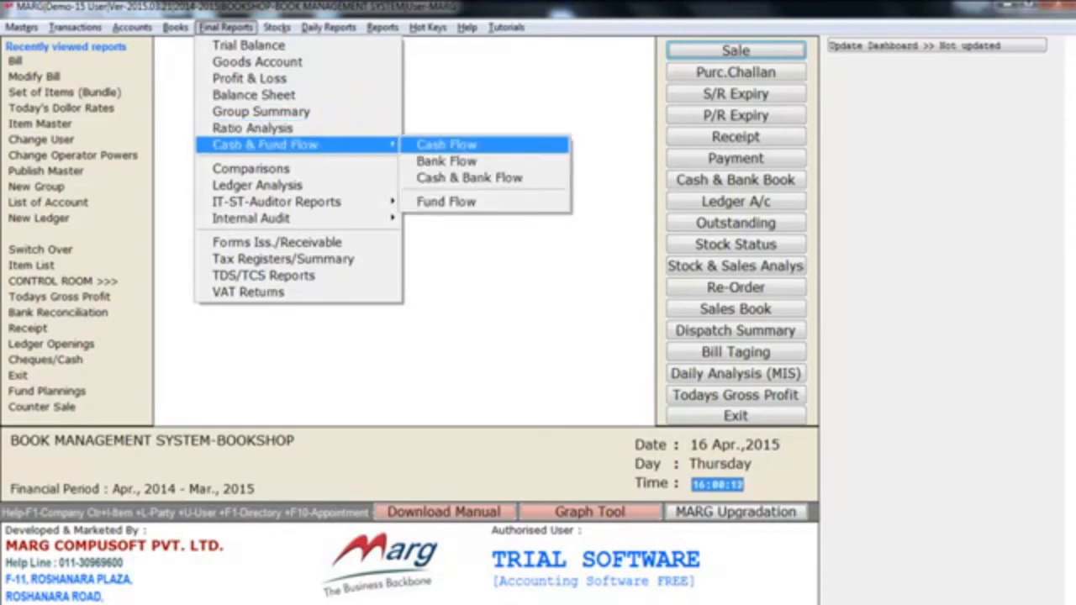
key("Return")
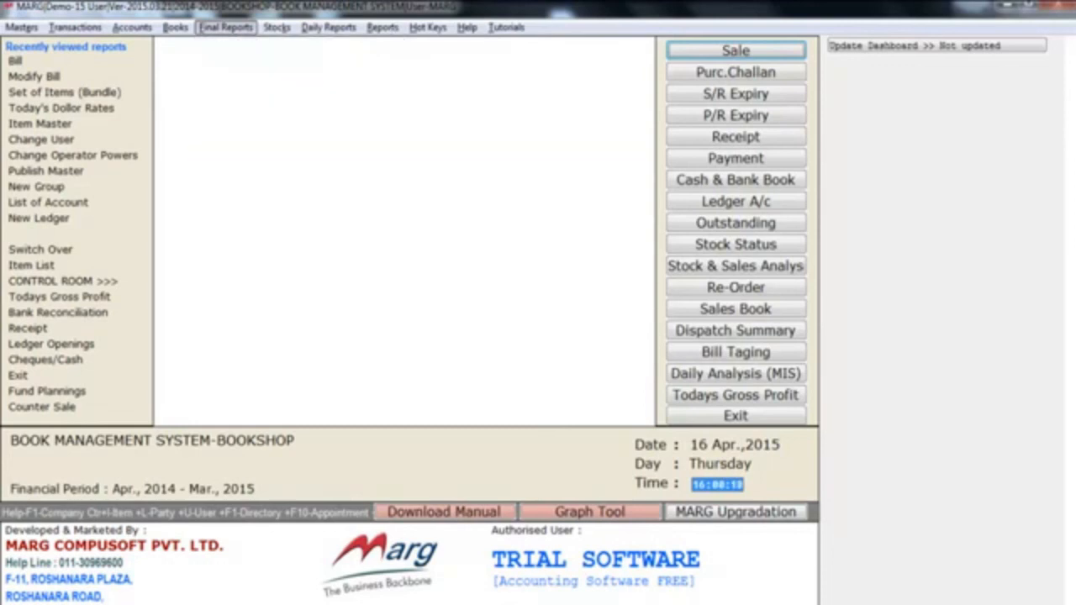
- Look through the available stock reports and the daily sale, purchase, inventory and accounting reports
key("Right")
key("Down")
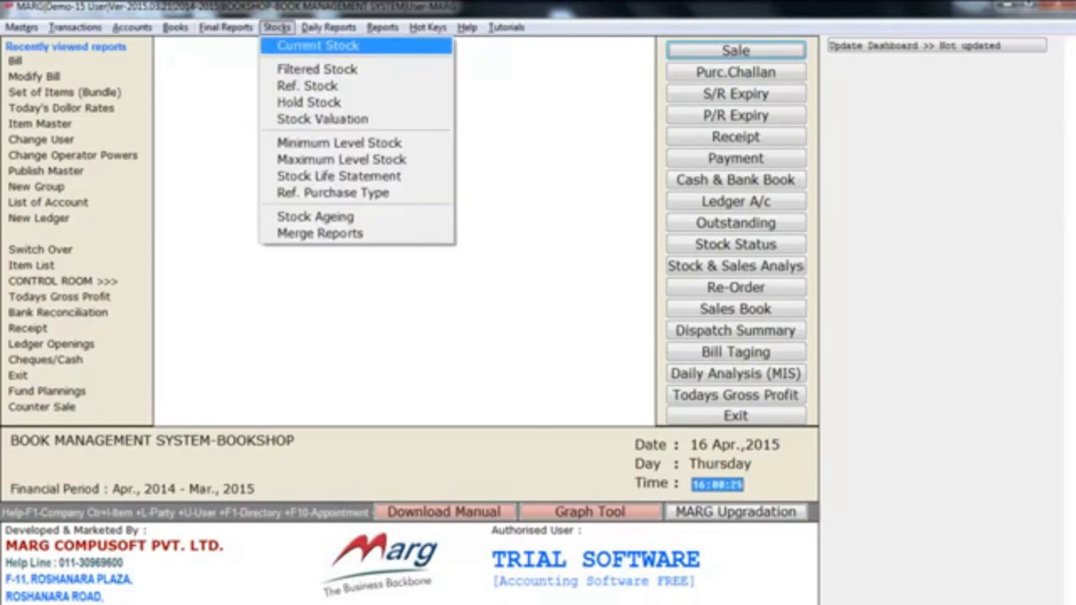
key("Right")
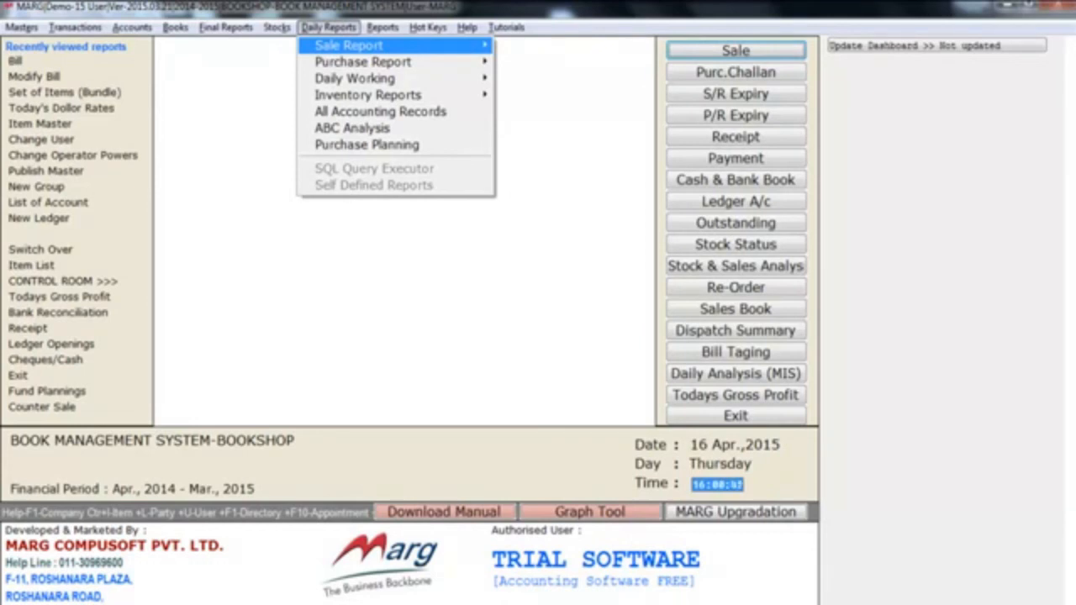
key("Down")
key("Right")
key("Left")
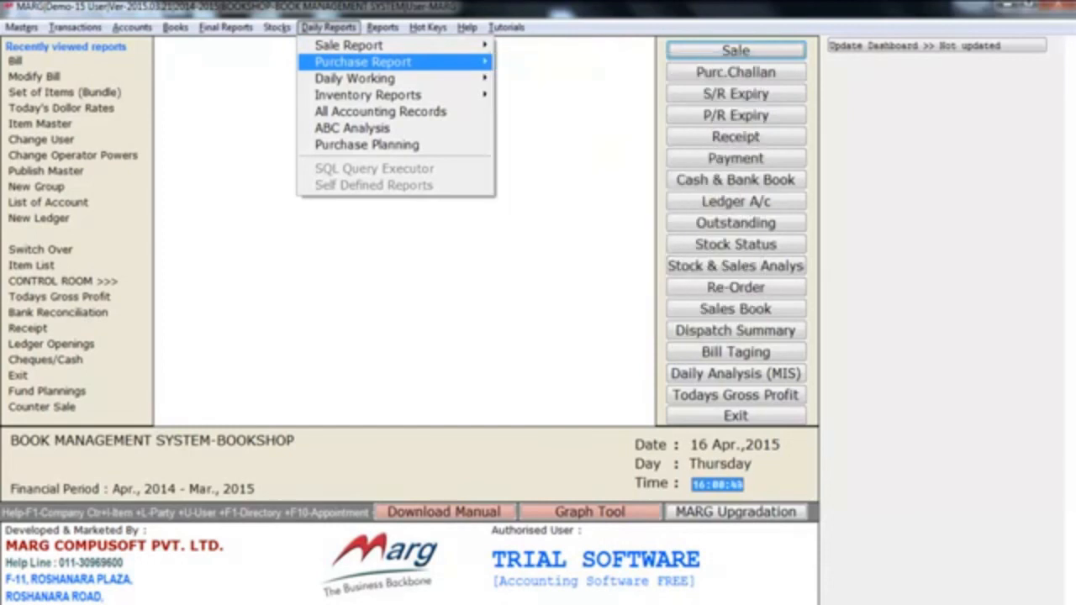
key("Down")
key("Down")
key("Right")
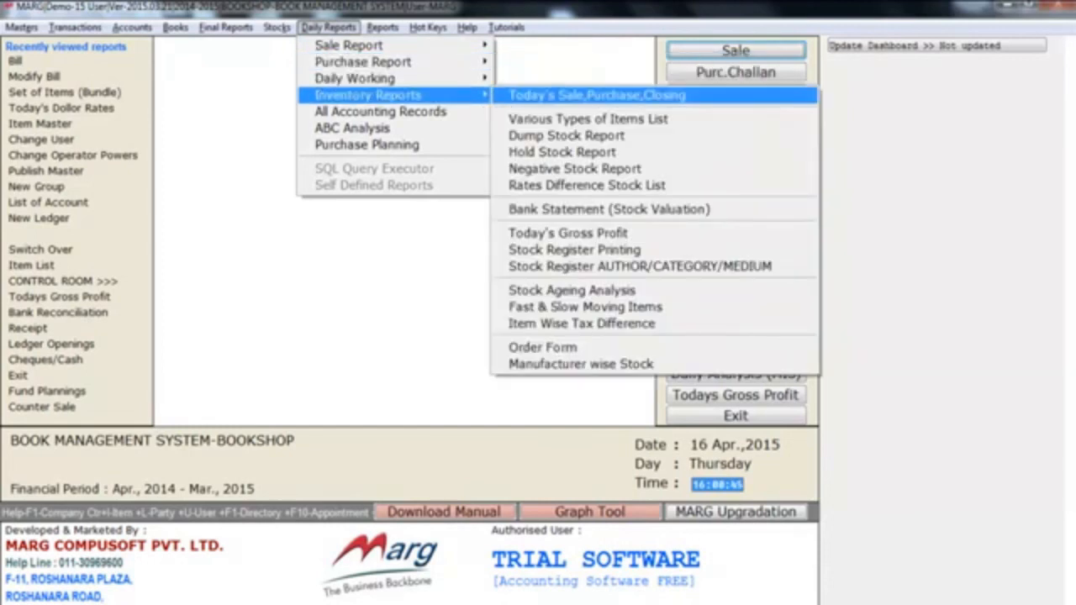
key("Left")
key("Down")
key("Down")
key("Down")
key("Up")
key("Up")
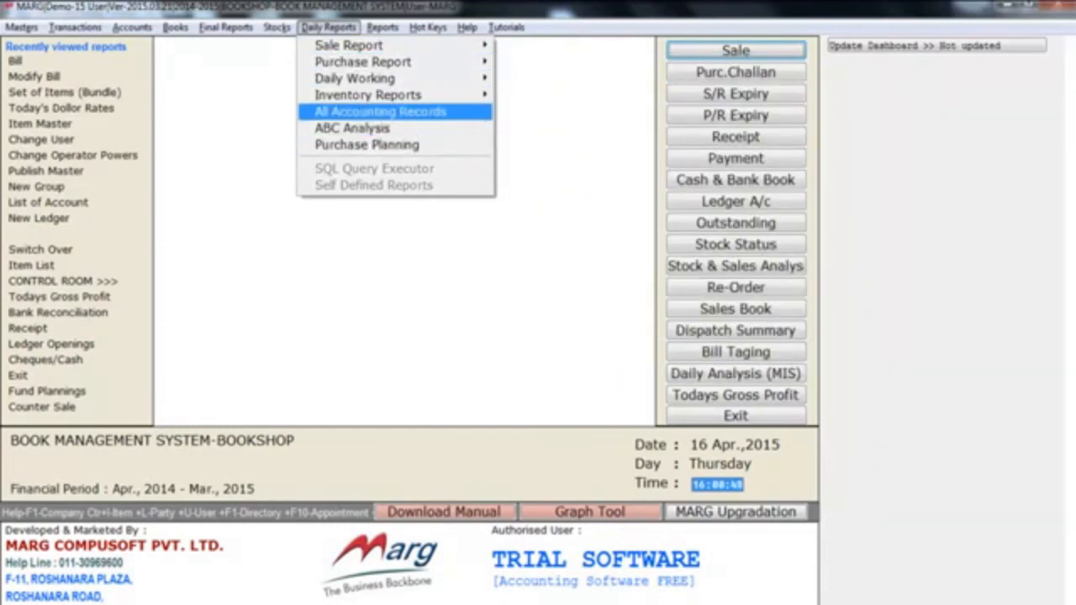
- Look through the available analysis reports, covering sale, purchase, inventory, management, operator working, accounts and other reports
key("Right")
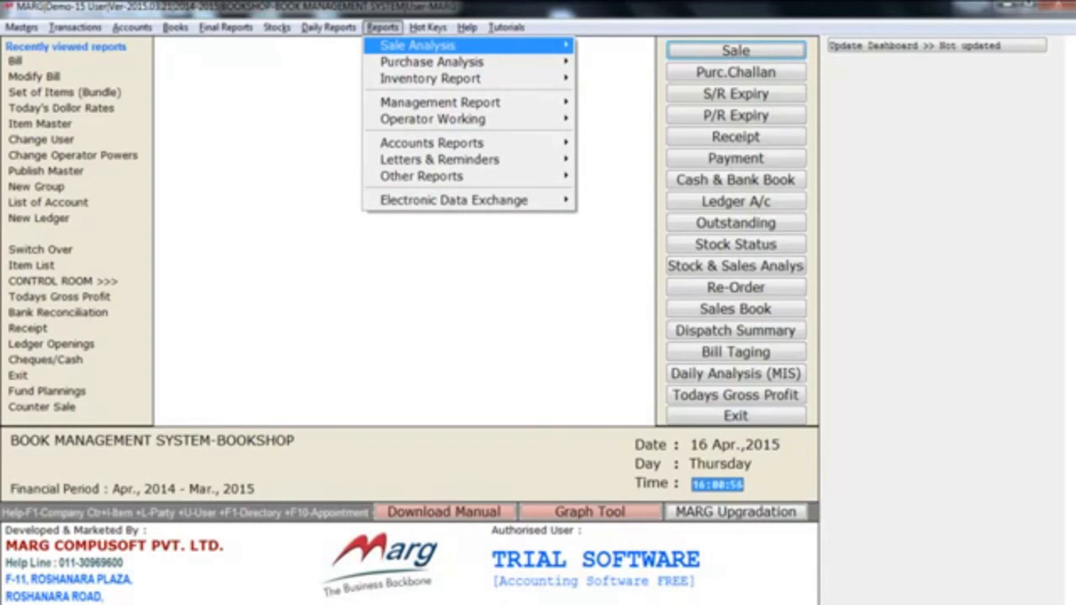
key("Down")
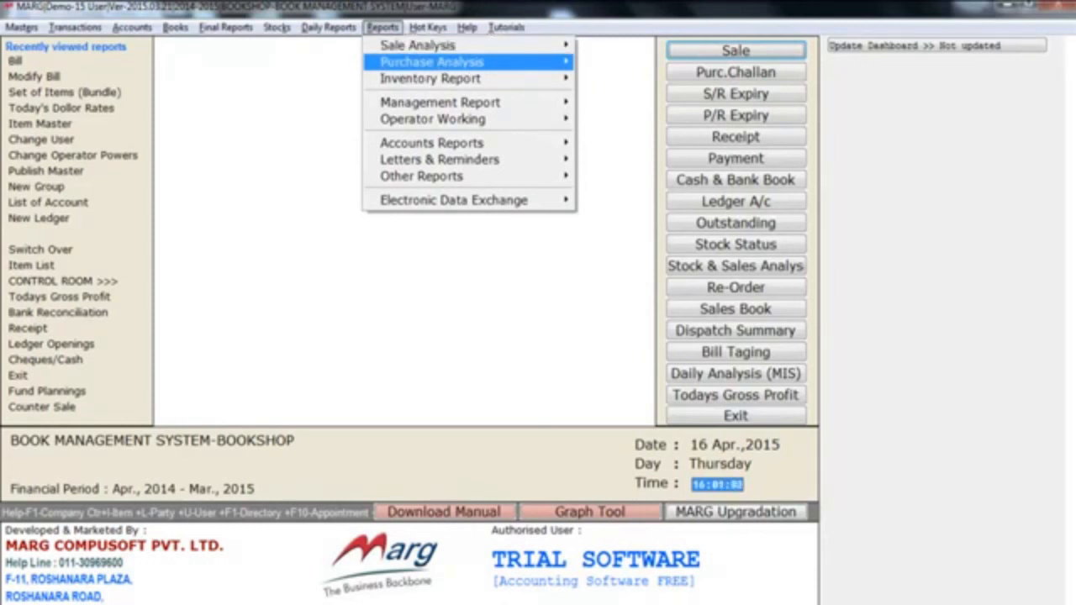
key("Down")
key("Down")
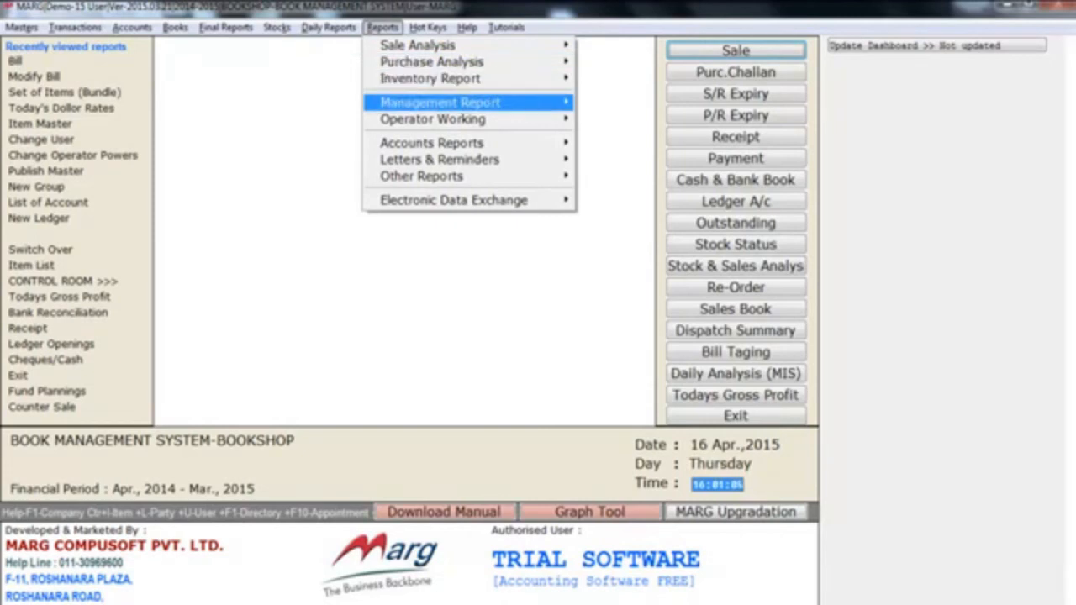
key("Down")
key("Down")
key("Down")
key("Down")
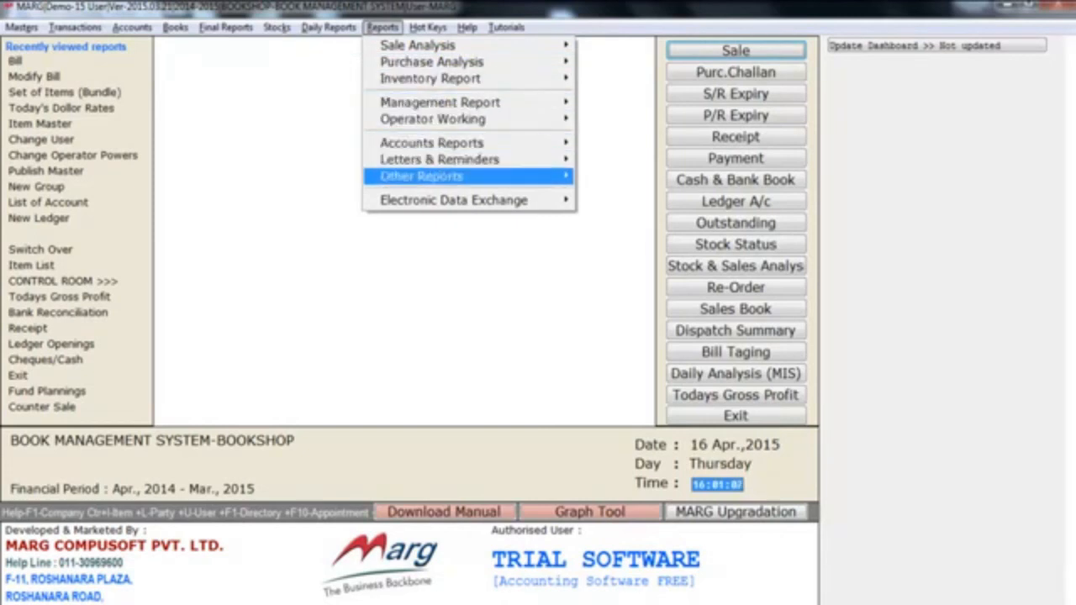
key("Escape")
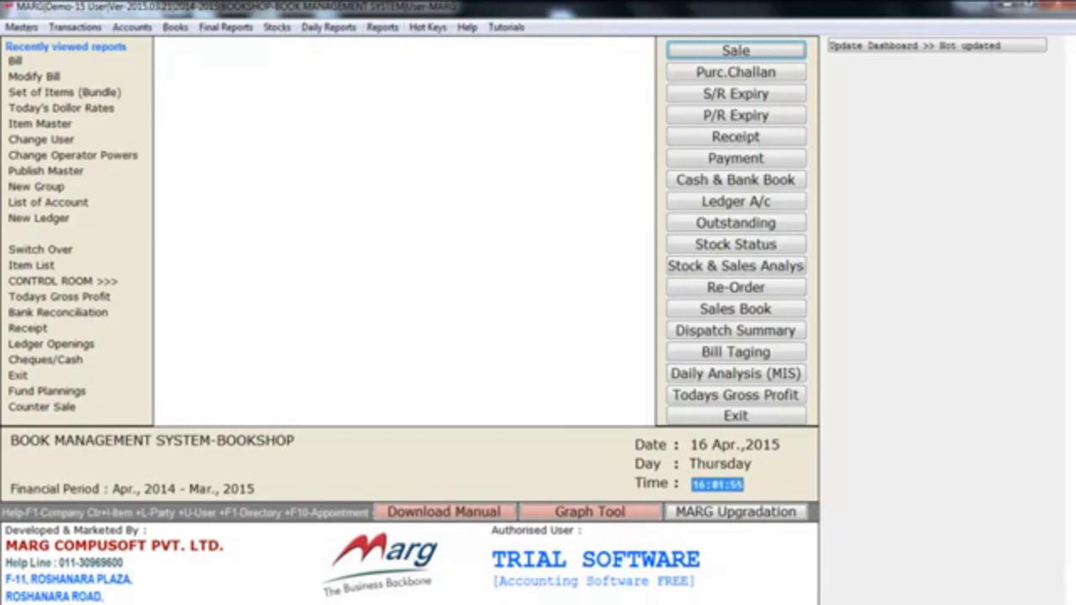